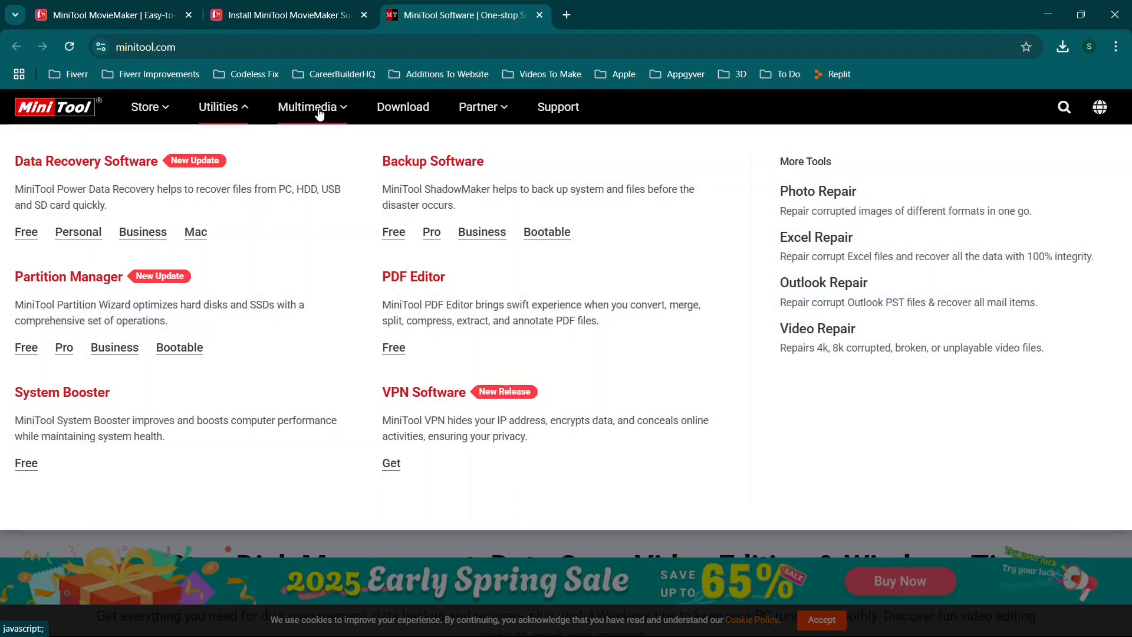
- Compare the prices and features of the MovieMaker Free, Monthly, Annual and Ultimate plans, including the free edition's export limits
mouse_move(318, 115)
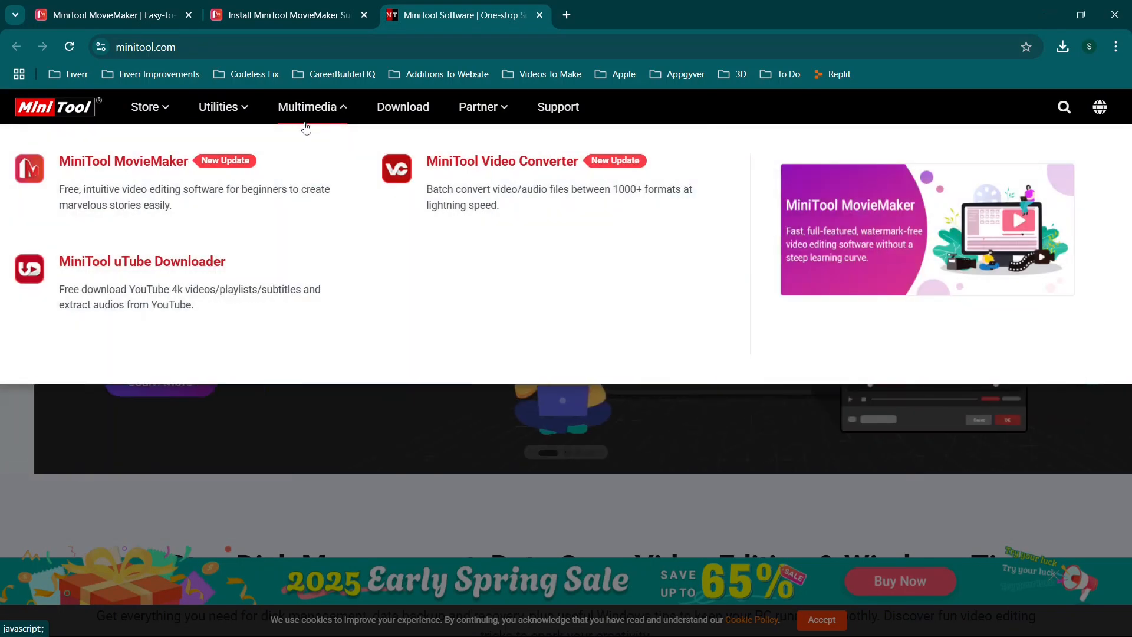
click(272, 21)
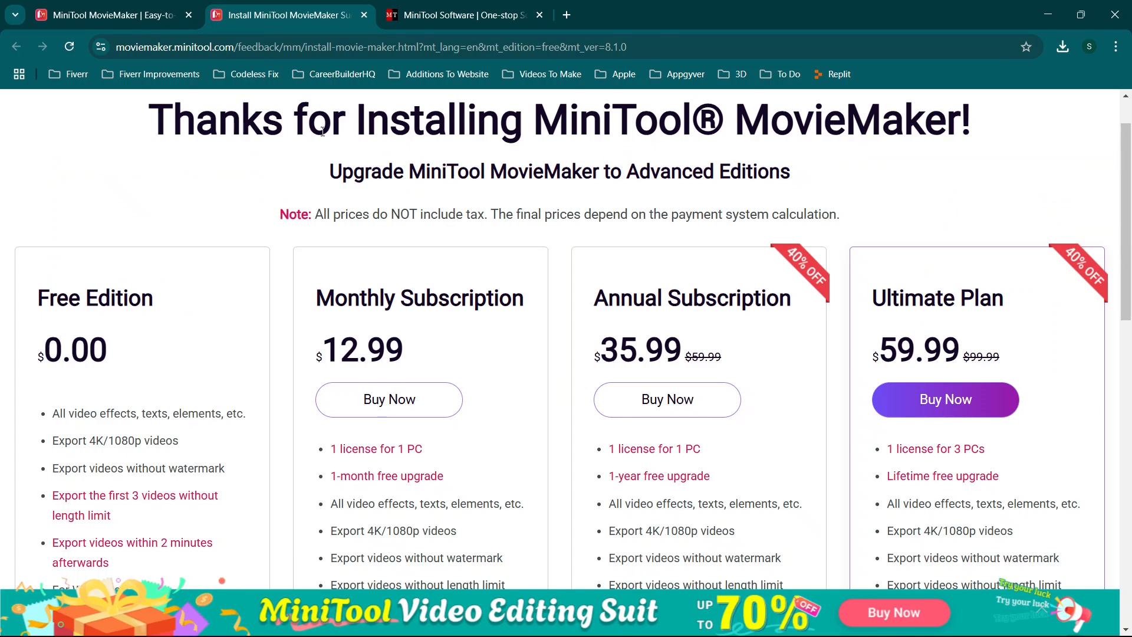
click(106, 15)
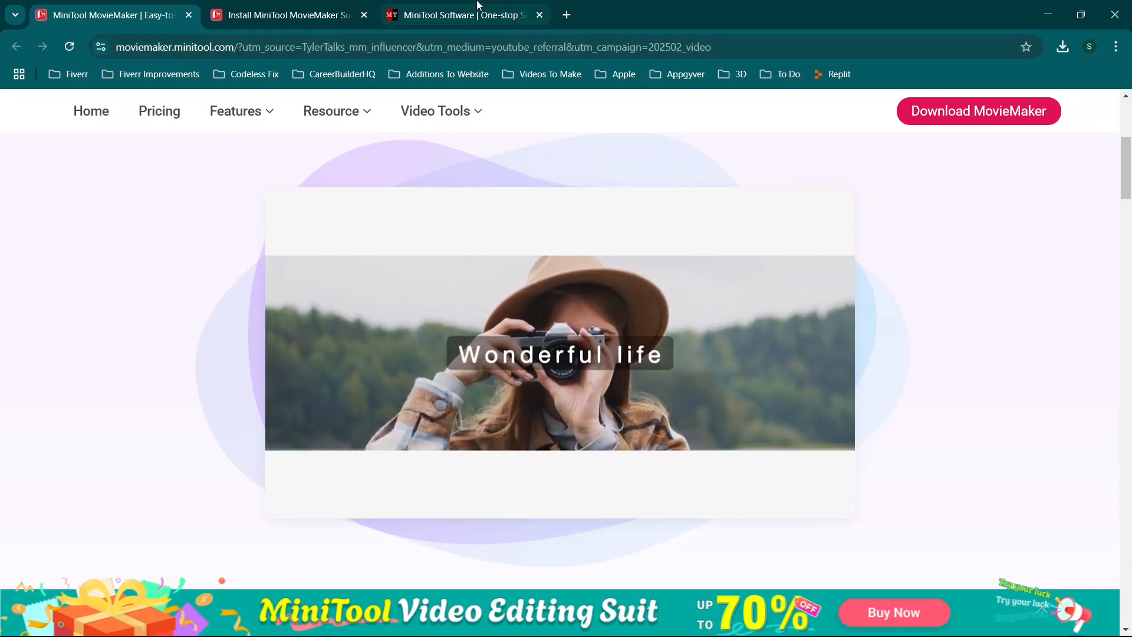
click(251, 8)
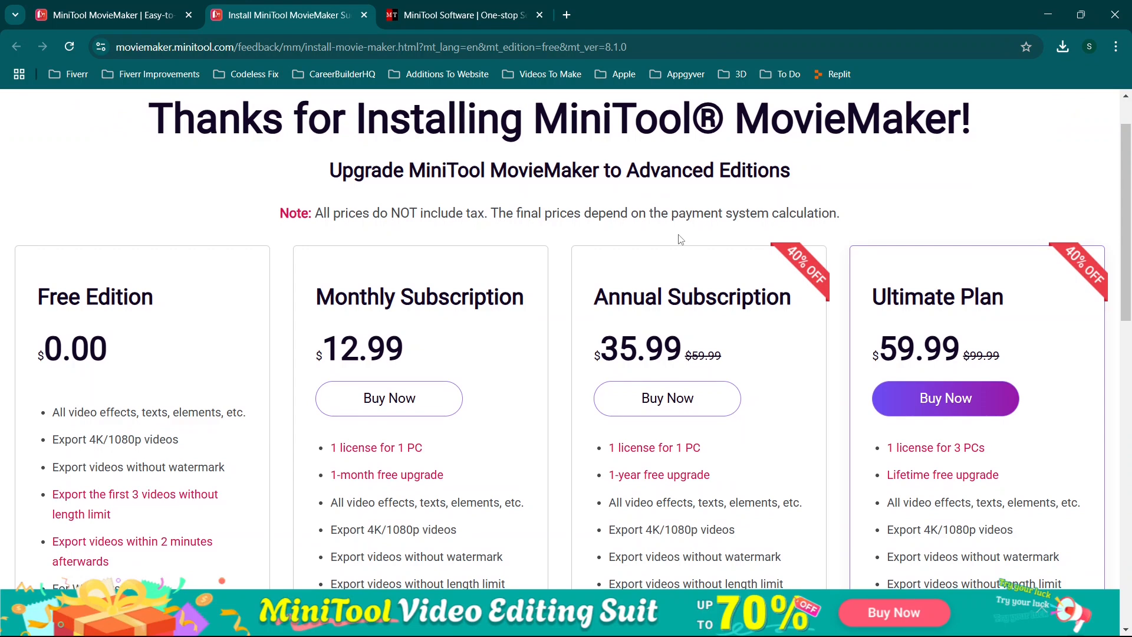
scroll(681, 239, down, 2)
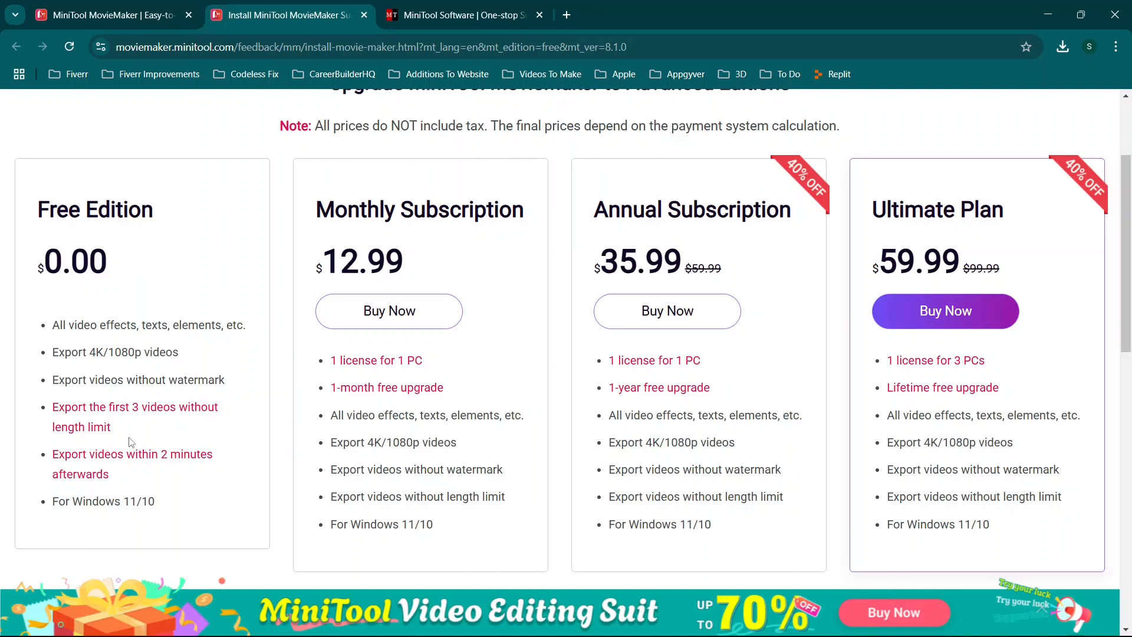
drag(127, 430, 38, 404)
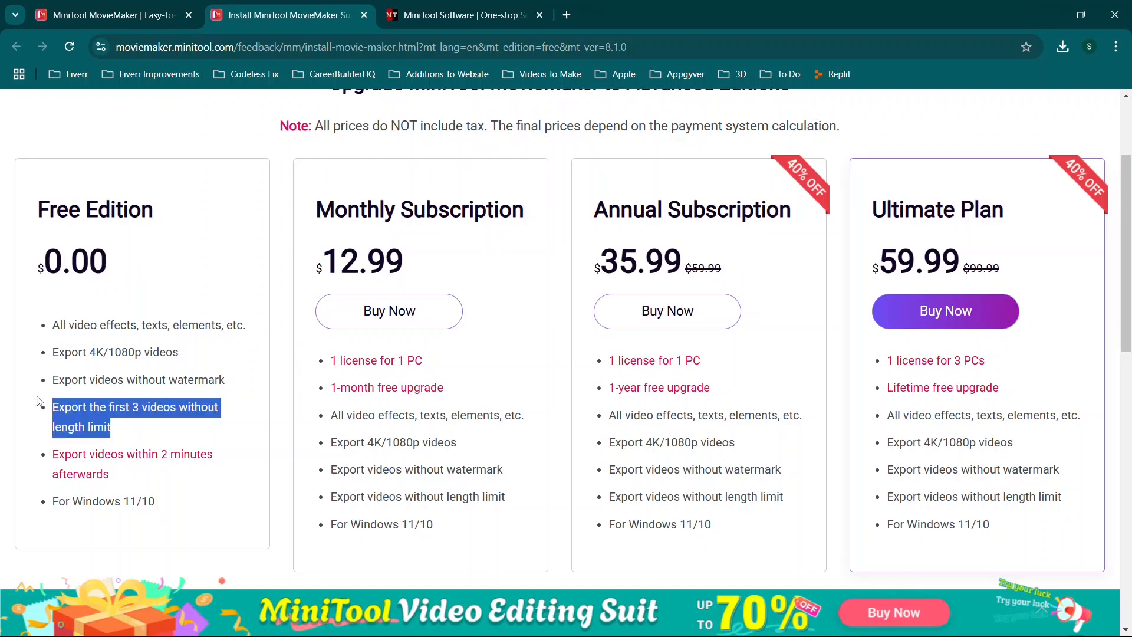
click(92, 407)
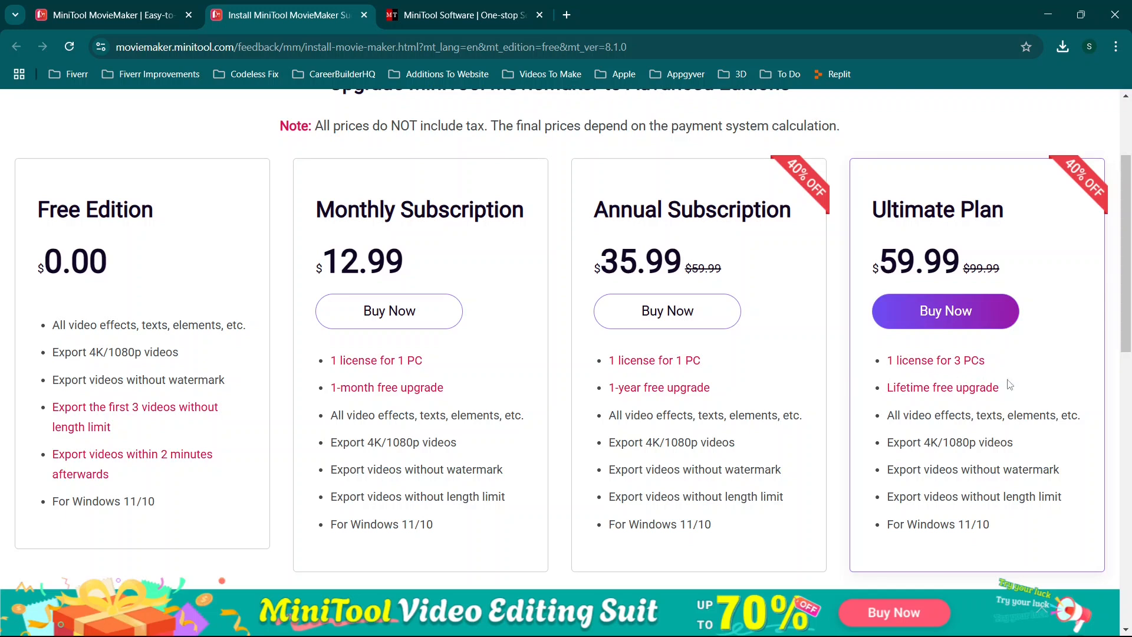
scroll(942, 409, down, 1)
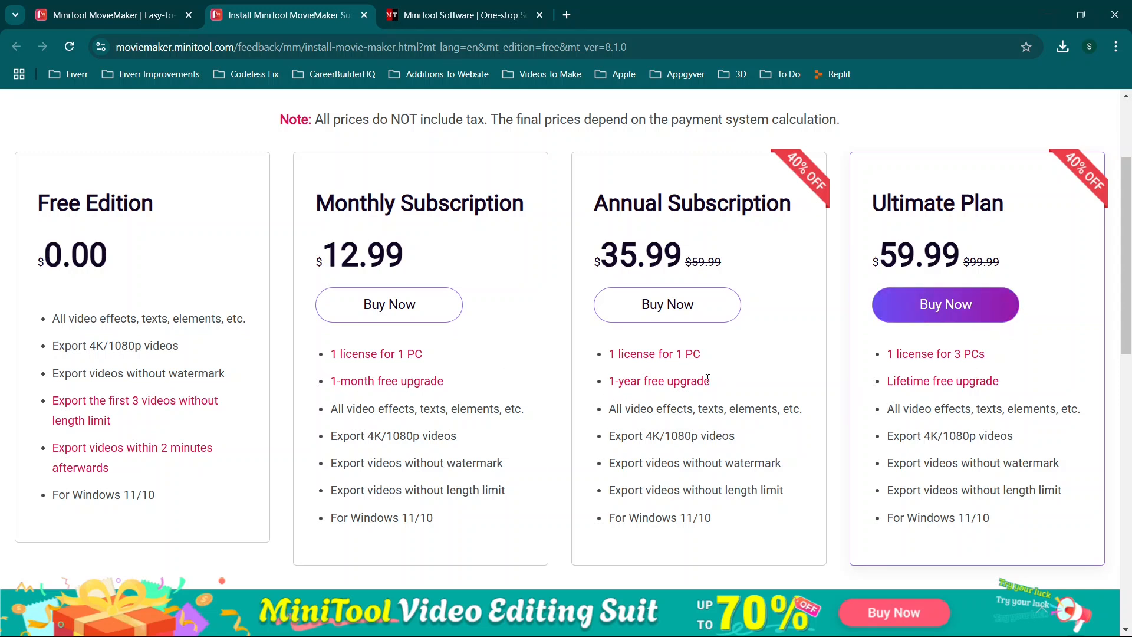
scroll(913, 370, up, 1)
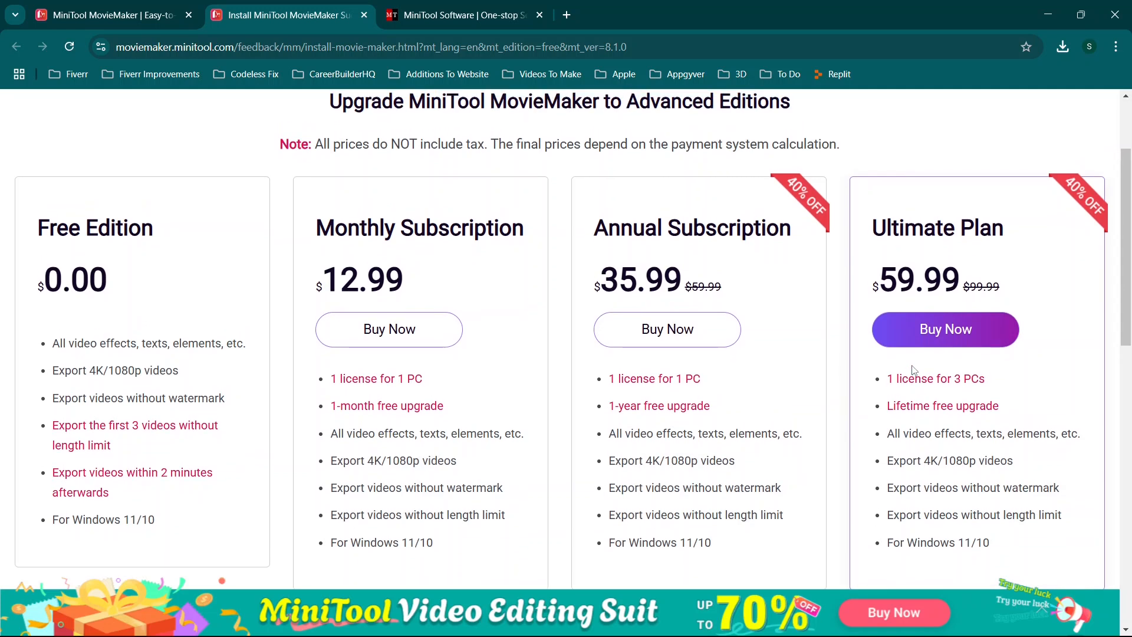
scroll(913, 370, up, 1)
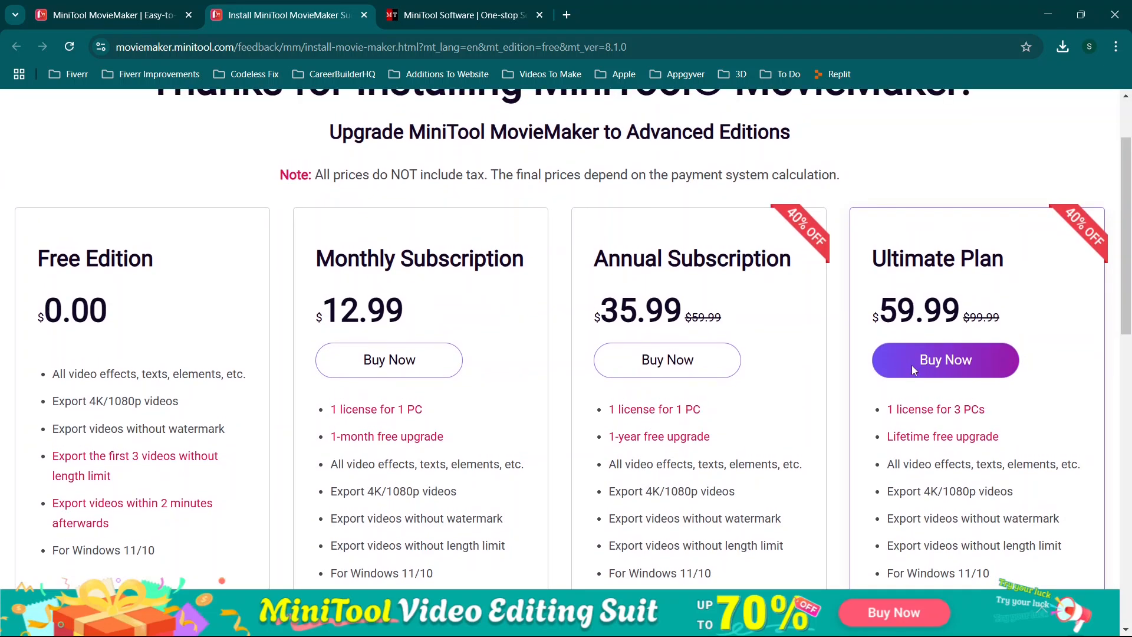
scroll(912, 365, down, 1)
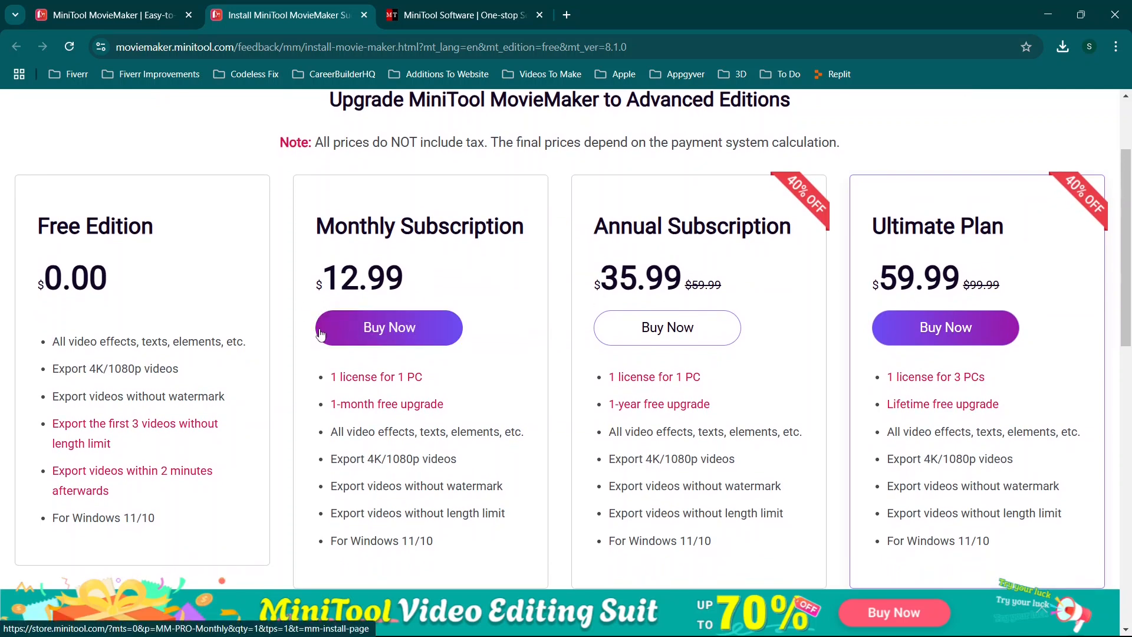
- Open the MiniTool MovieMaker product page from the MiniTool site's multimedia products and dismiss the promotional pop-up
click(441, 8)
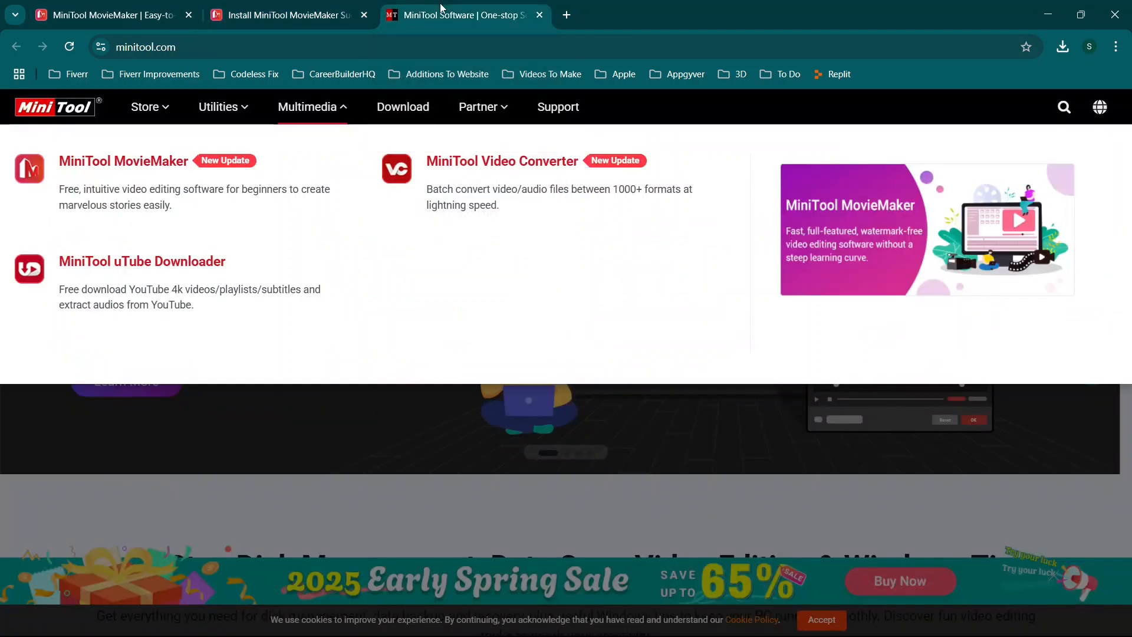
click(97, 161)
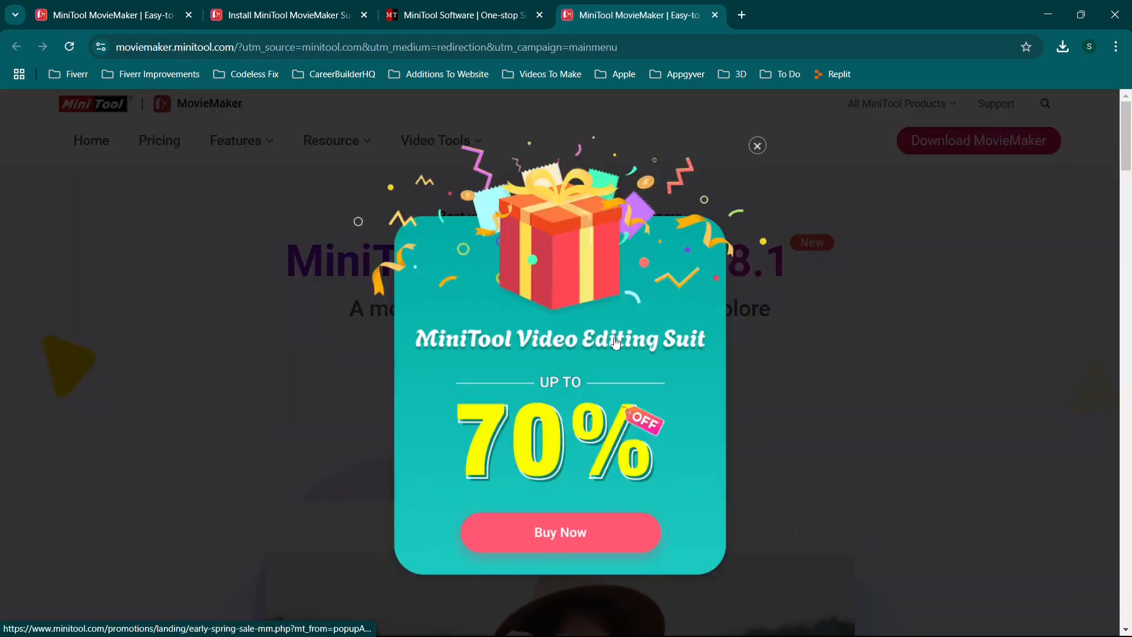
click(757, 145)
- Review the MovieMaker product page's download option and its feature sections, from multi-track editing to 4K/1080P export without watermark
scroll(523, 312, down, 1)
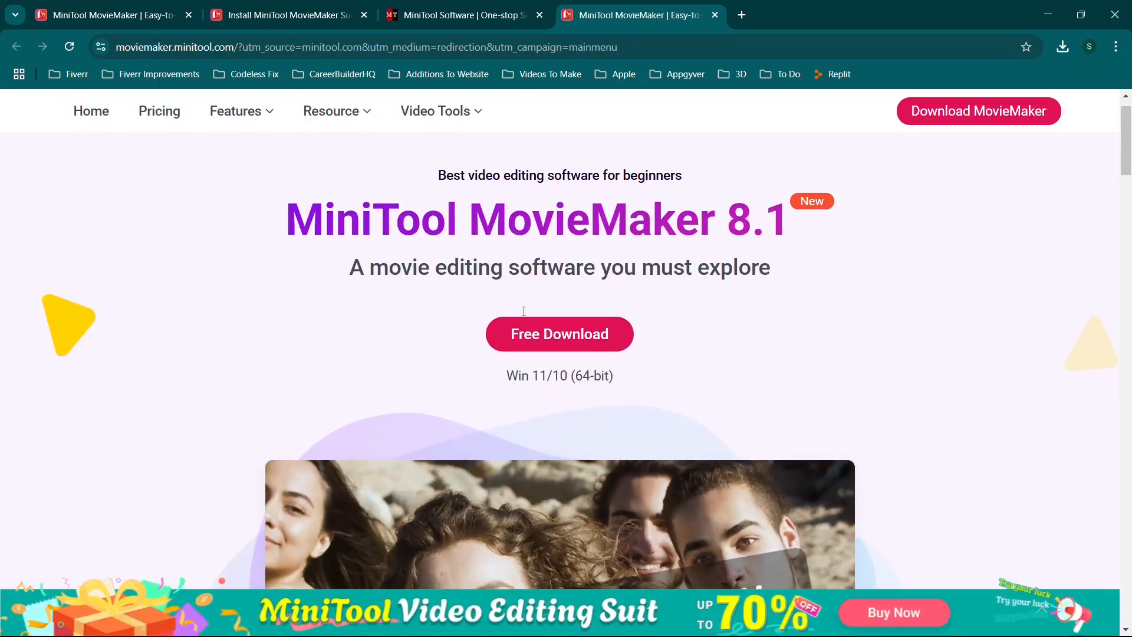
scroll(596, 226, down, 9)
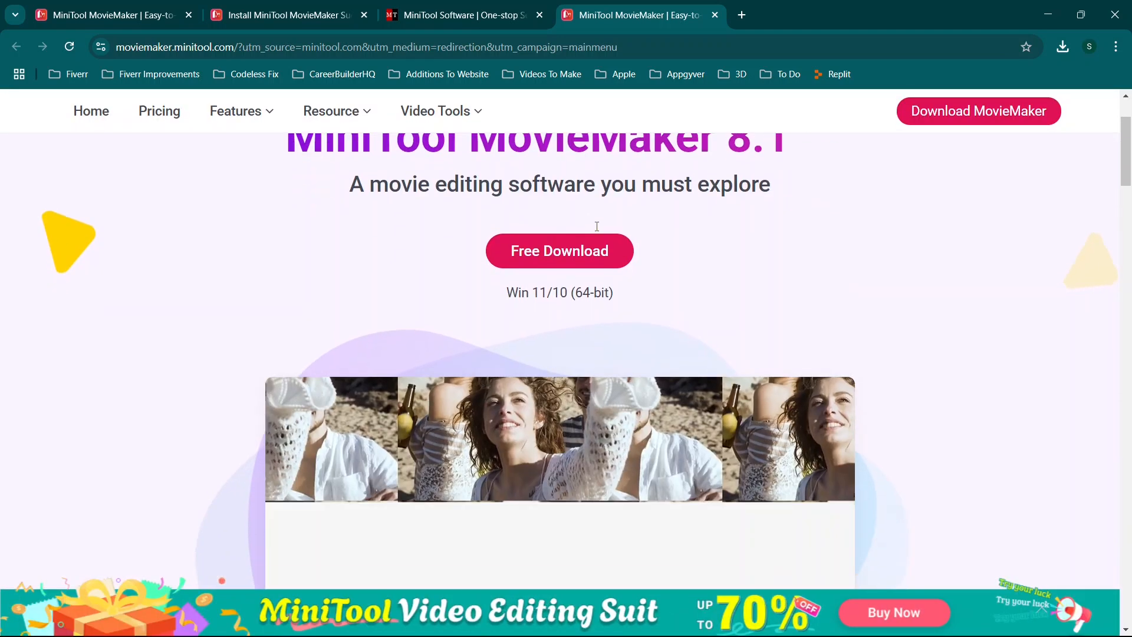
scroll(596, 230, down, 5)
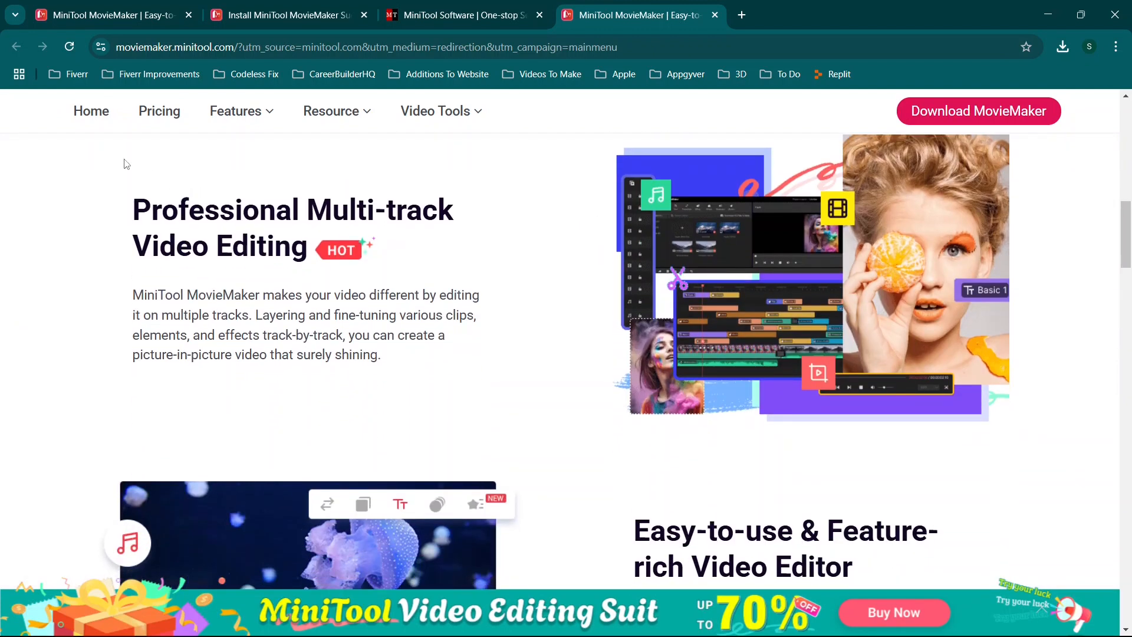
scroll(338, 236, down, 4)
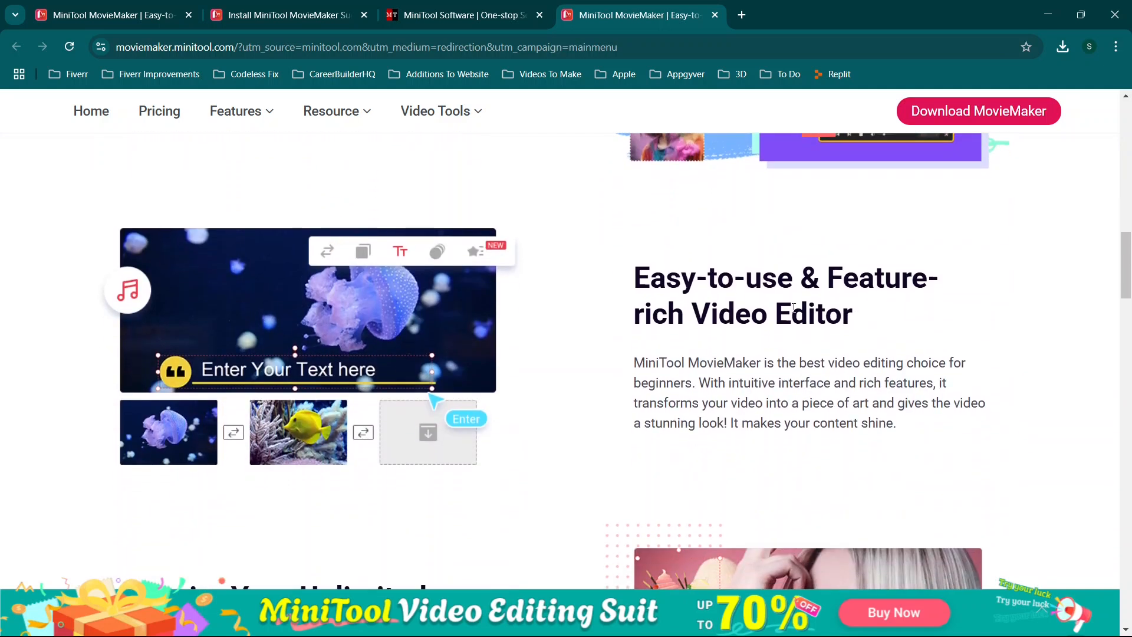
scroll(793, 307, down, 1)
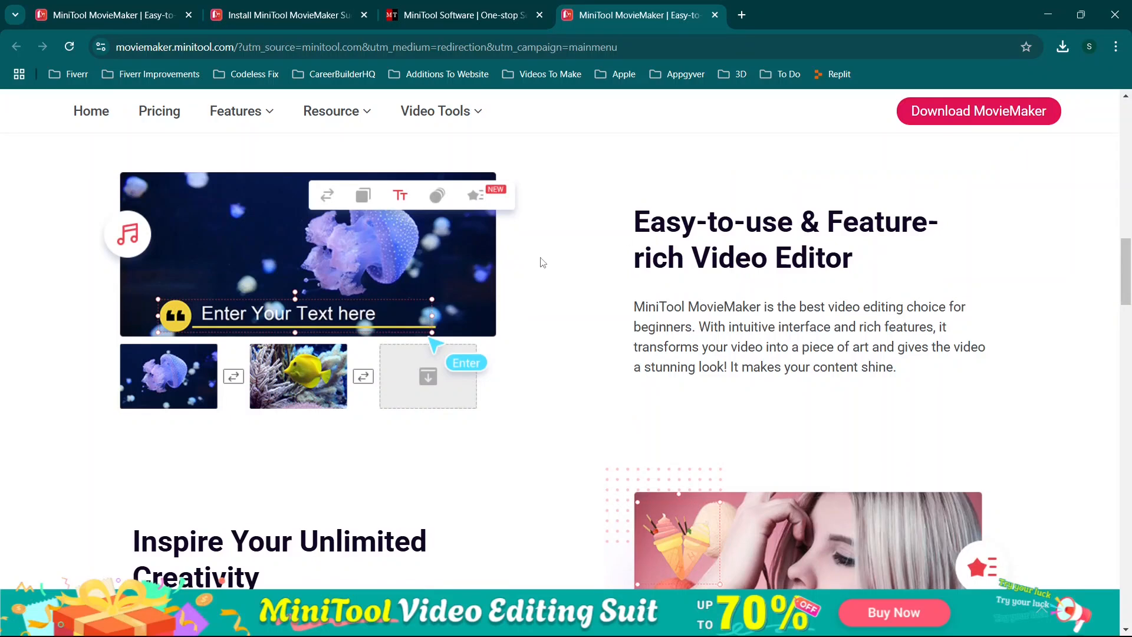
scroll(542, 262, down, 4)
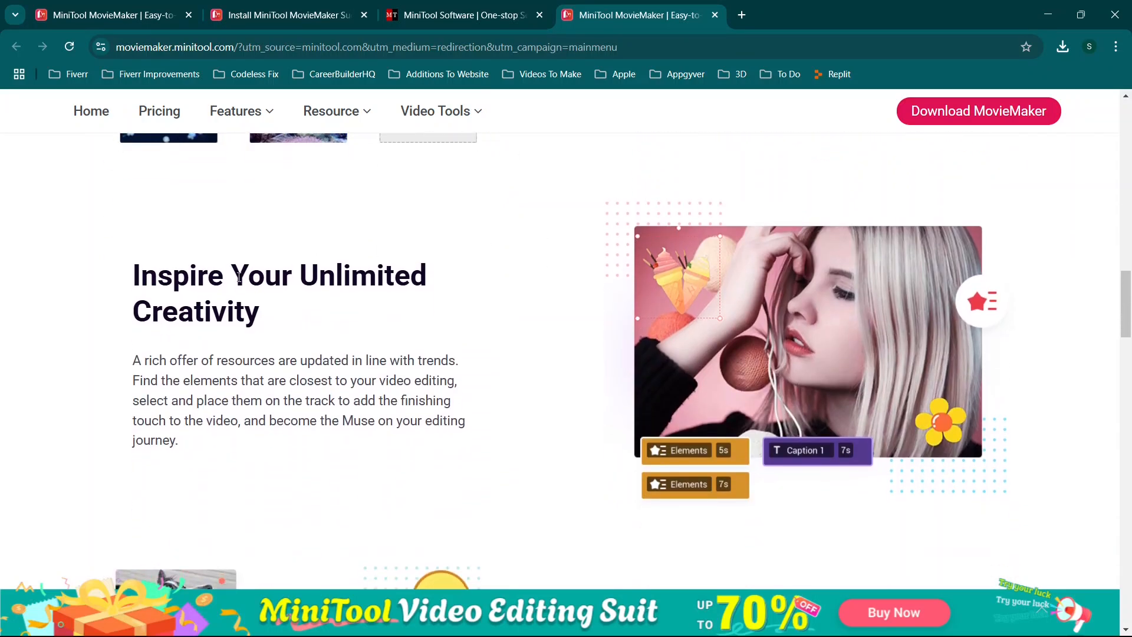
scroll(211, 287, down, 7)
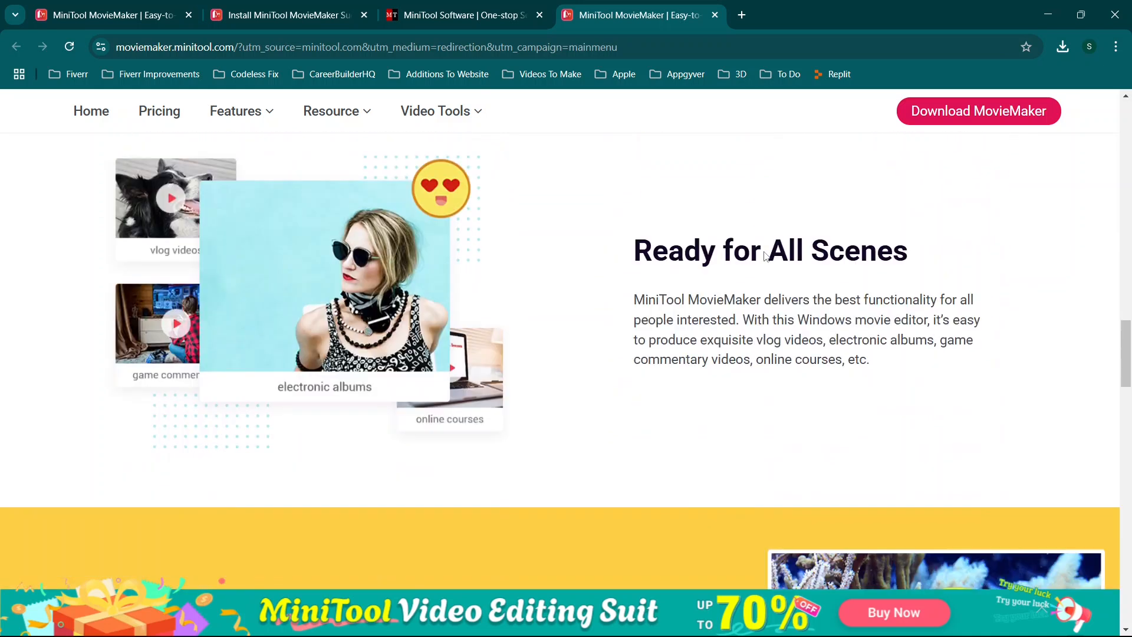
scroll(534, 252, down, 6)
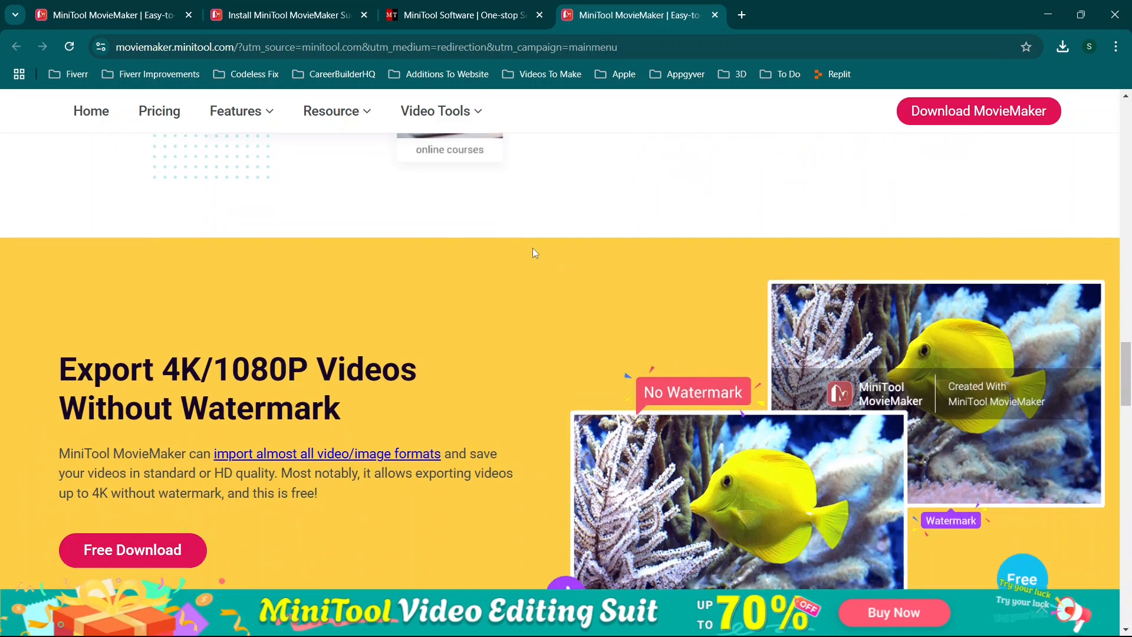
scroll(433, 253, down, 5)
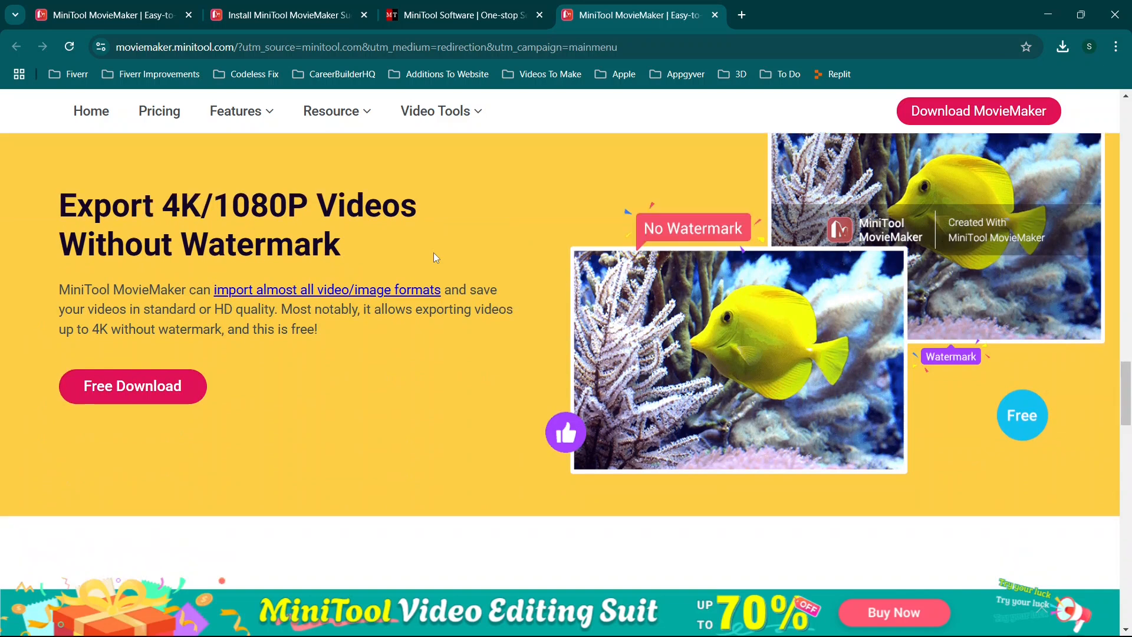
scroll(434, 253, down, 4)
scroll(434, 253, up, 15)
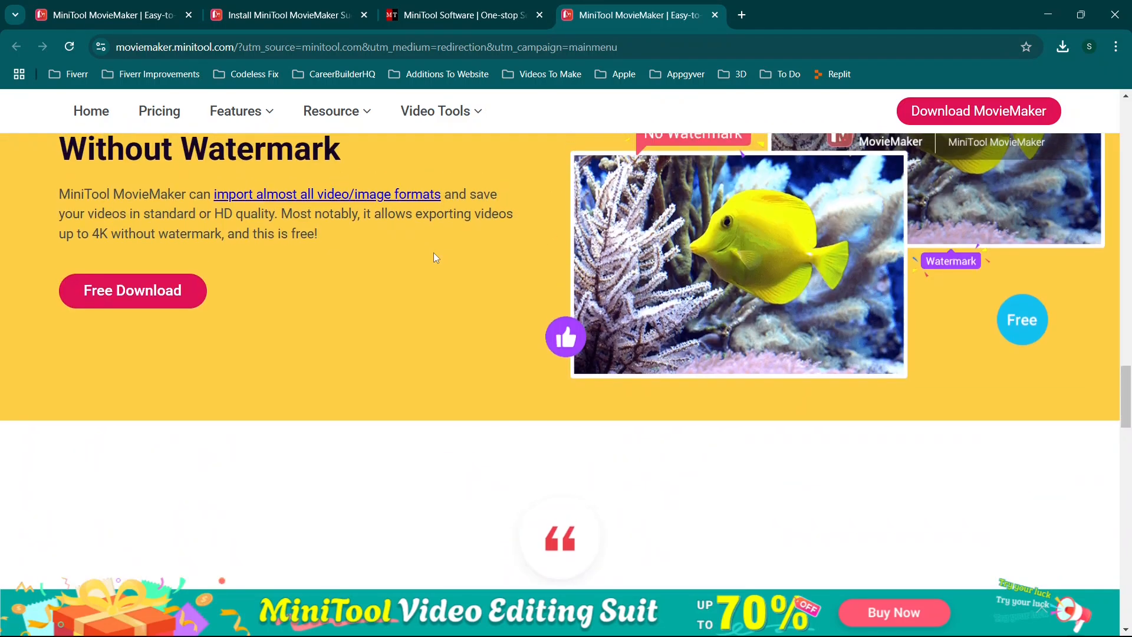
scroll(436, 257, up, 3)
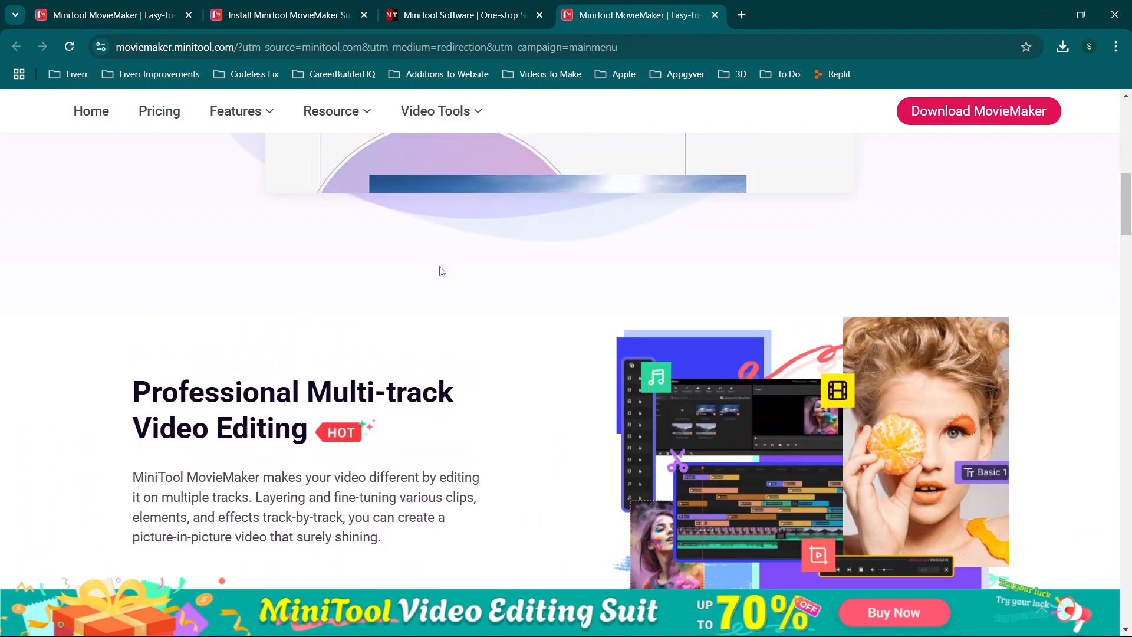
- Switch to MiniTool MovieMaker and look through its audio, text and transition libraries before returning to the media library
click(1128, 20)
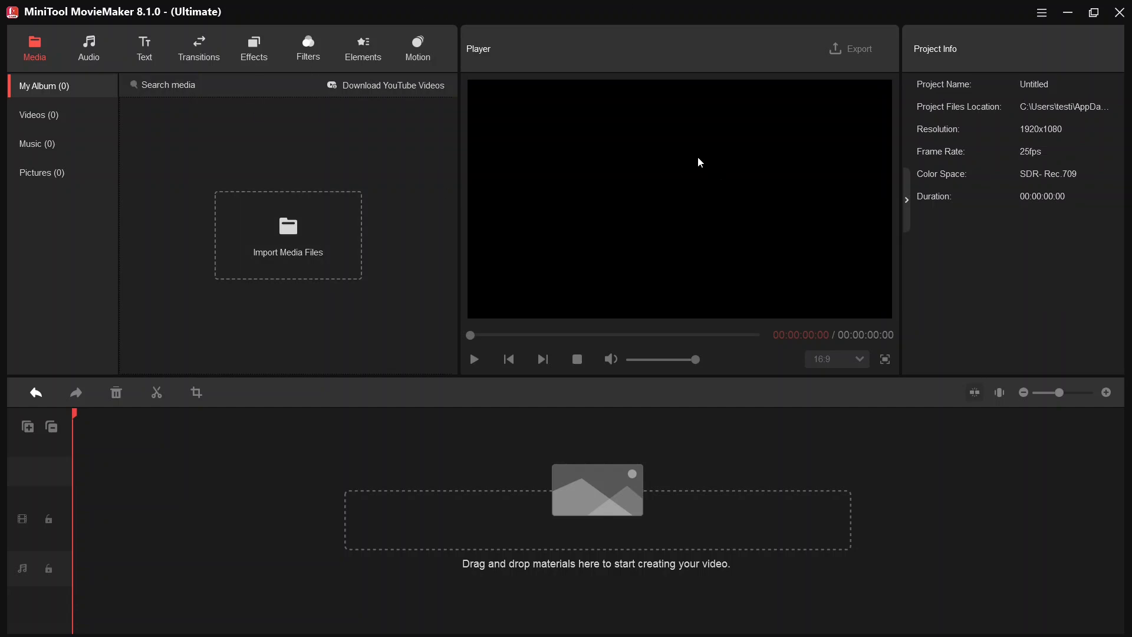
click(83, 52)
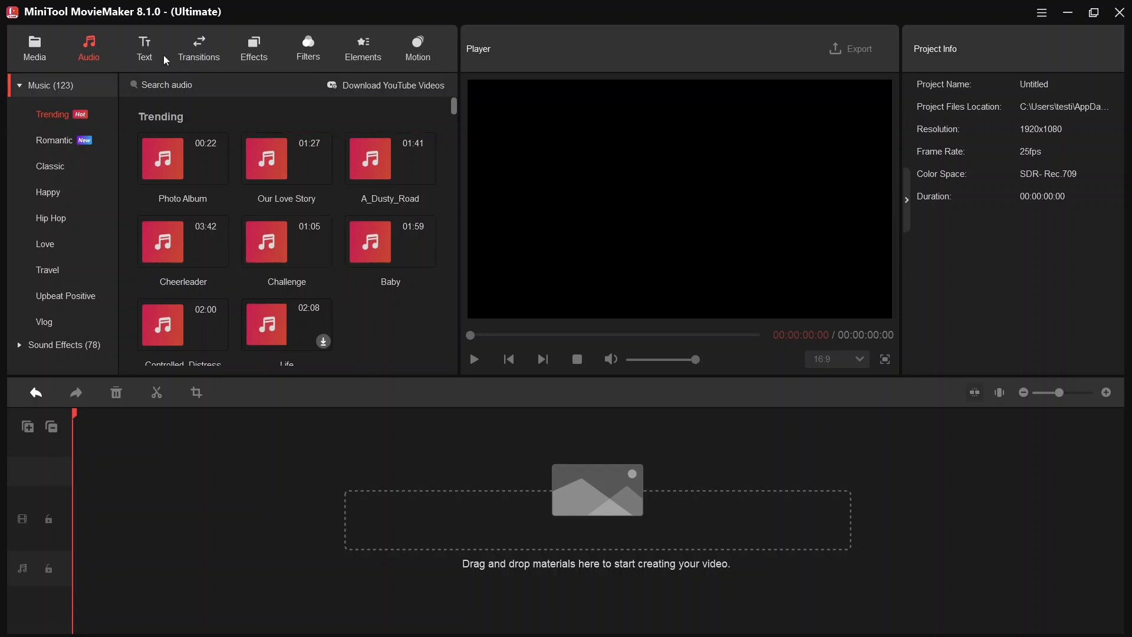
click(146, 50)
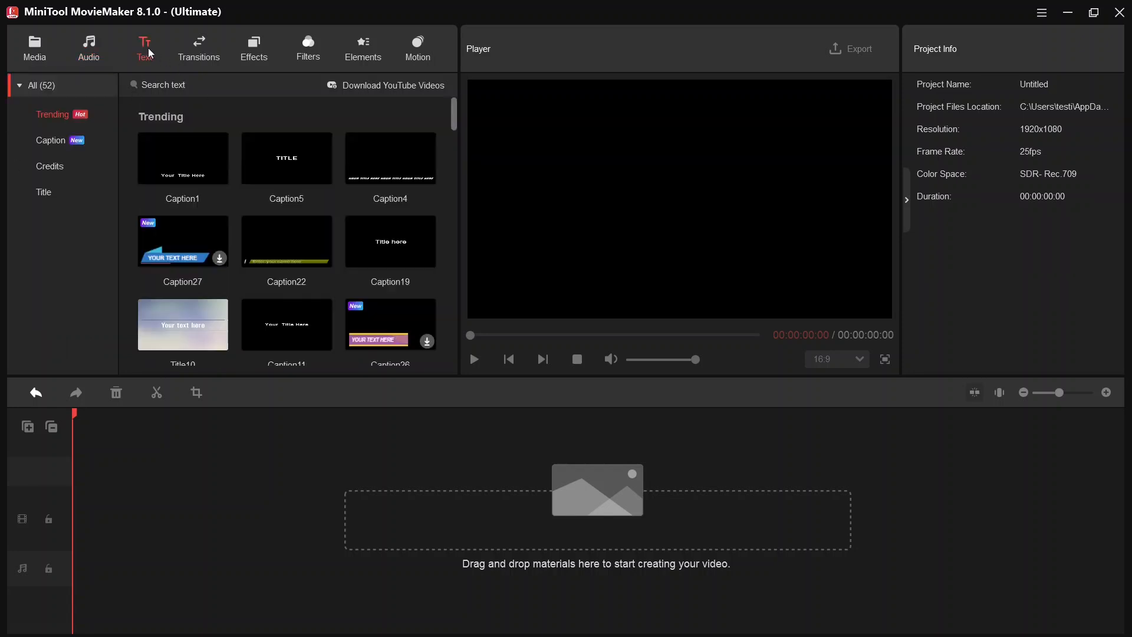
click(211, 48)
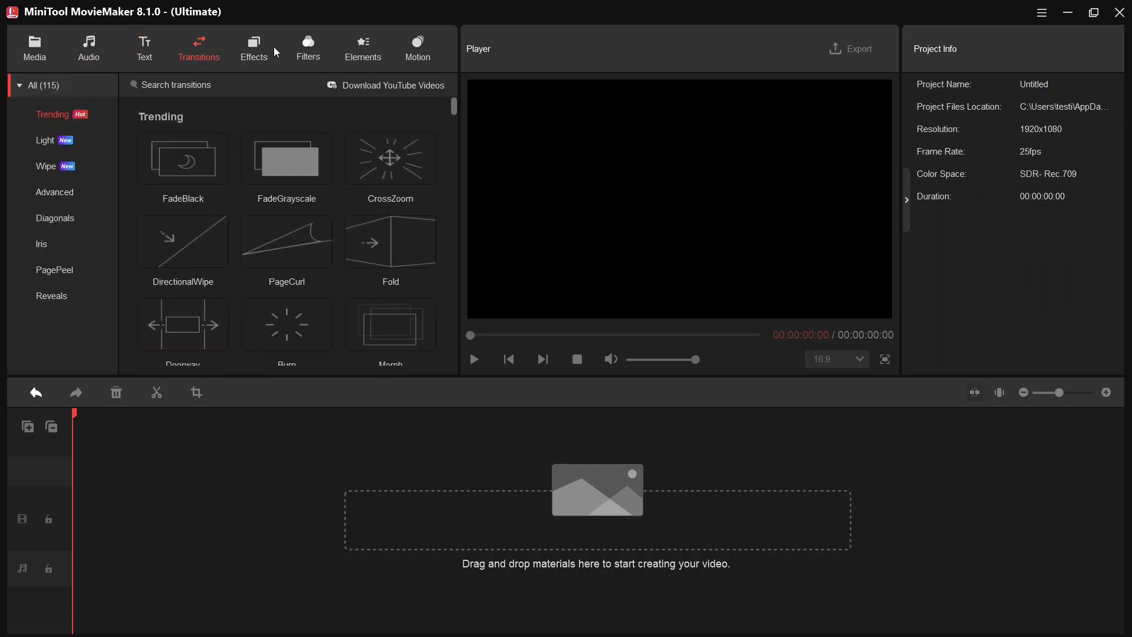
click(34, 44)
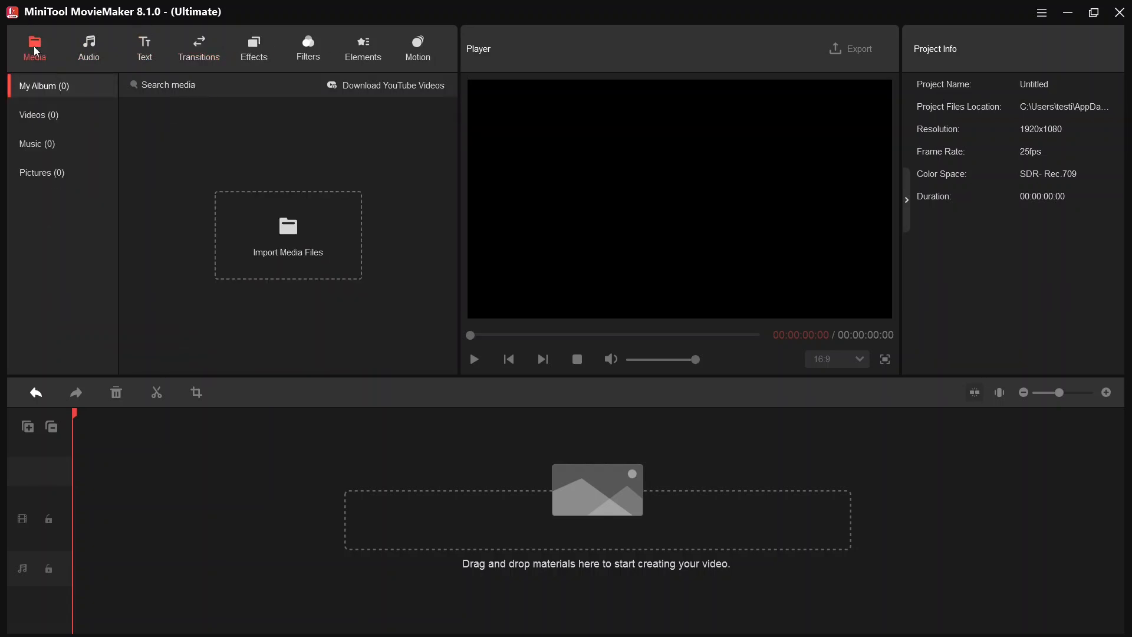
click(291, 253)
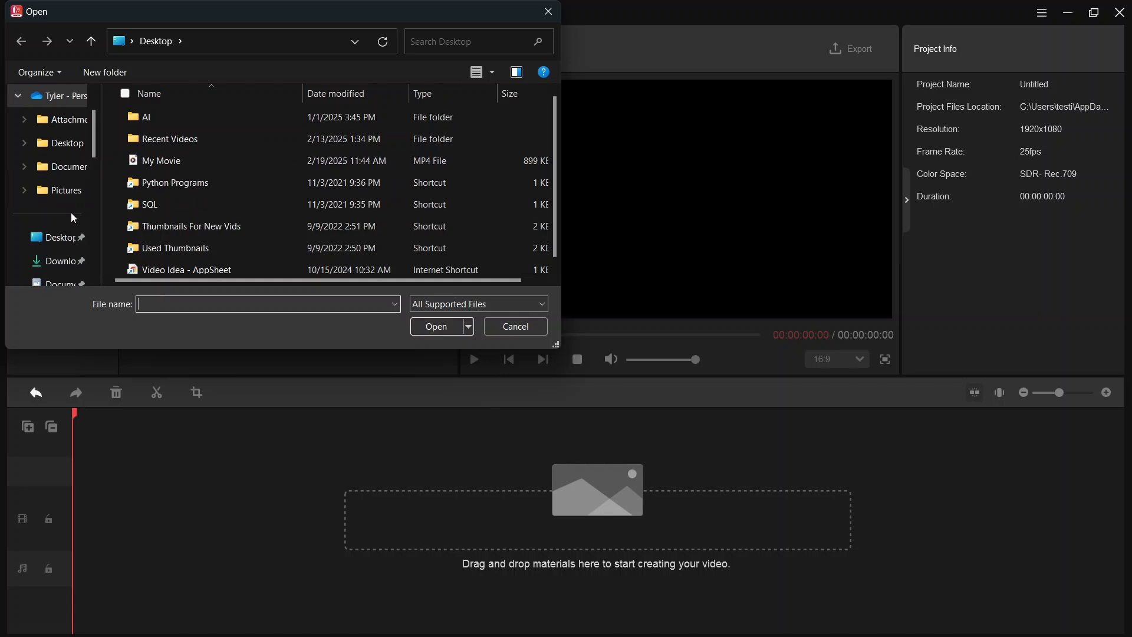
scroll(74, 218, down, 1)
click(61, 282)
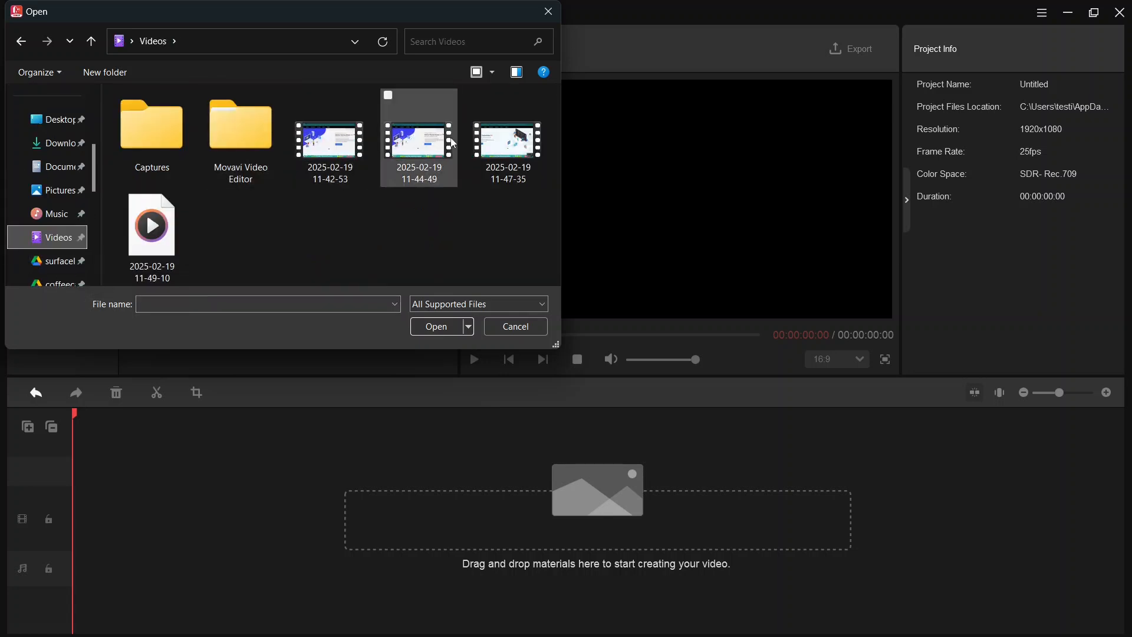
double_click(493, 139)
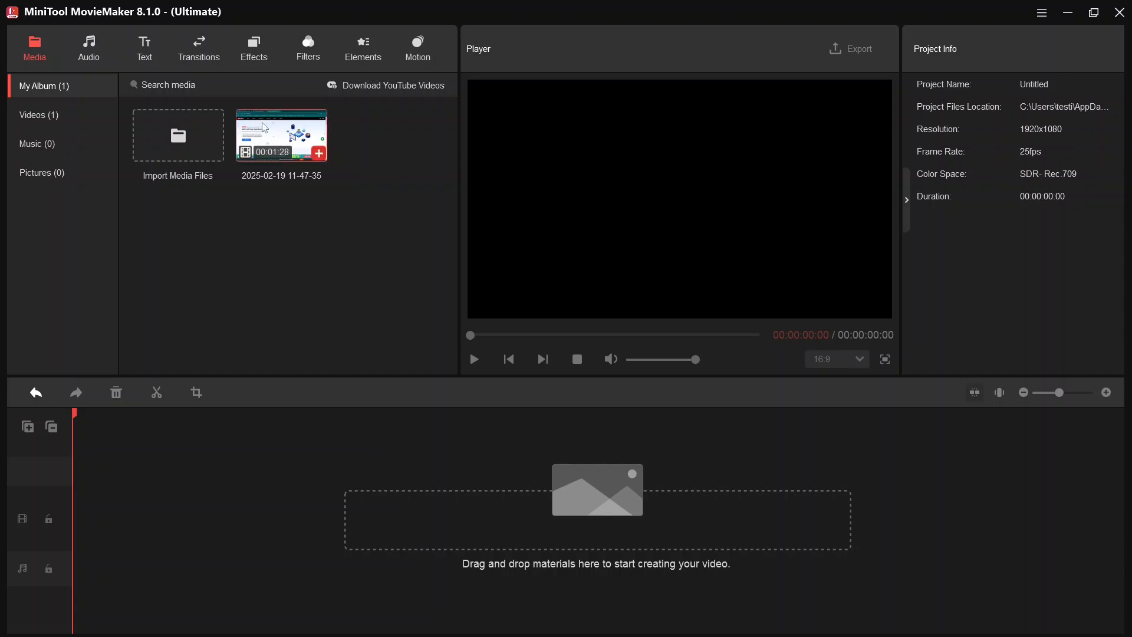
- Add the imported video clip to the video track at the start of the timeline
click(320, 156)
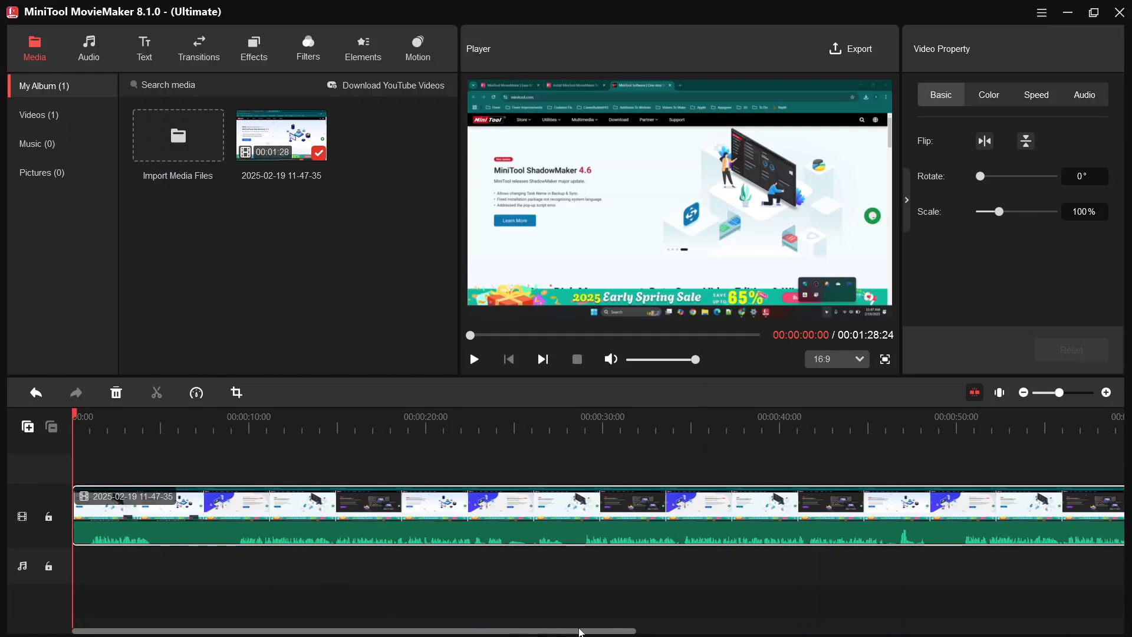
drag(593, 633, 804, 624)
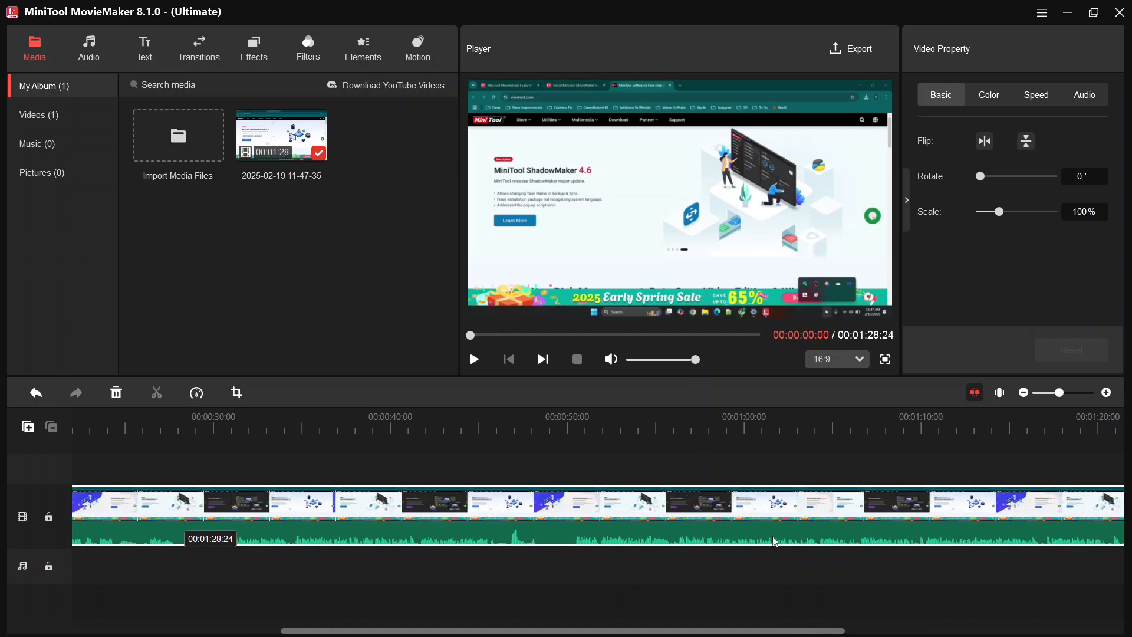
drag(810, 632, 627, 624)
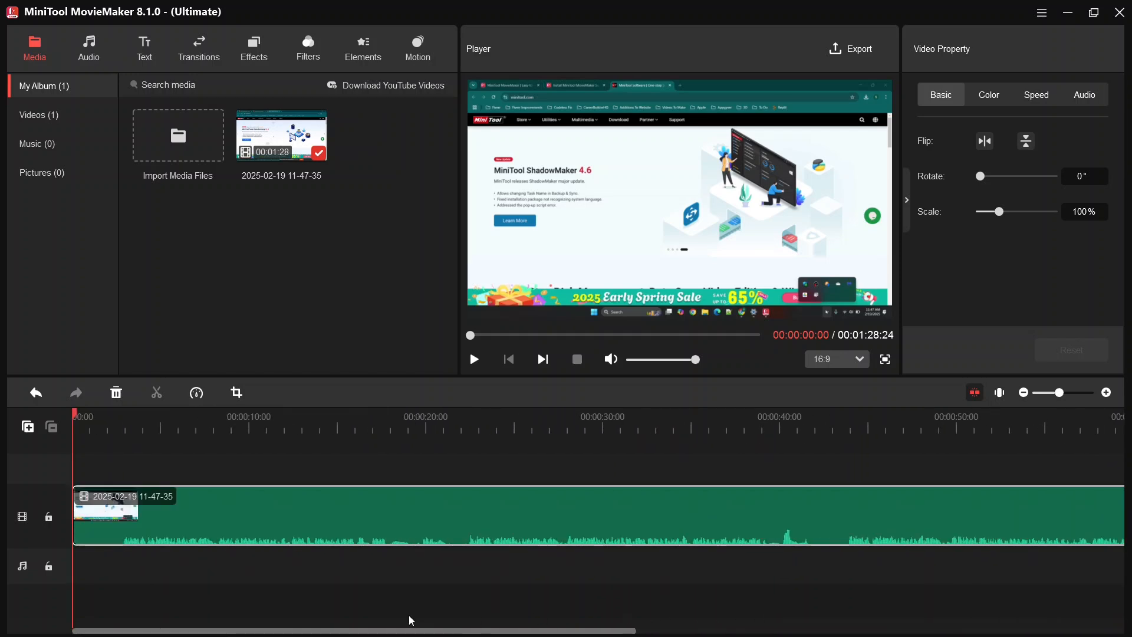
- Split the clip on the video track at 00:00:05:15
click(172, 426)
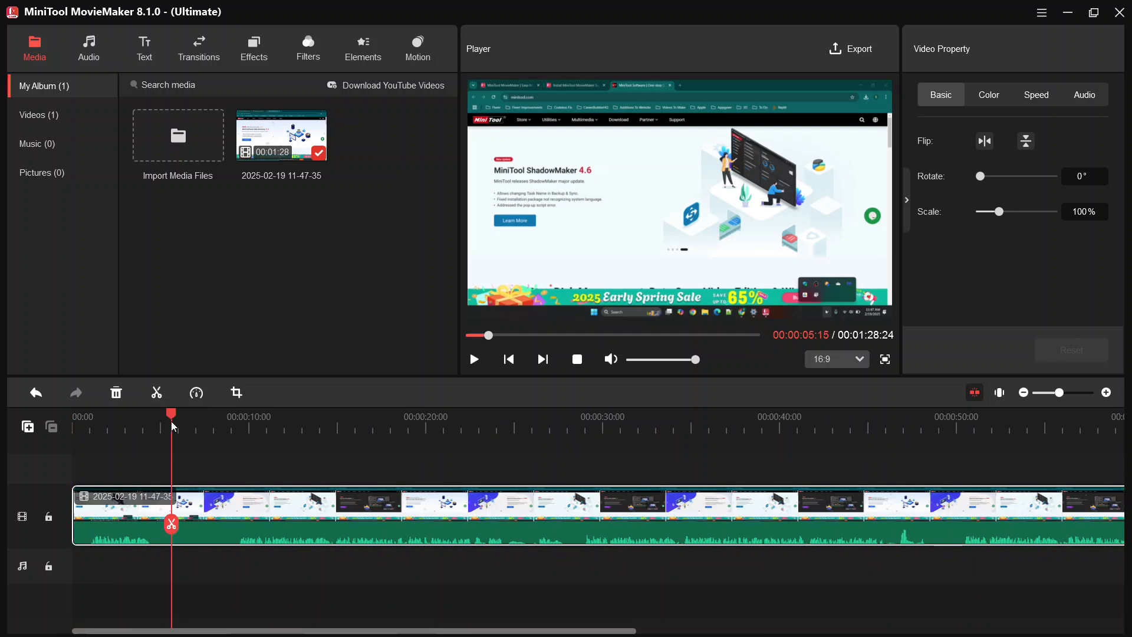
click(173, 525)
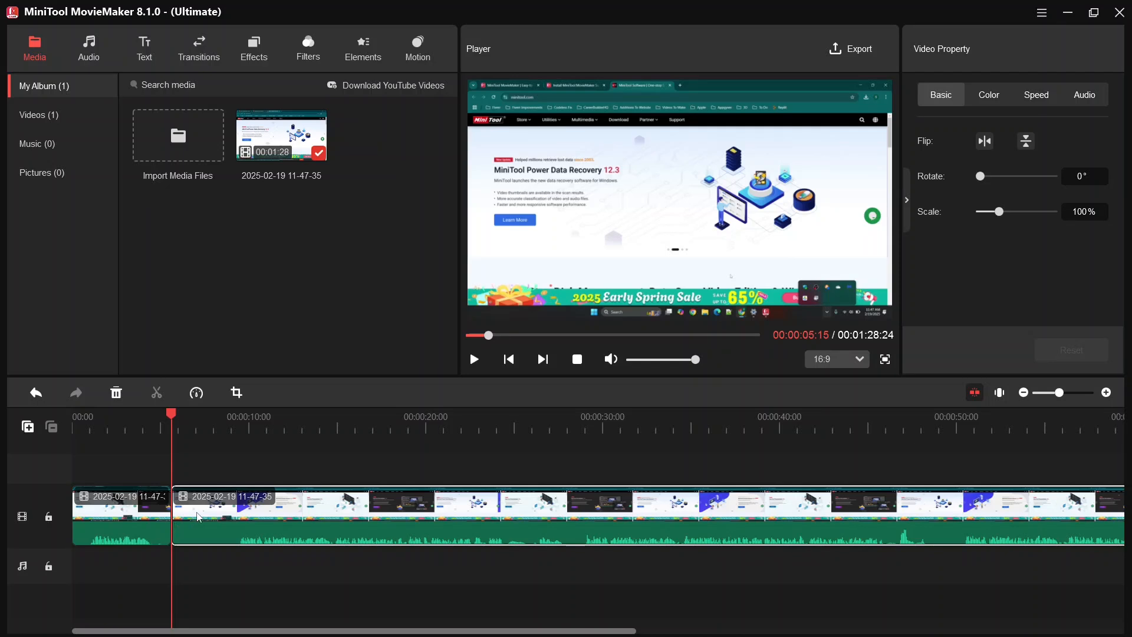
drag(209, 515, 248, 514)
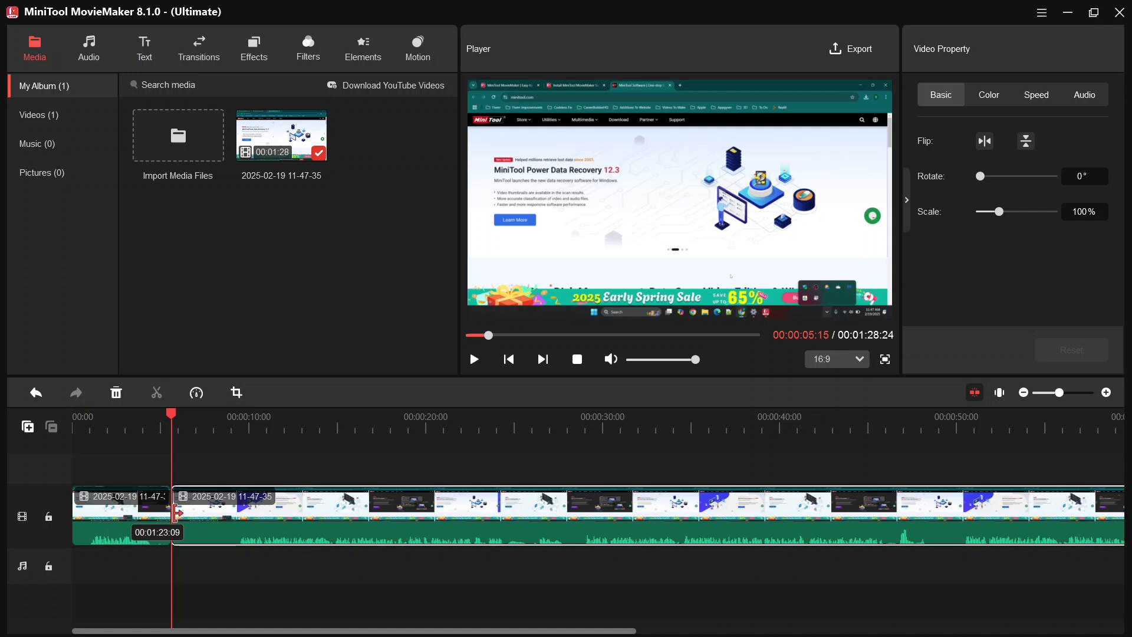
- Trim the second clip's start to a duration of about 00:01:21:10 and shorten the first clip to end at about 00:00:02:22
drag(176, 513, 210, 516)
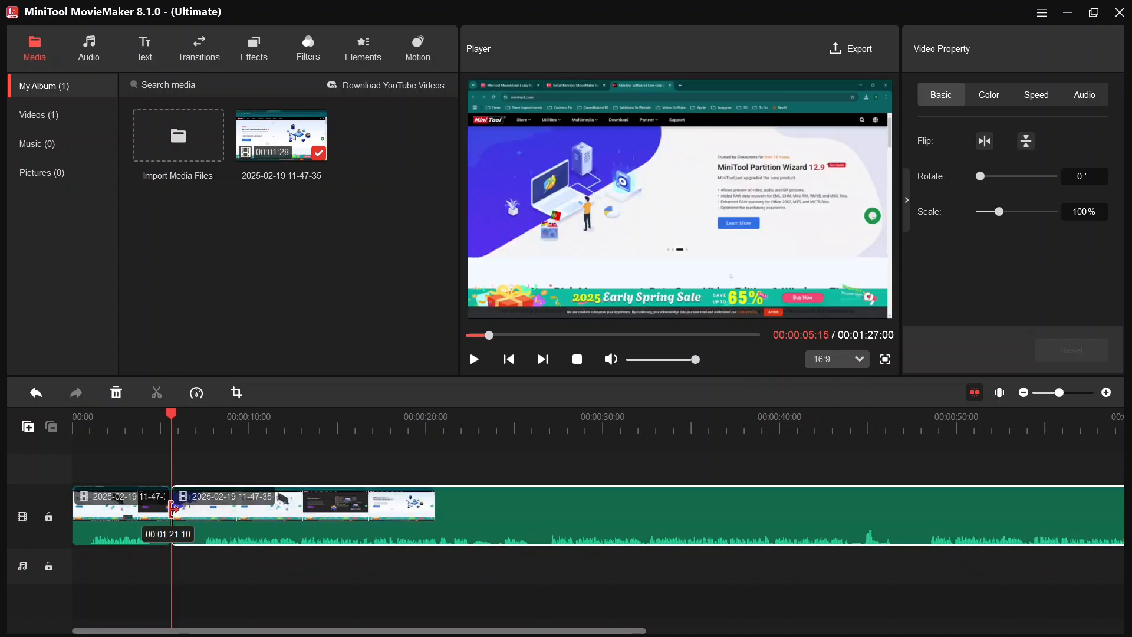
drag(165, 510, 147, 508)
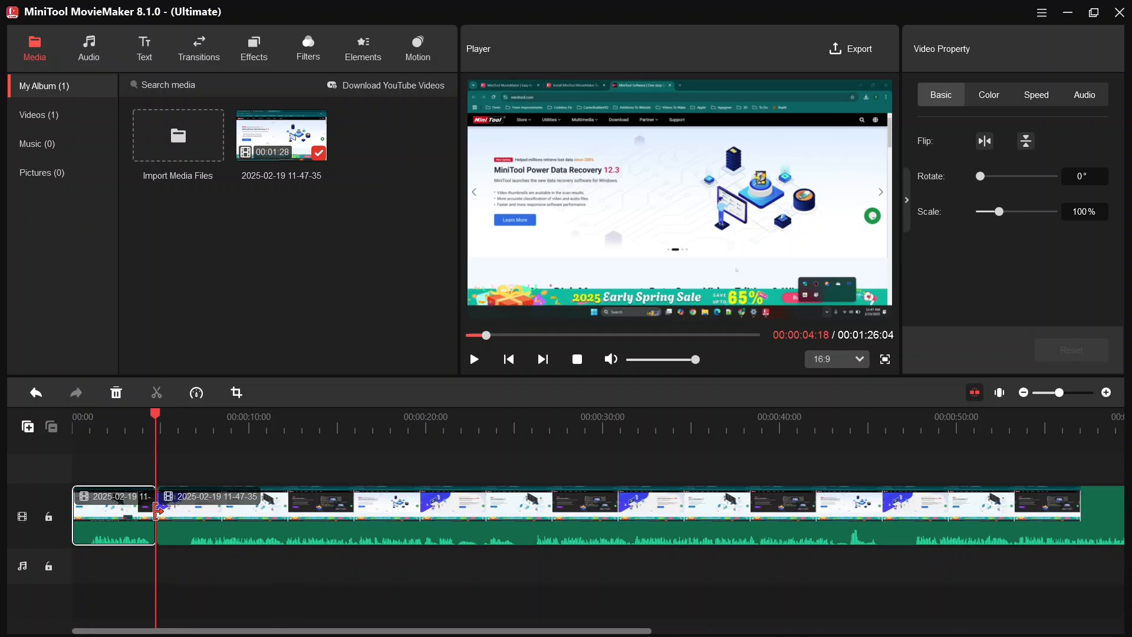
drag(148, 512, 116, 508)
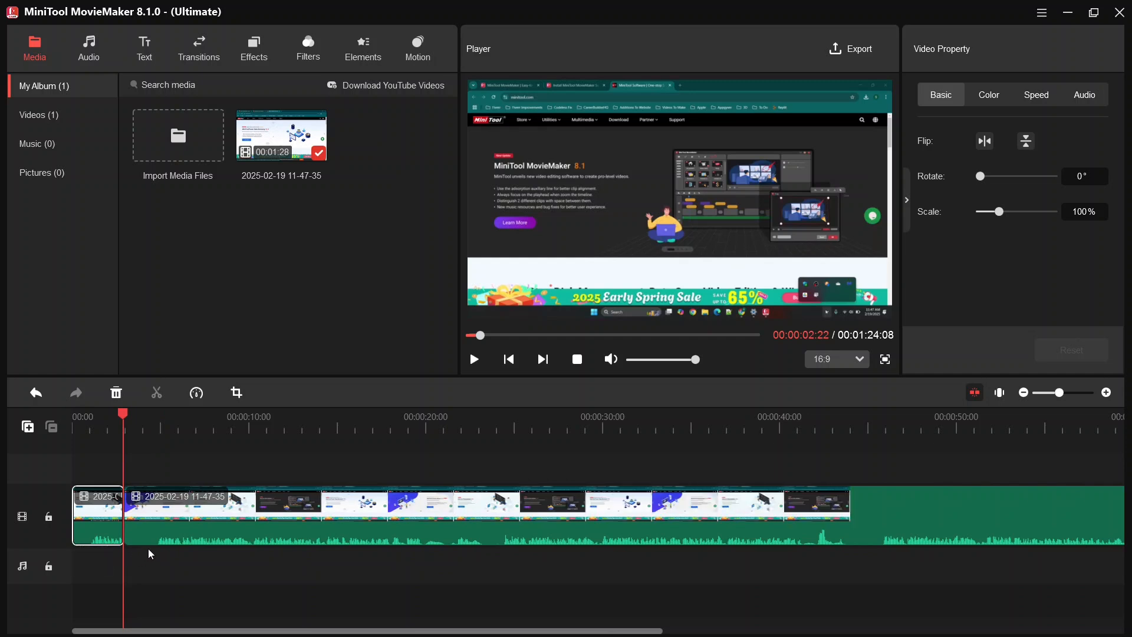
- Preview the trimmed video at several points up to 00:00:42:00 and examine the available aspect ratios, keeping 16:9
click(254, 441)
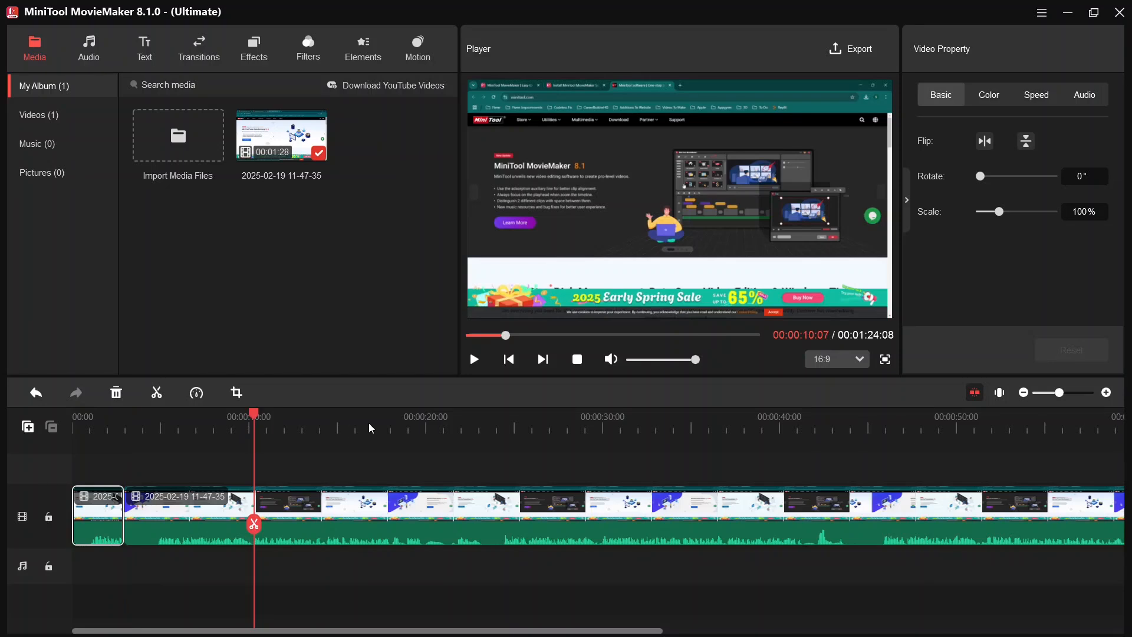
click(418, 429)
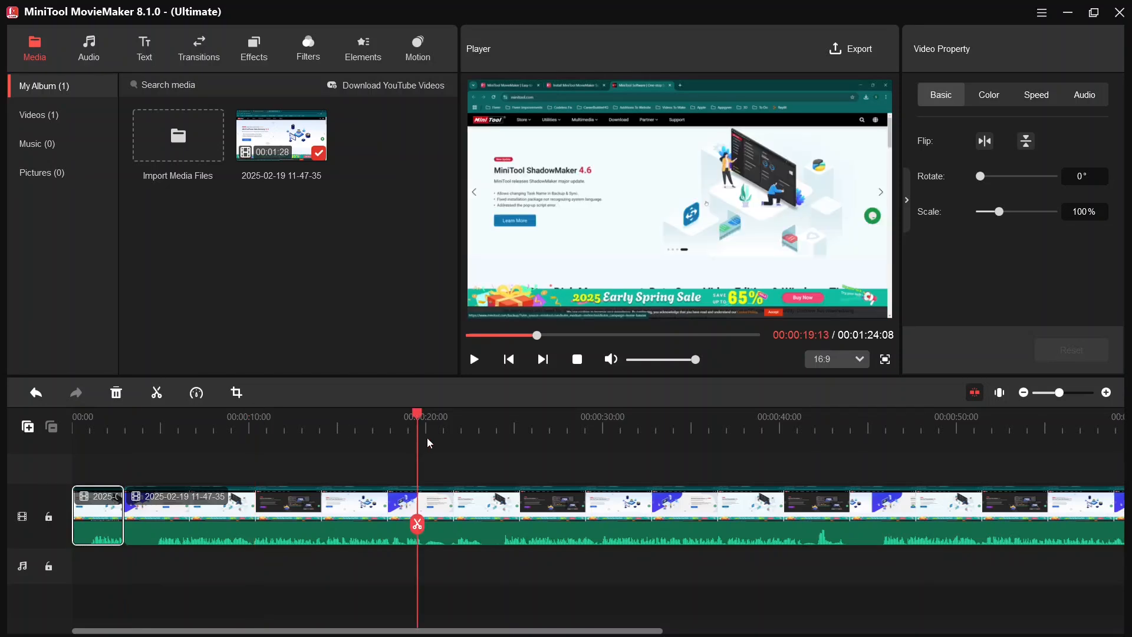
click(536, 431)
click(674, 428)
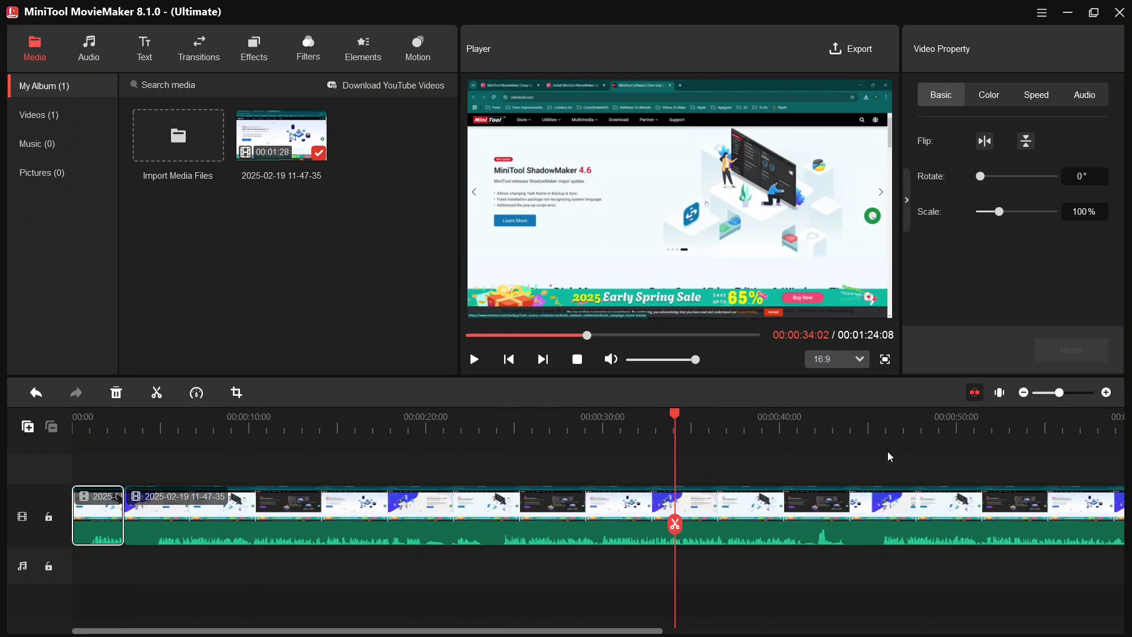
click(814, 436)
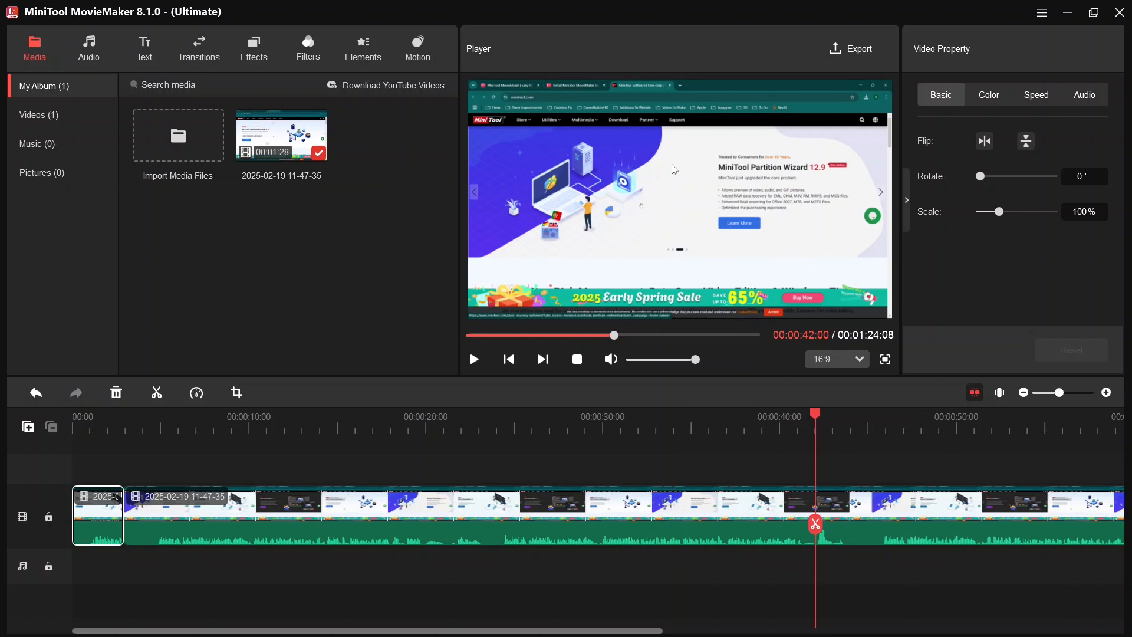
click(851, 361)
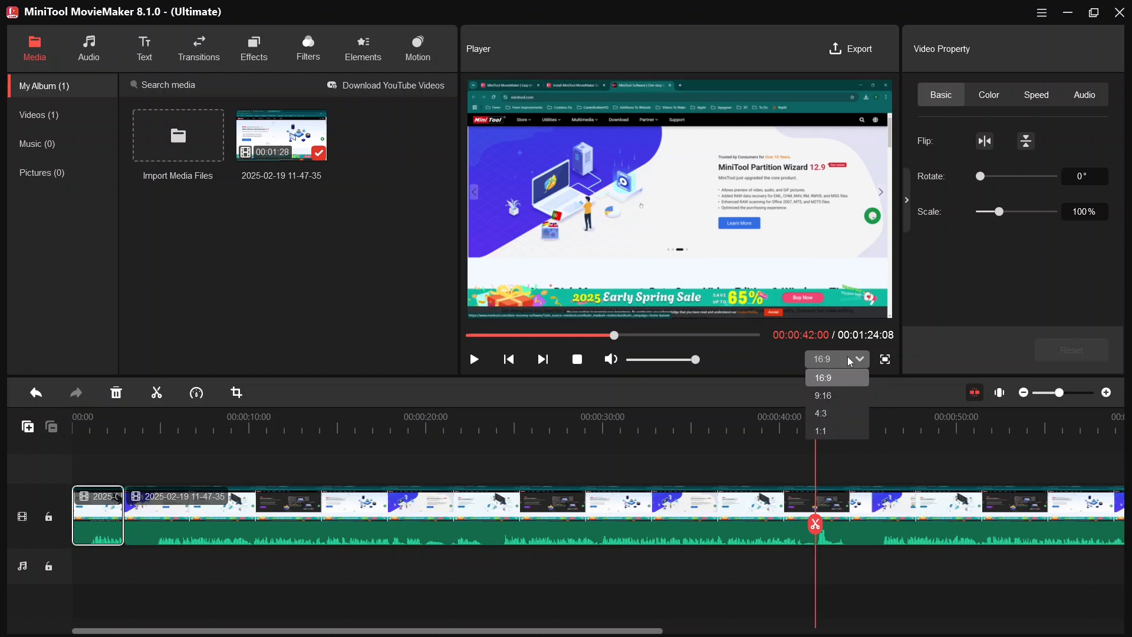
click(817, 301)
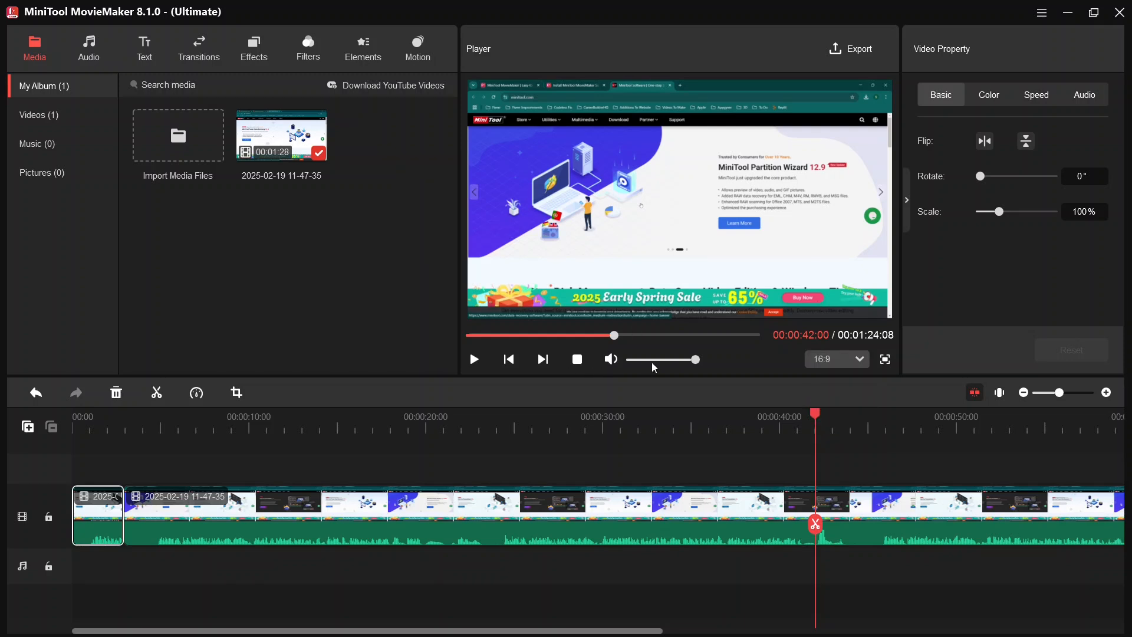
- View the whole timeline at once, then at a closer scale, preview frames around 00:00:41:18 to 00:00:49:21 and return to its start
click(1004, 395)
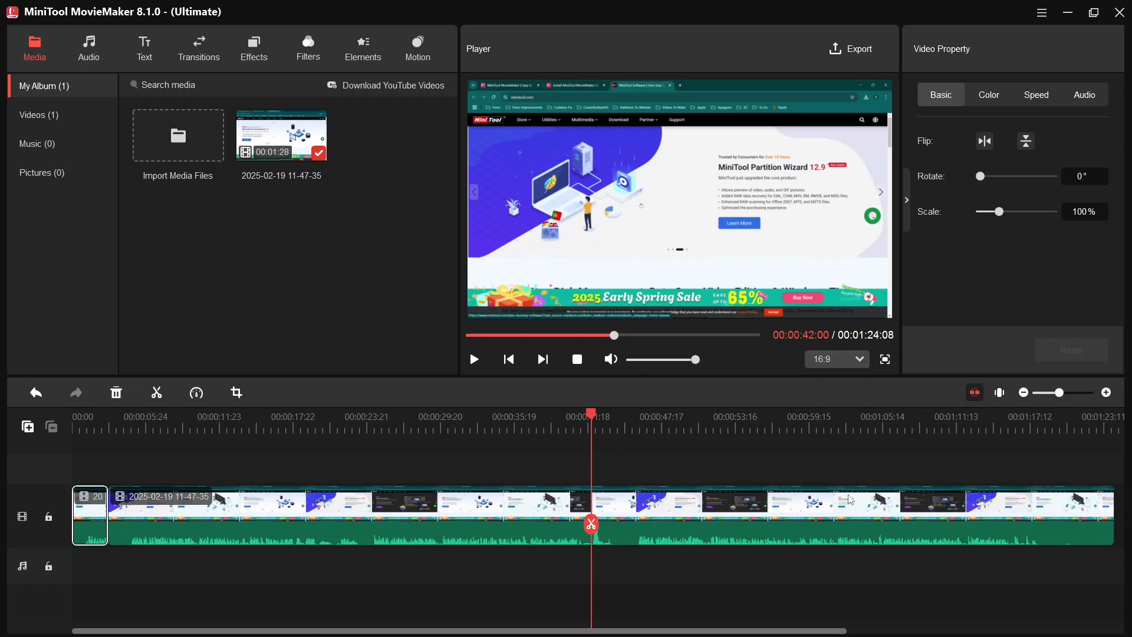
click(1025, 393)
click(1108, 393)
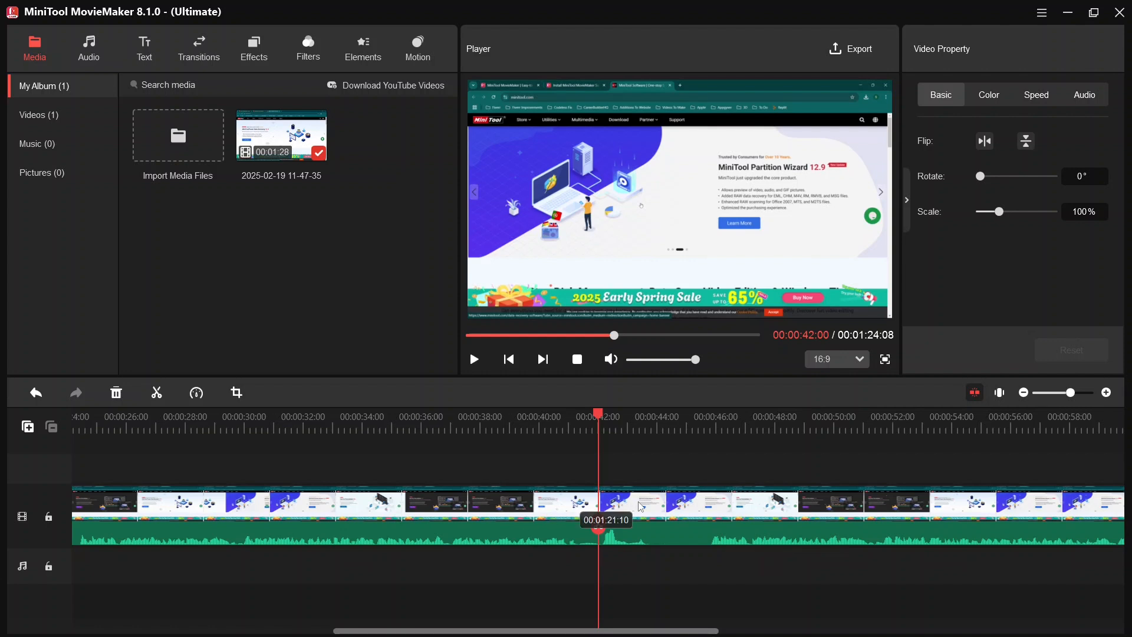
click(776, 431)
click(829, 423)
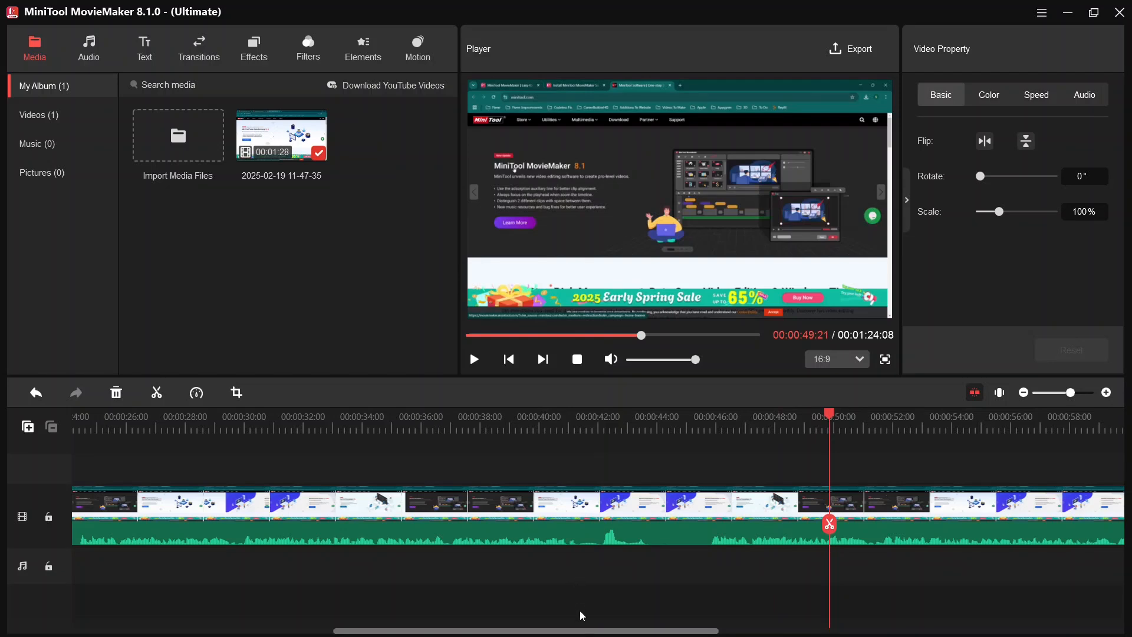
click(590, 630)
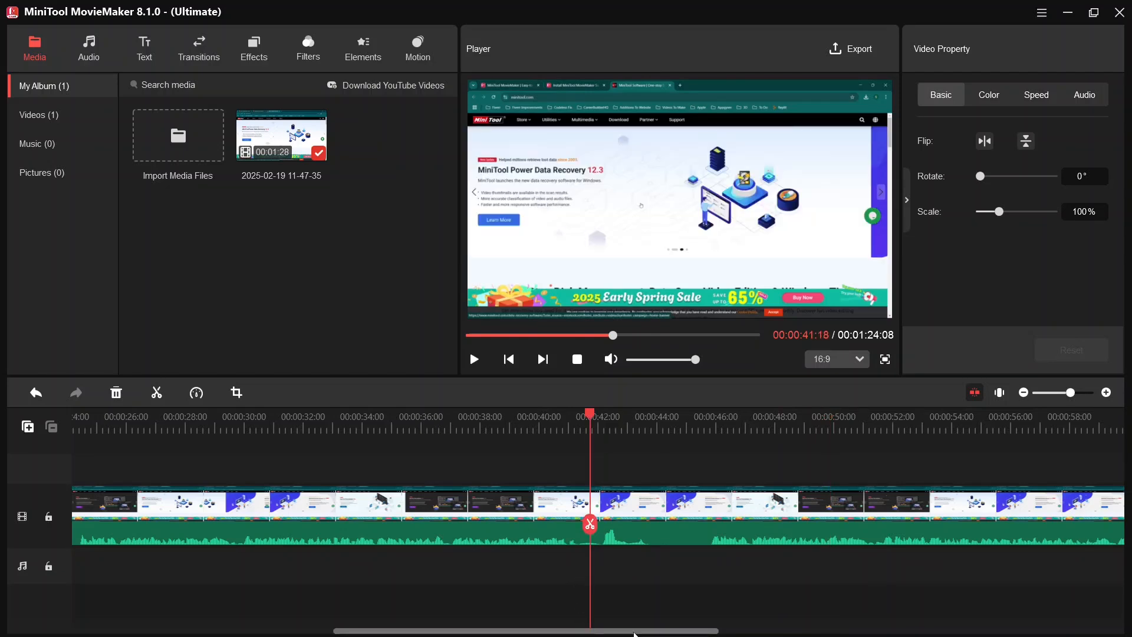
drag(636, 633, 312, 615)
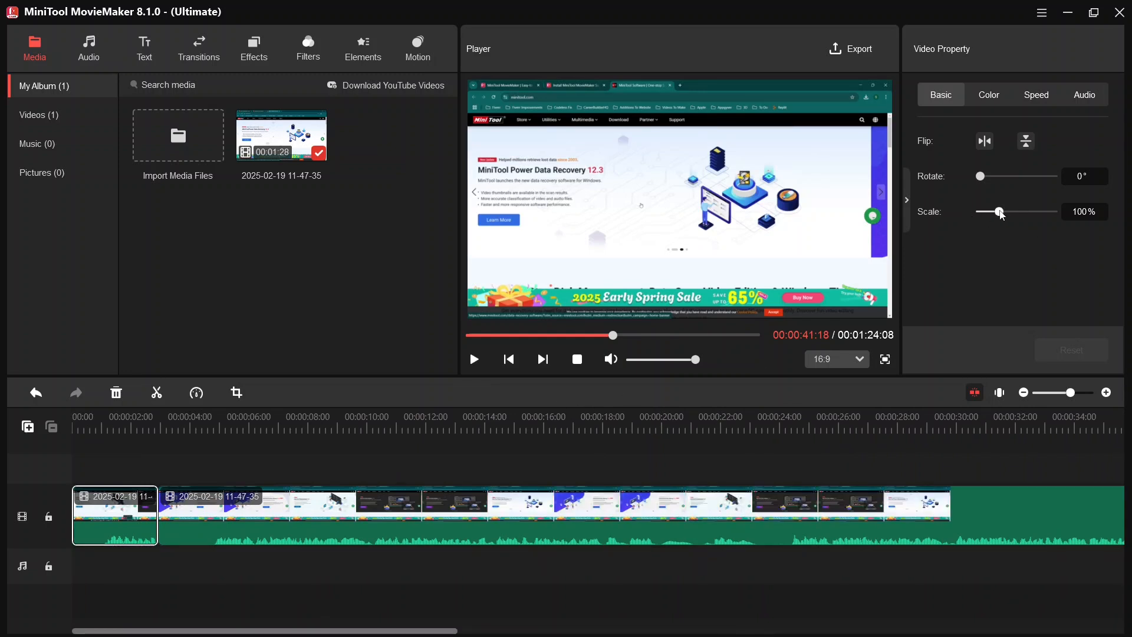
- Try scaling the first clip to 107%, reset the scale and rotate the clip slightly clockwise
mouse_move(1004, 216)
mouse_down()
mouse_move(1037, 216)
mouse_move(1004, 215)
mouse_up()
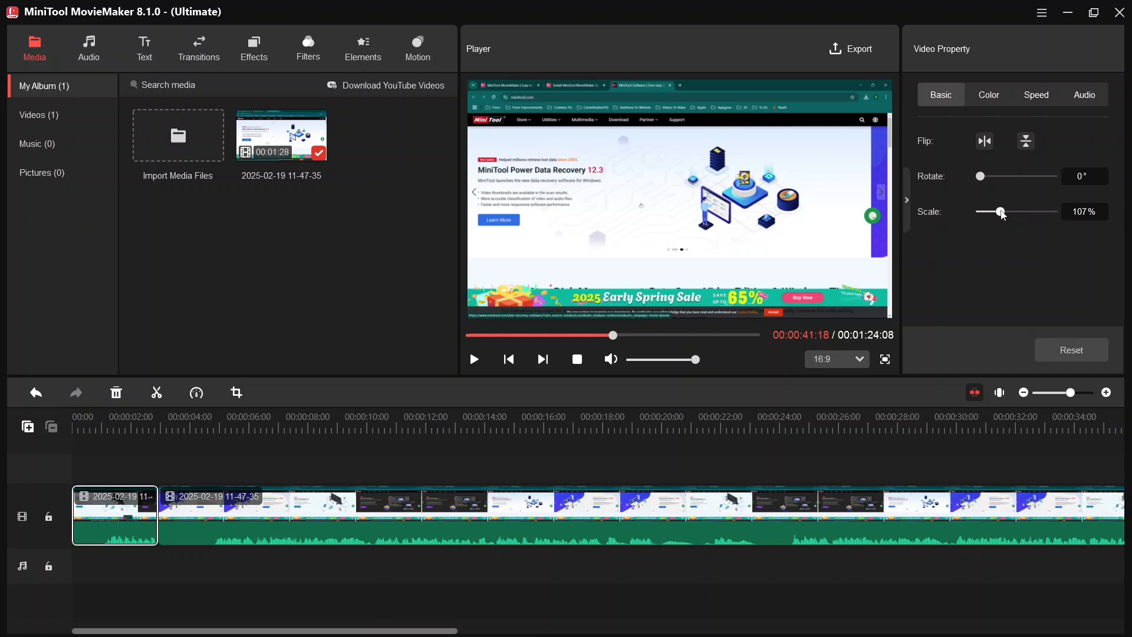
click(1084, 351)
drag(983, 180, 991, 181)
- Try an 82° rotation with a vertical flip and a 244% scale on the second clip, resetting the clip after each trial
click(291, 515)
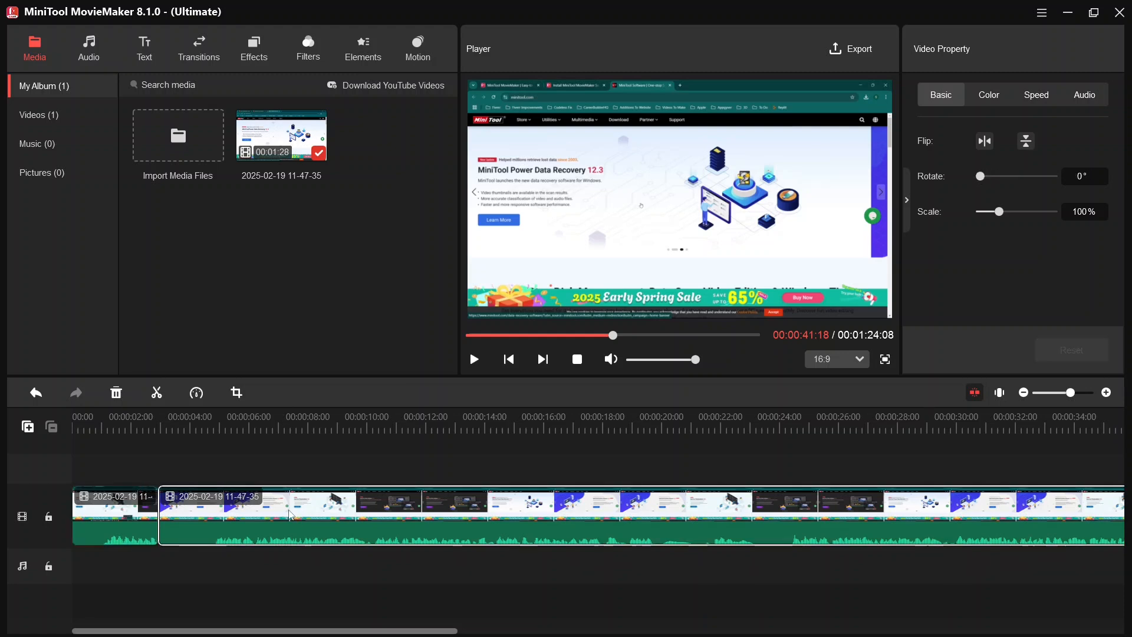
click(998, 177)
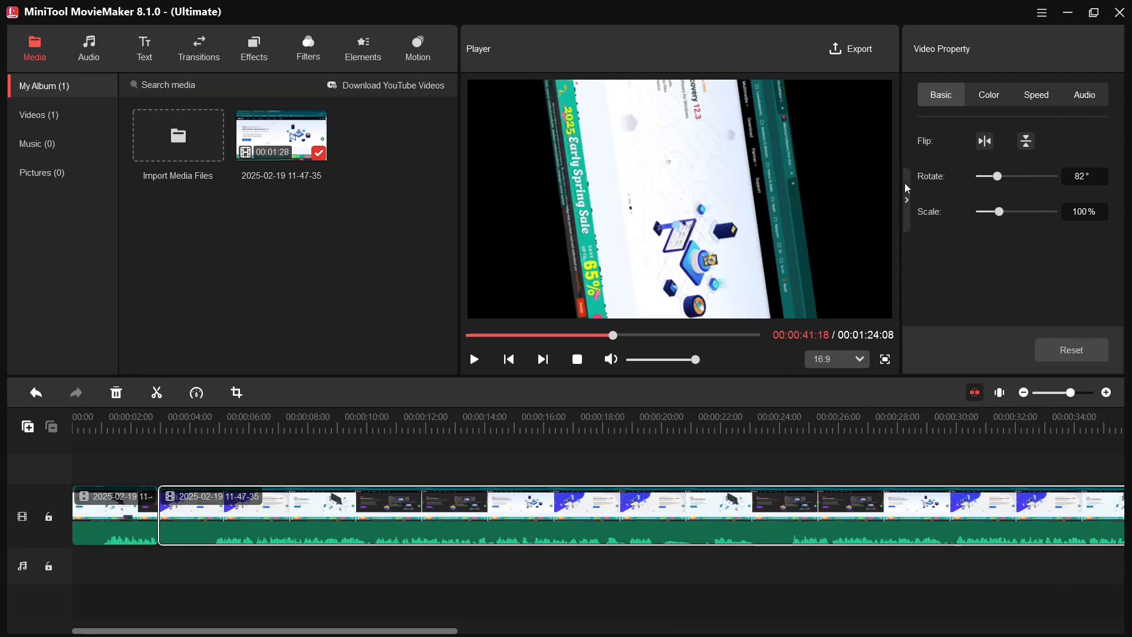
click(1027, 142)
click(1071, 350)
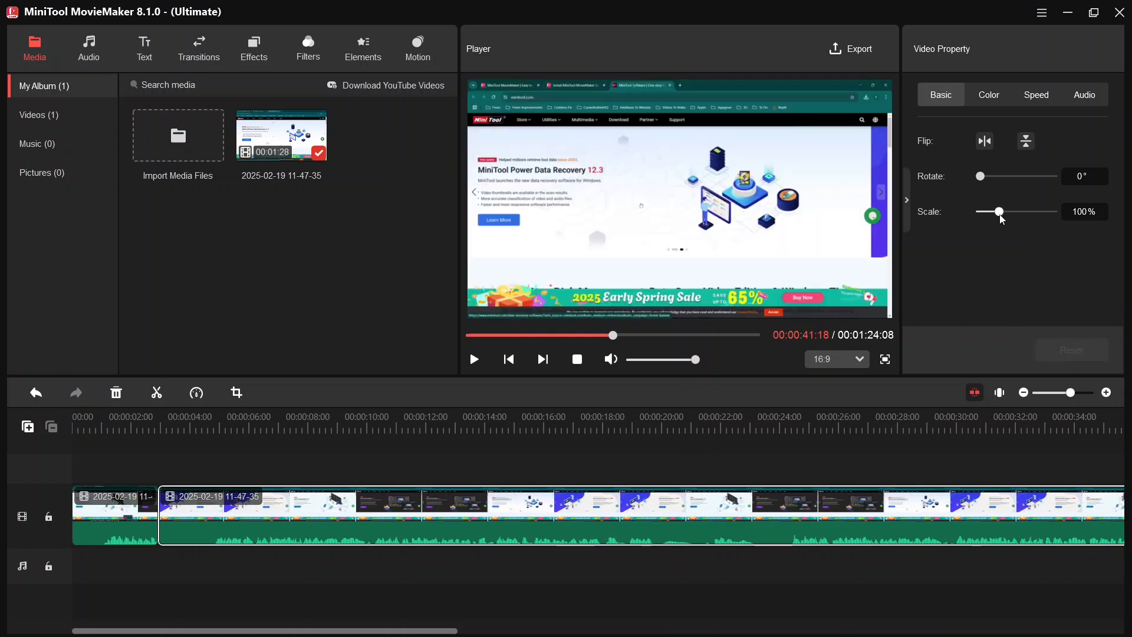
drag(1000, 213, 1029, 213)
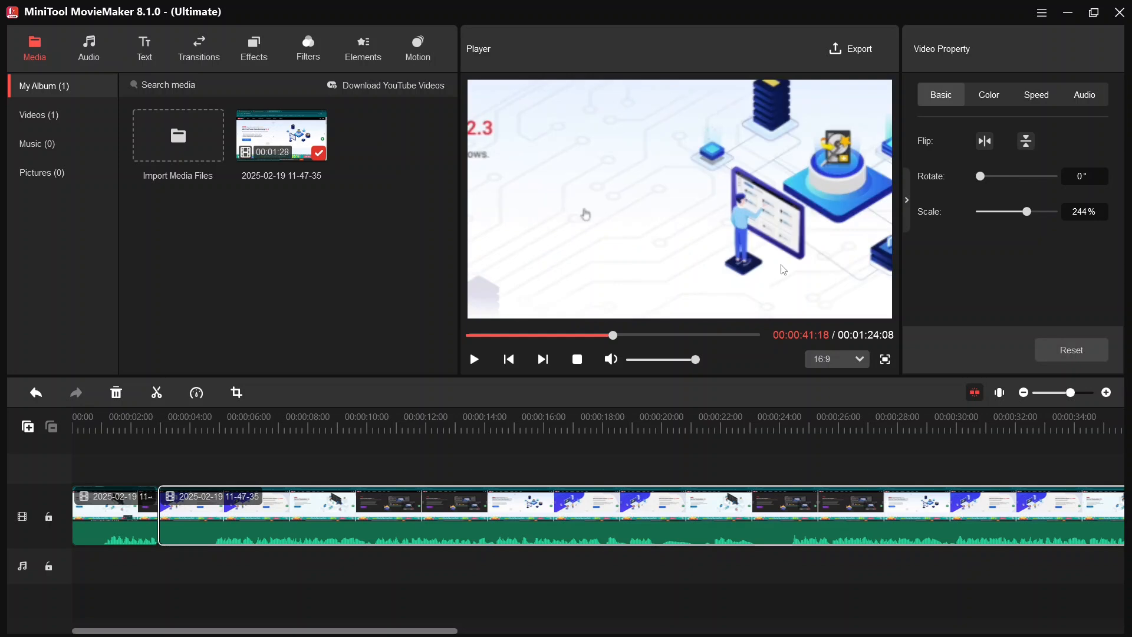
click(1077, 354)
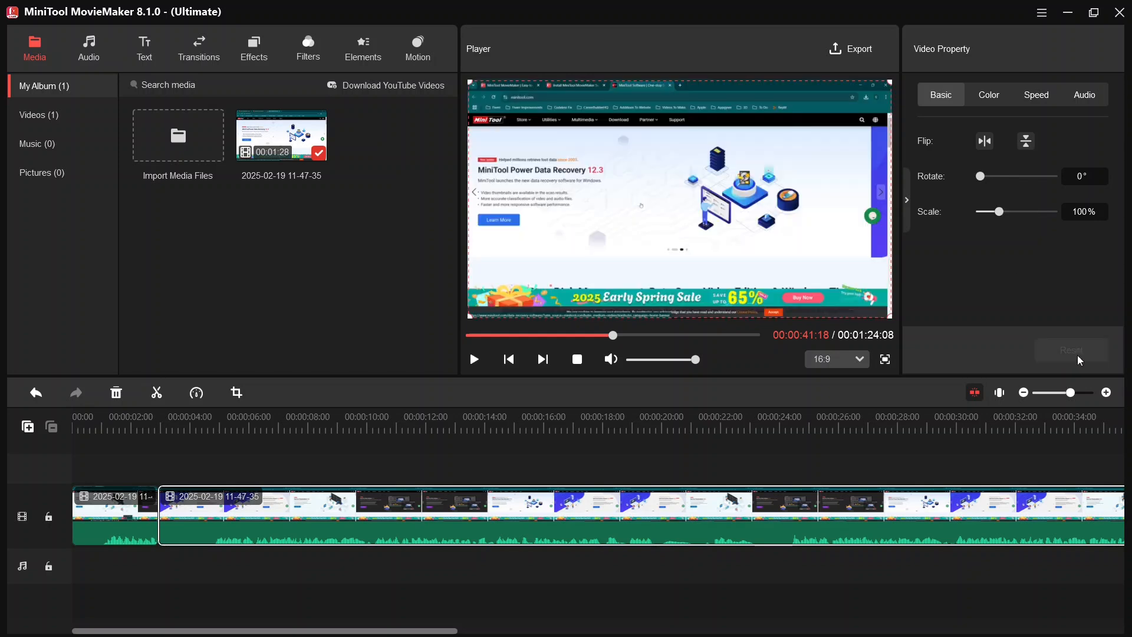
- Examine the second clip's color, speed and audio properties
click(994, 98)
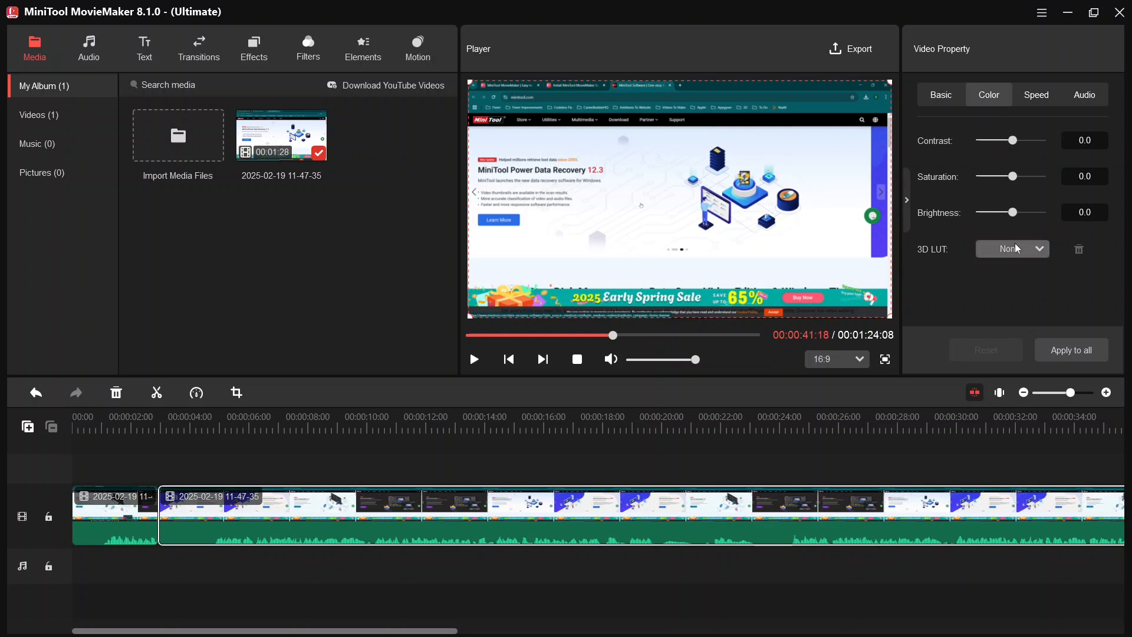
click(1040, 98)
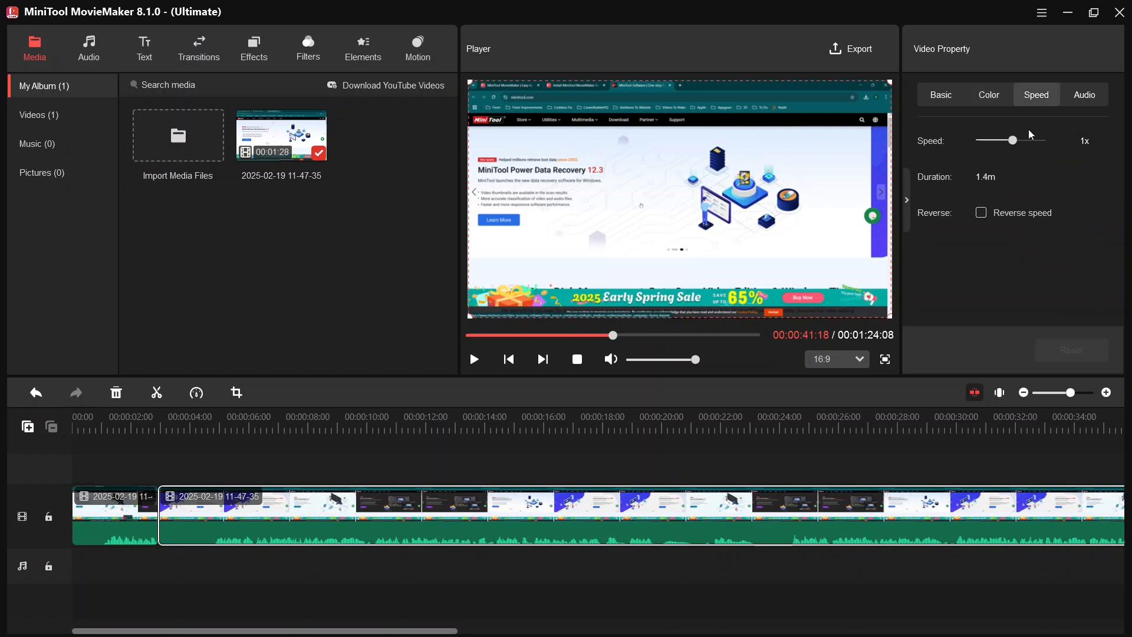
click(1090, 101)
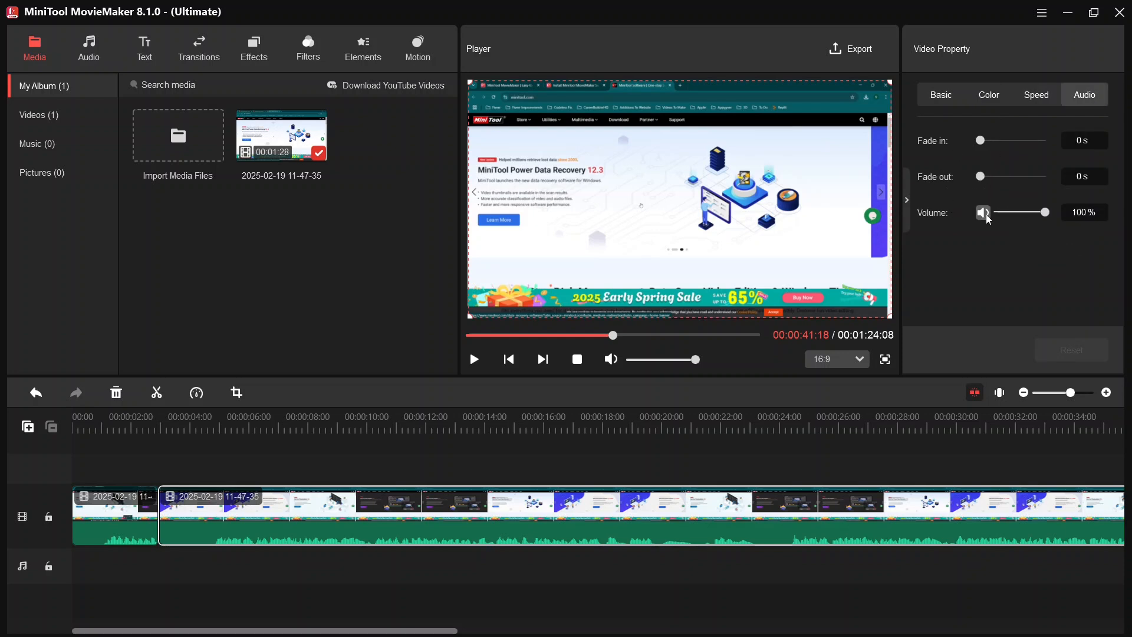
- Try to set the second clip's volume to 200%, and briefly hide and restore the video properties
double_click(1086, 213)
text(200)
key(Return)
click(908, 202)
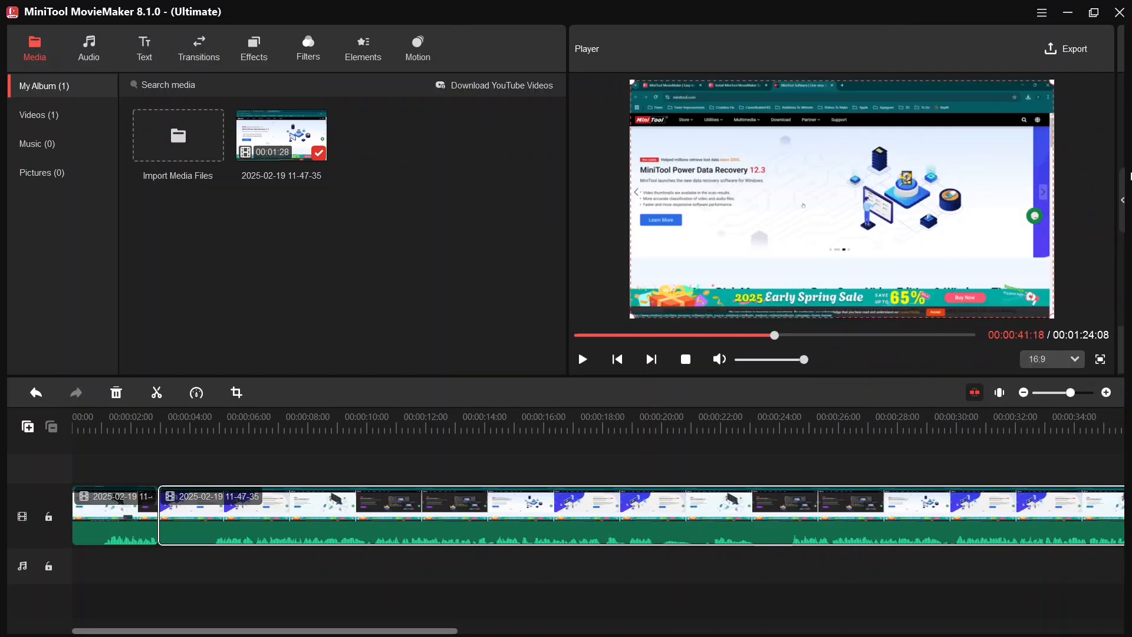
click(1123, 190)
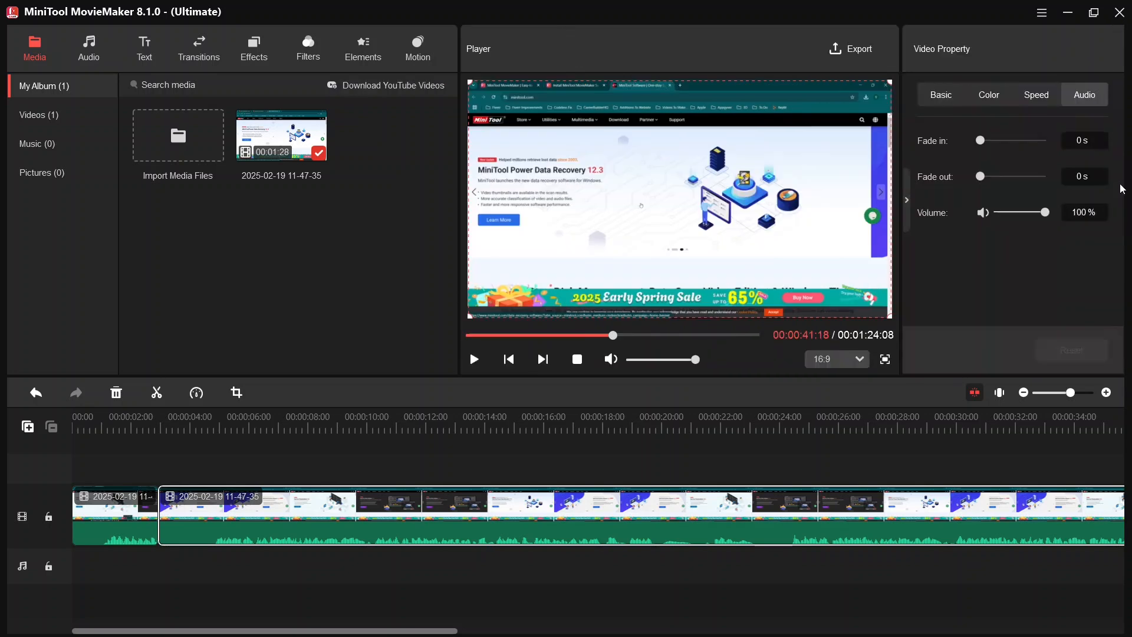
- Open the export options, examine the format, resolution and frame rate choices, and open the detailed quality and encoder settings
click(849, 50)
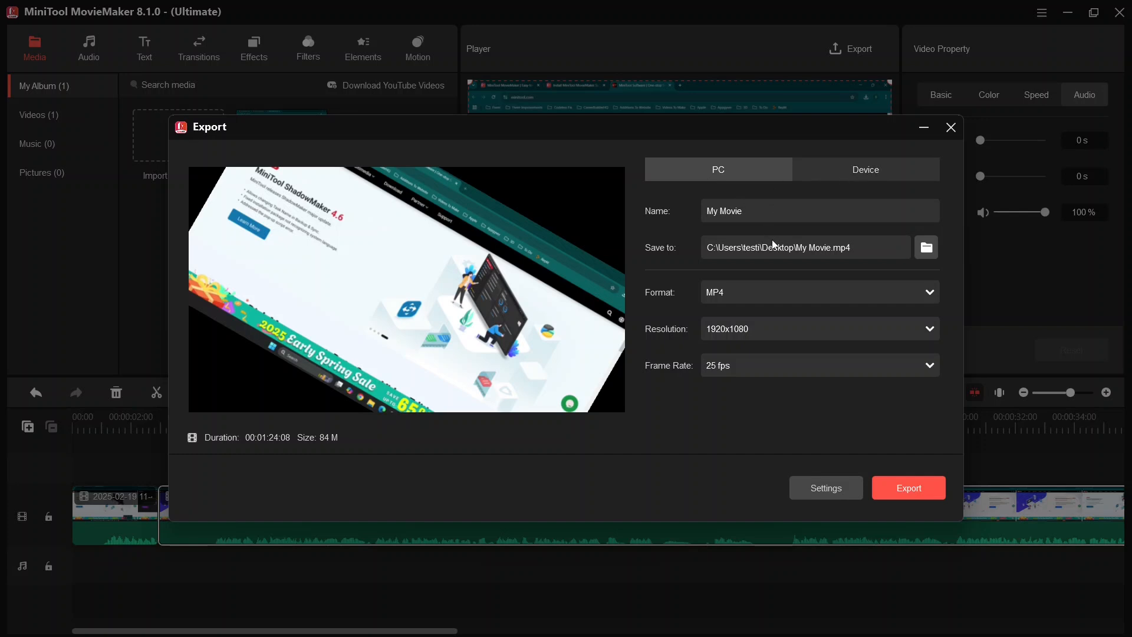
click(825, 295)
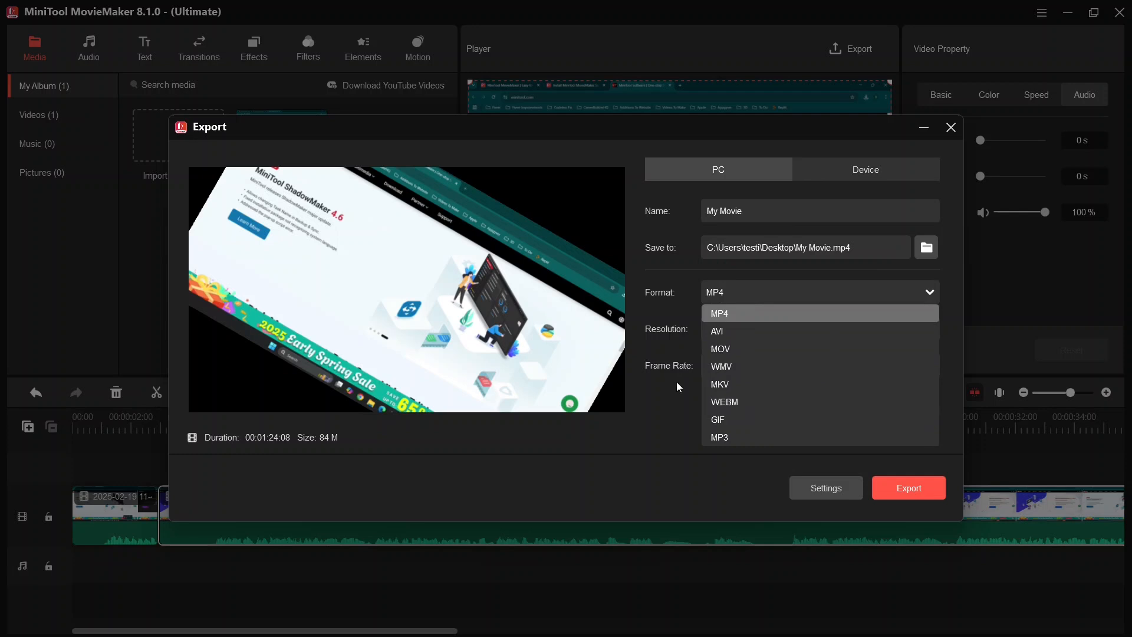
click(674, 436)
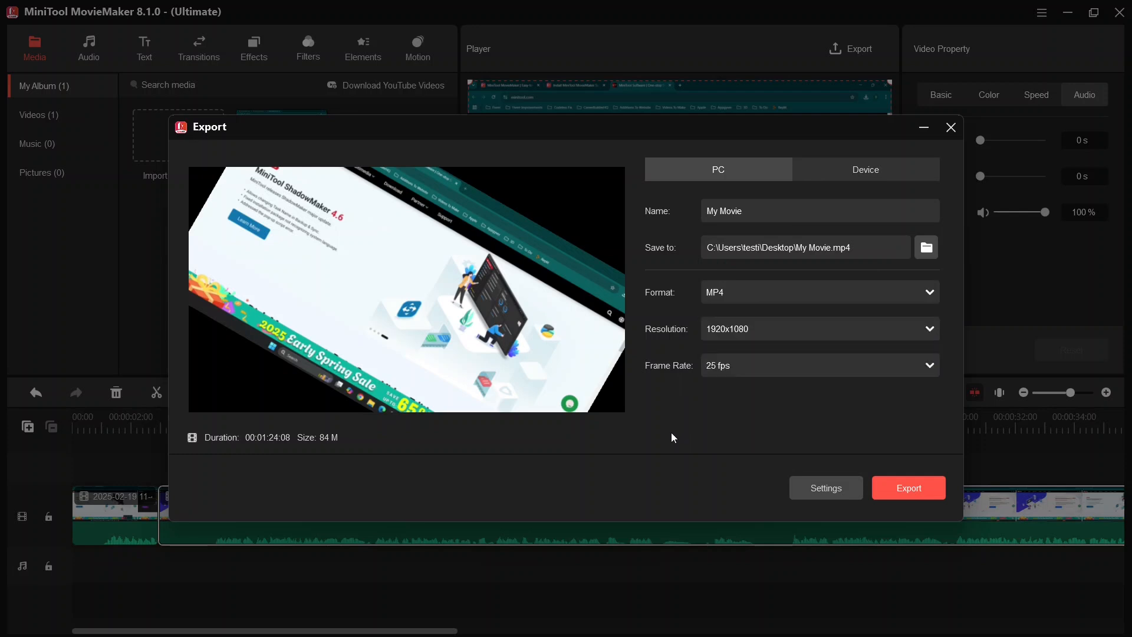
click(729, 328)
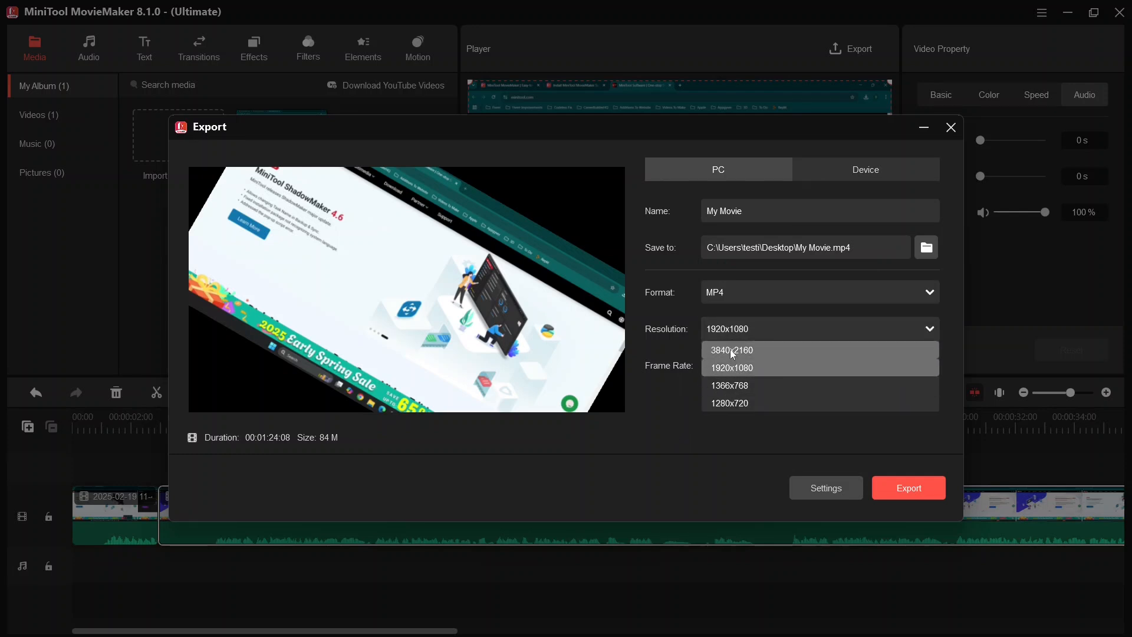
click(671, 399)
click(723, 367)
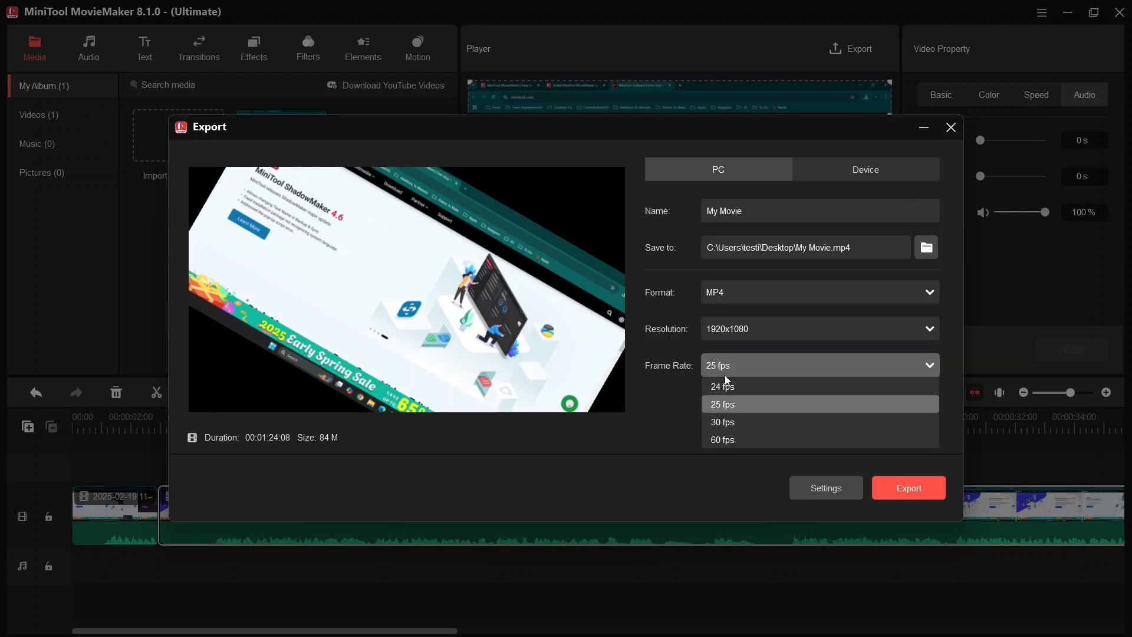
click(649, 426)
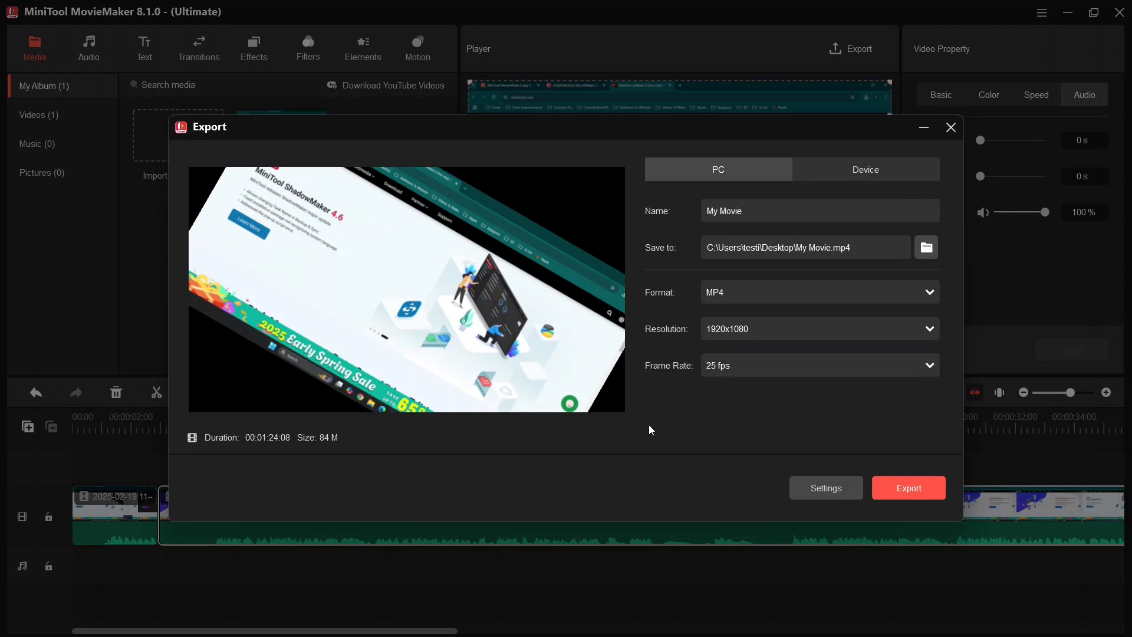
click(846, 492)
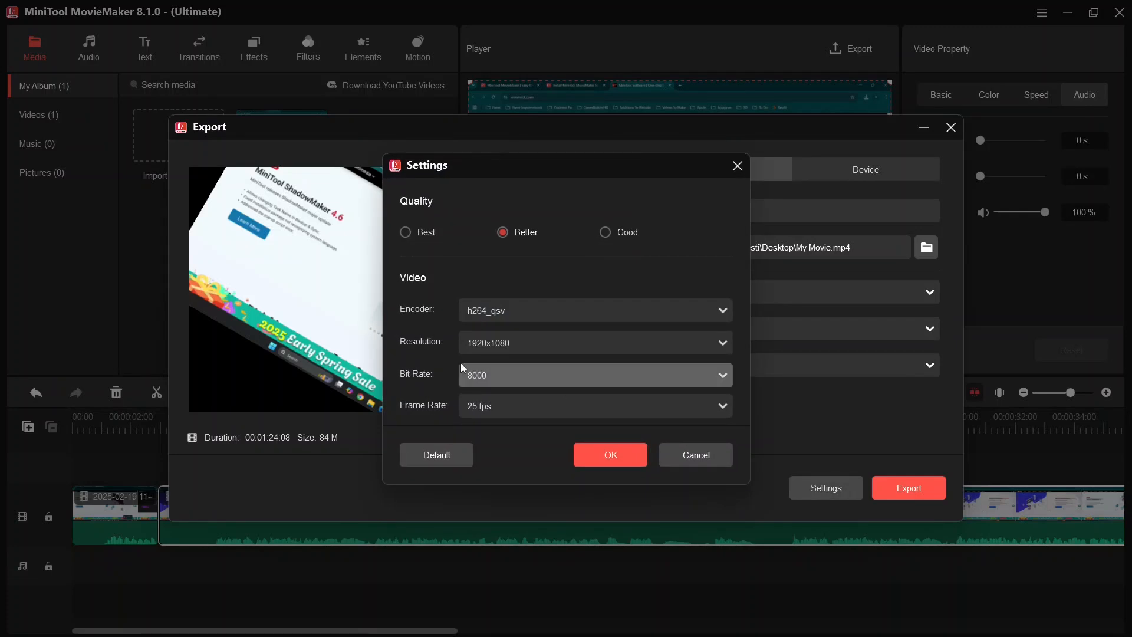
- Try the Best export quality preset, discard the setting and close the export options
click(406, 233)
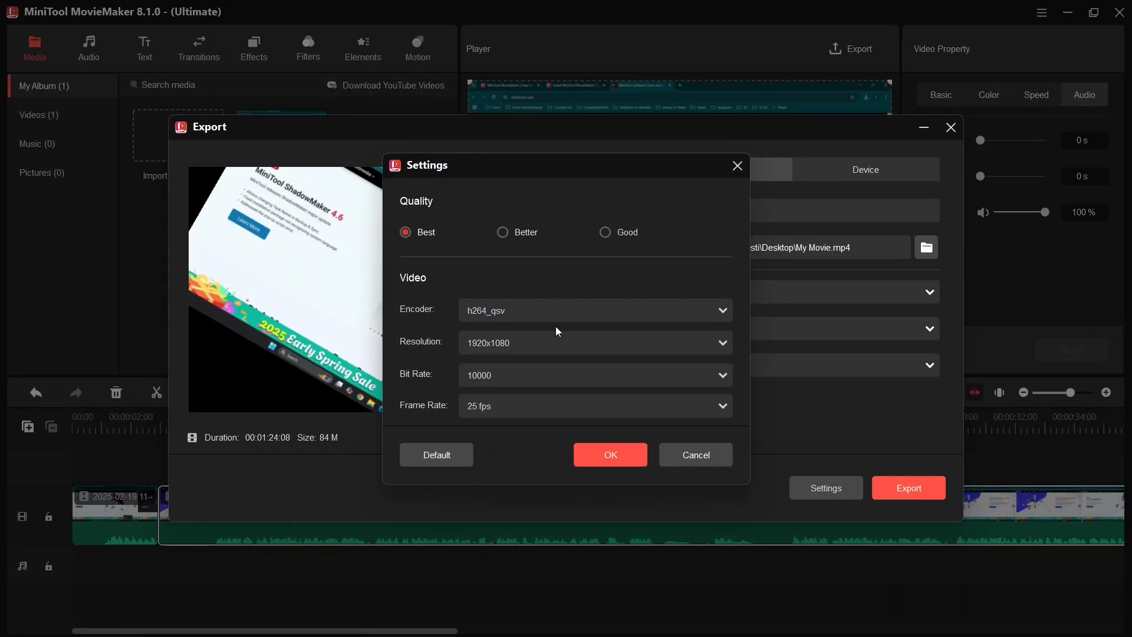
click(706, 458)
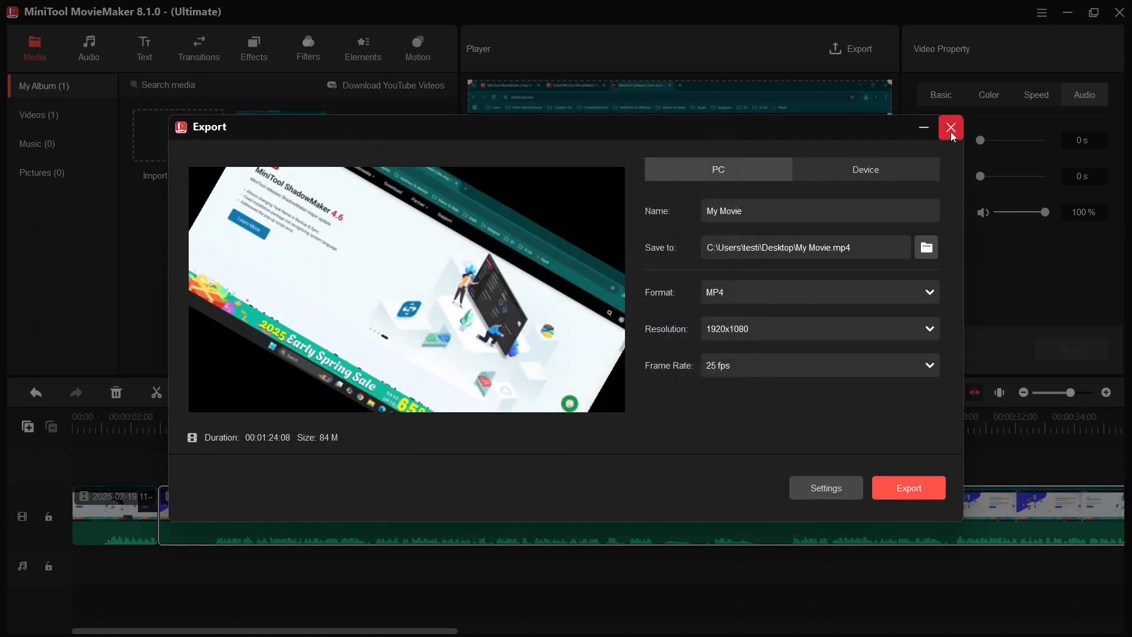
click(951, 129)
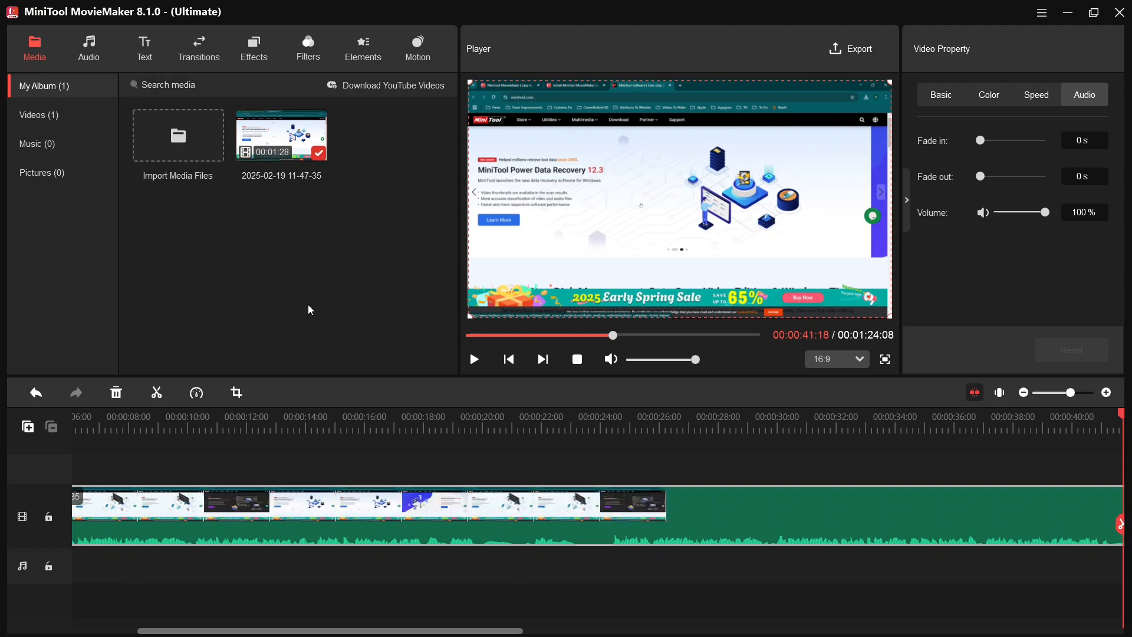
- Open the music library and try the Edit command on the second and first video clips in the timeline
click(95, 52)
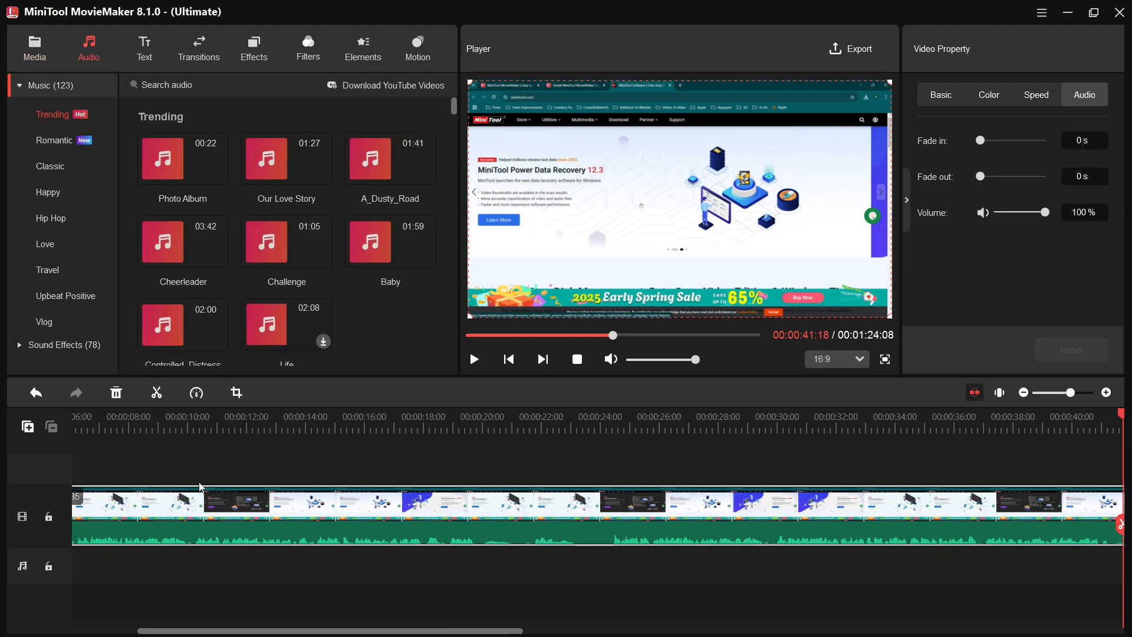
right_click(137, 505)
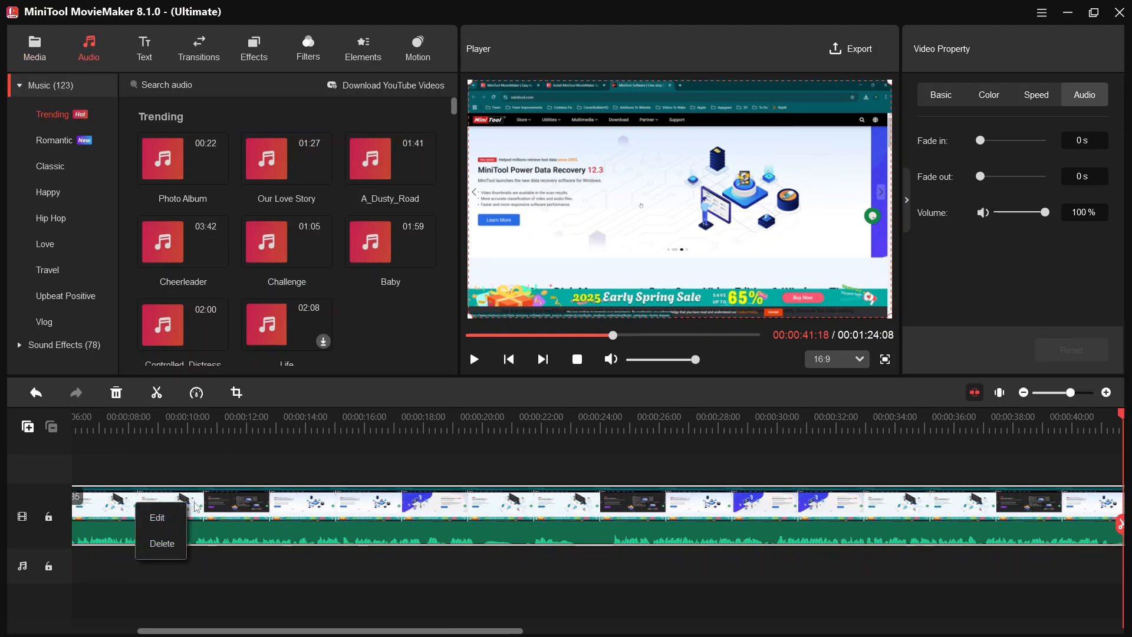
click(158, 522)
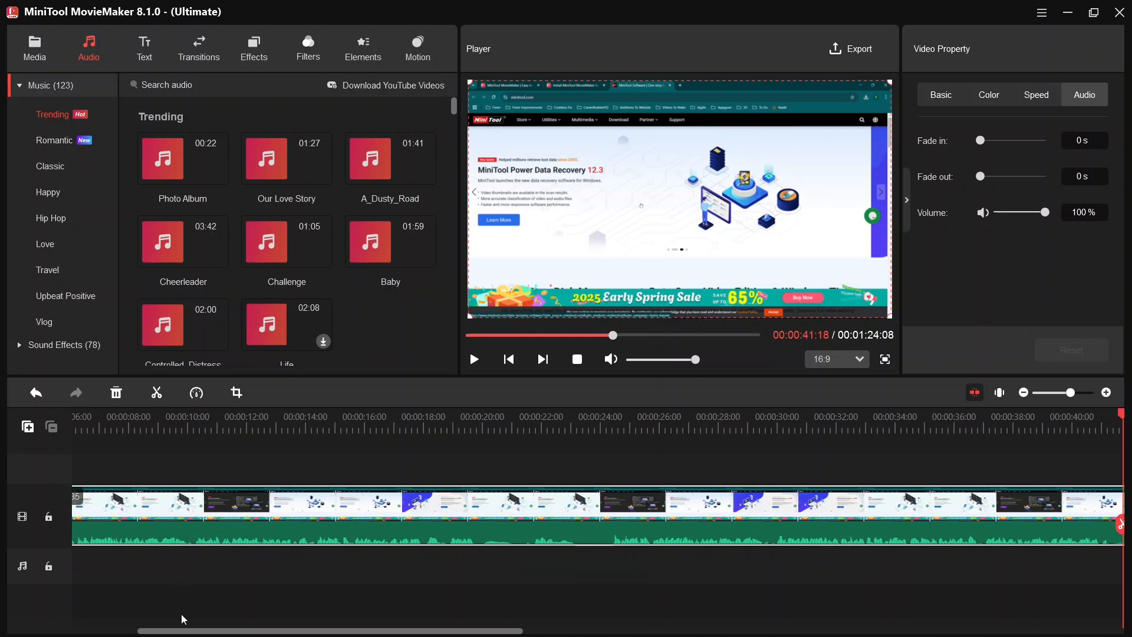
drag(180, 632, 115, 631)
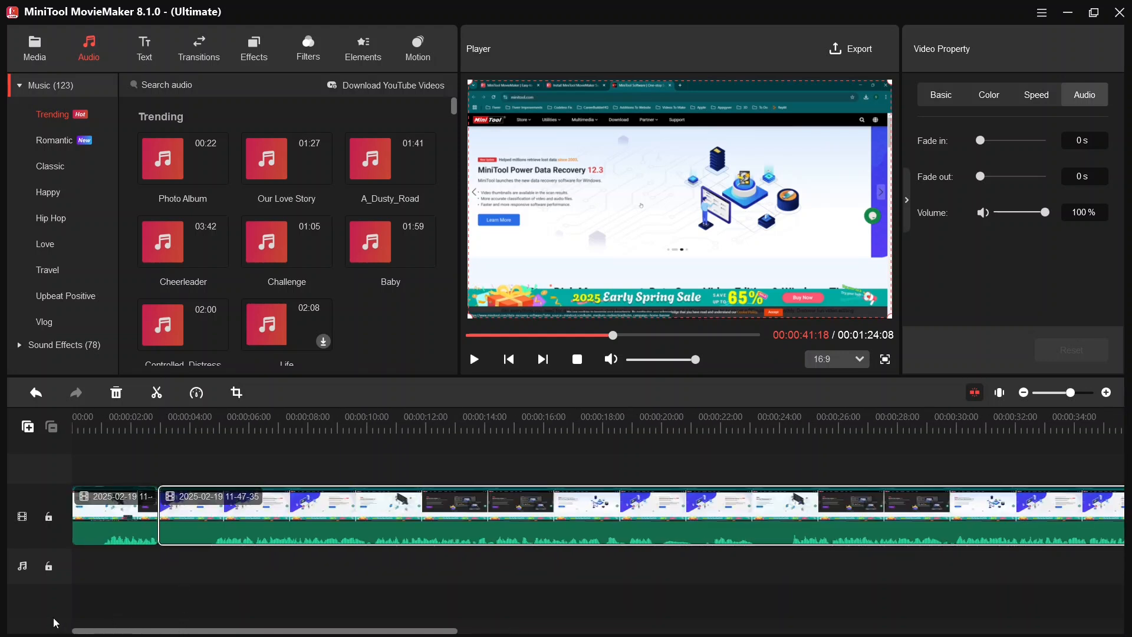
click(125, 520)
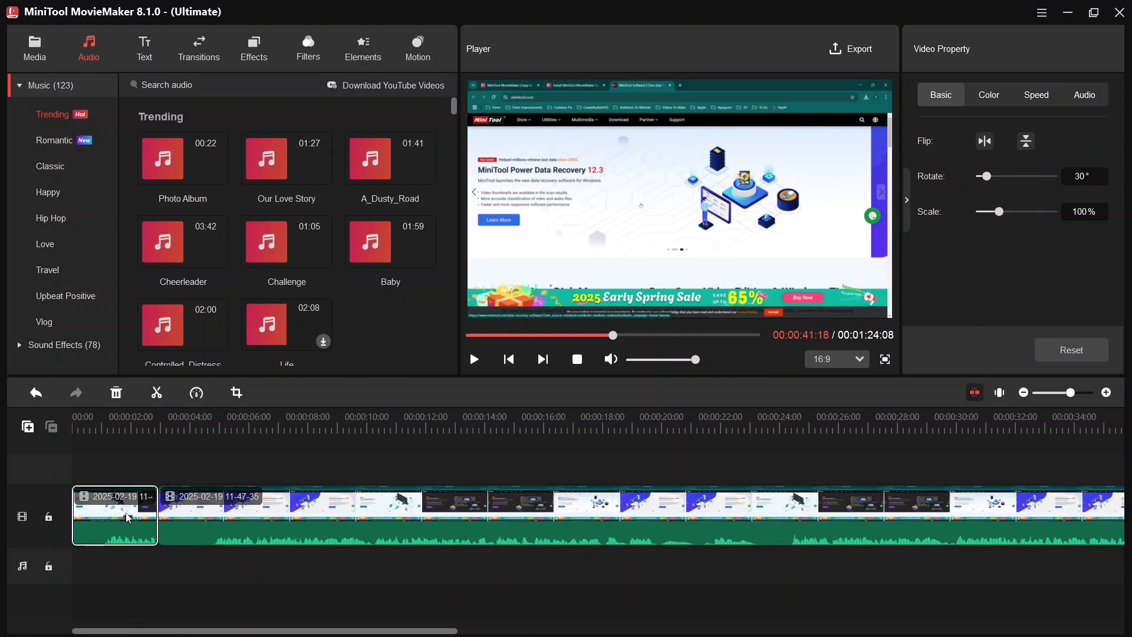
right_click(116, 530)
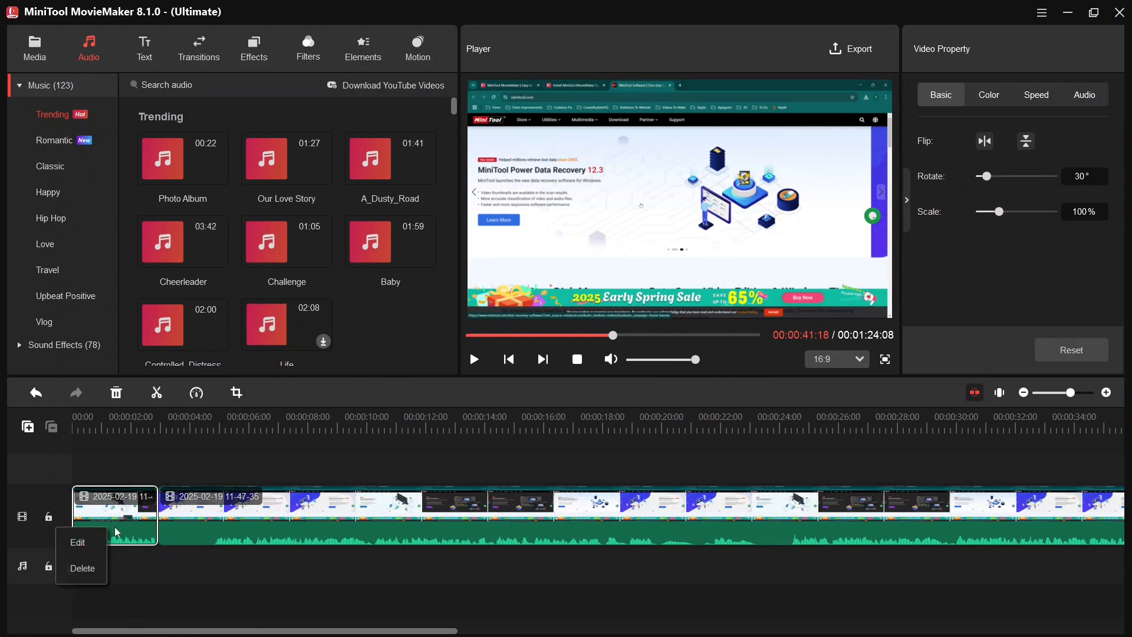
click(75, 546)
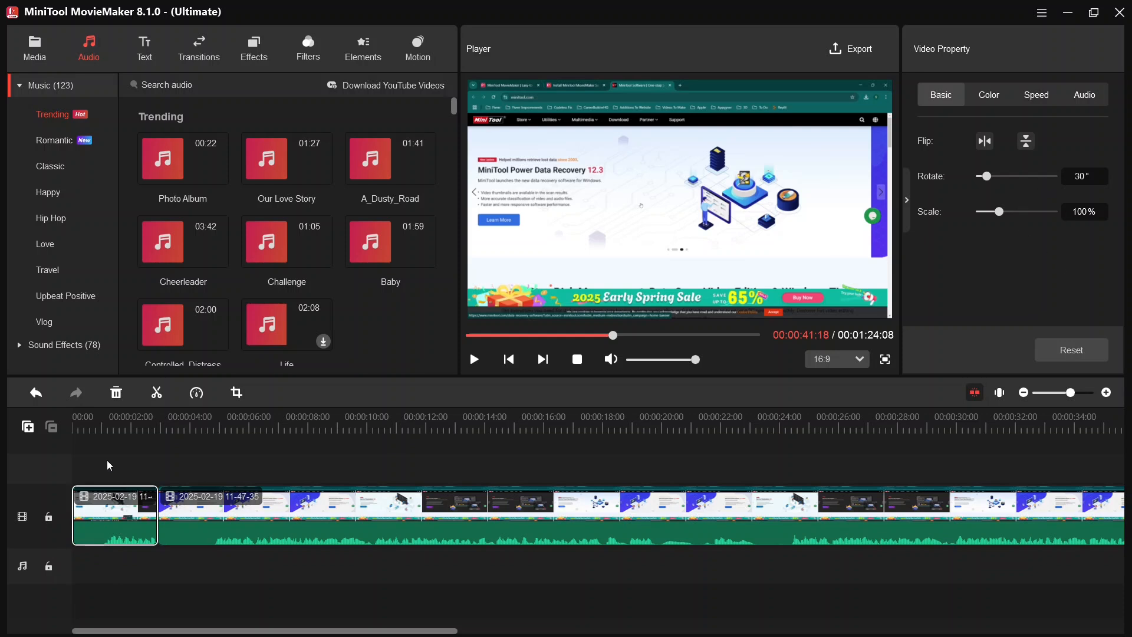
- Lock and unlock the music track, and do the same with the video track
click(52, 564)
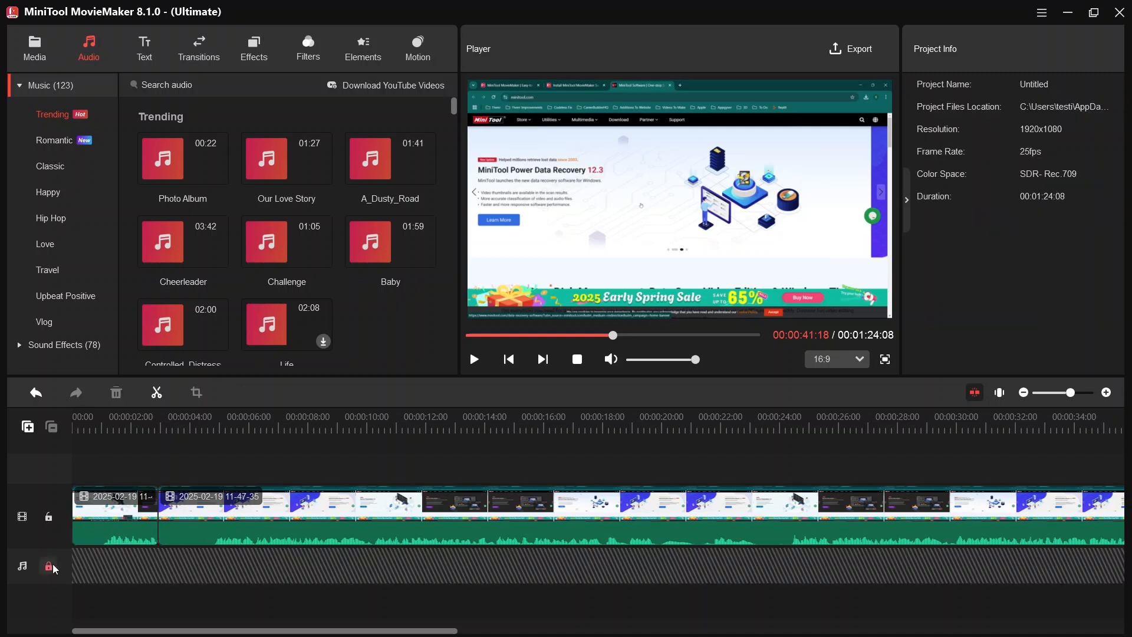
click(52, 564)
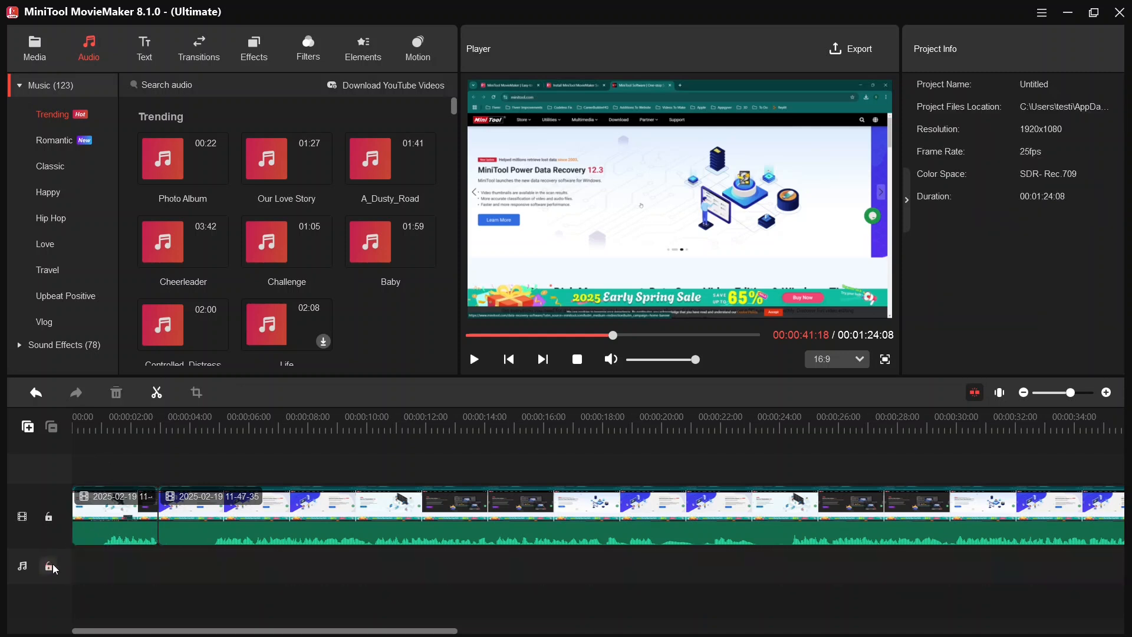
click(50, 517)
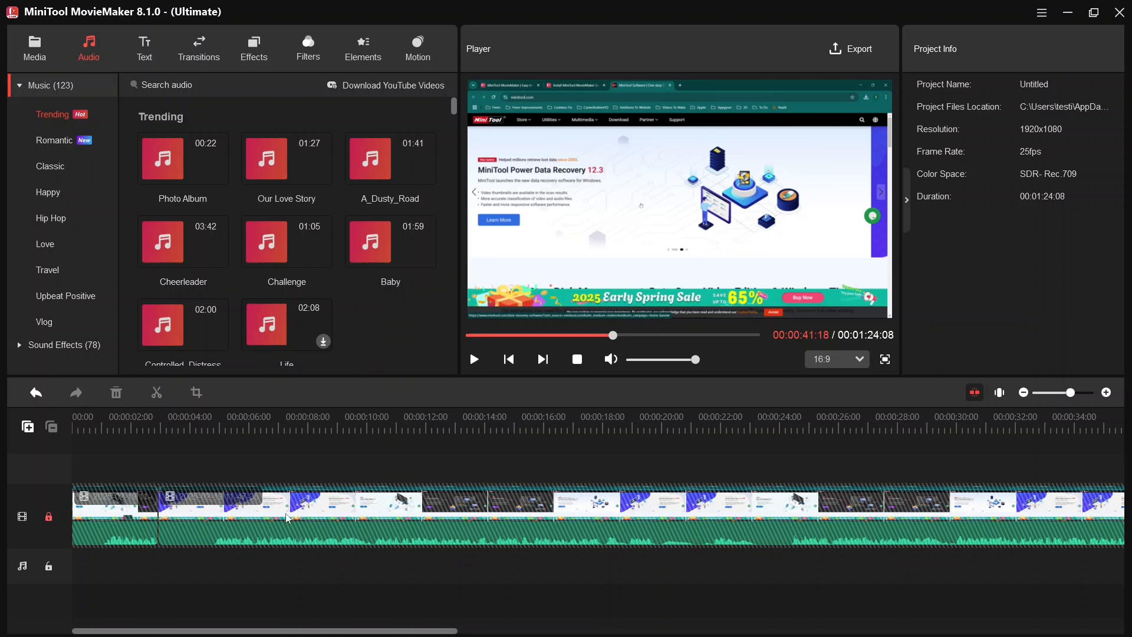
click(48, 516)
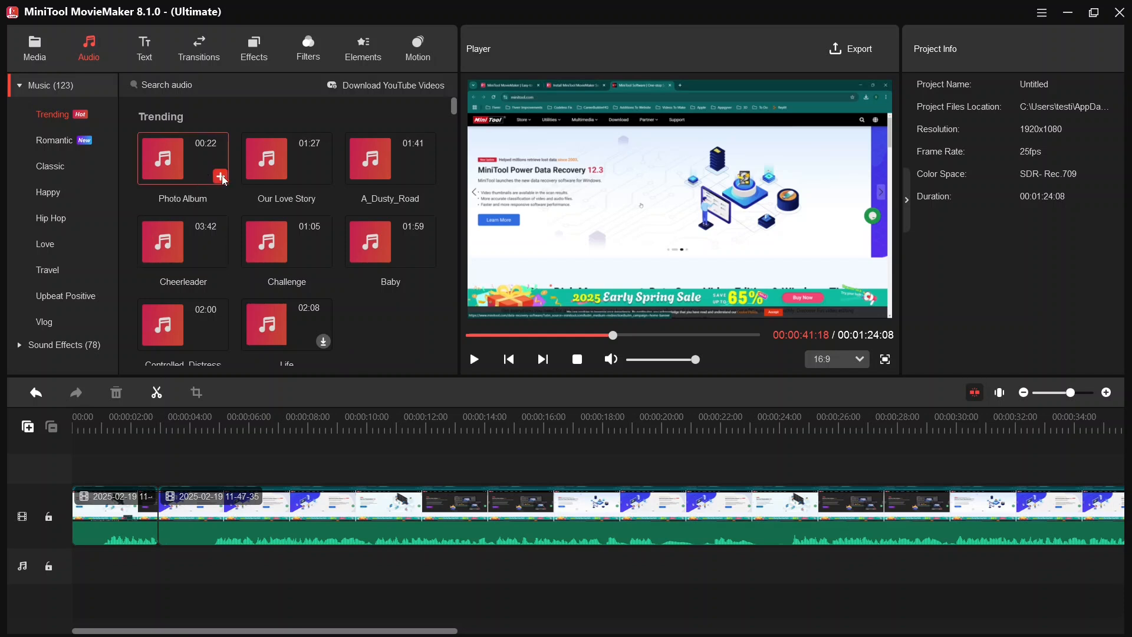
- Add the Photo Album music to the timeline at the playhead and browse the other music categories
click(221, 176)
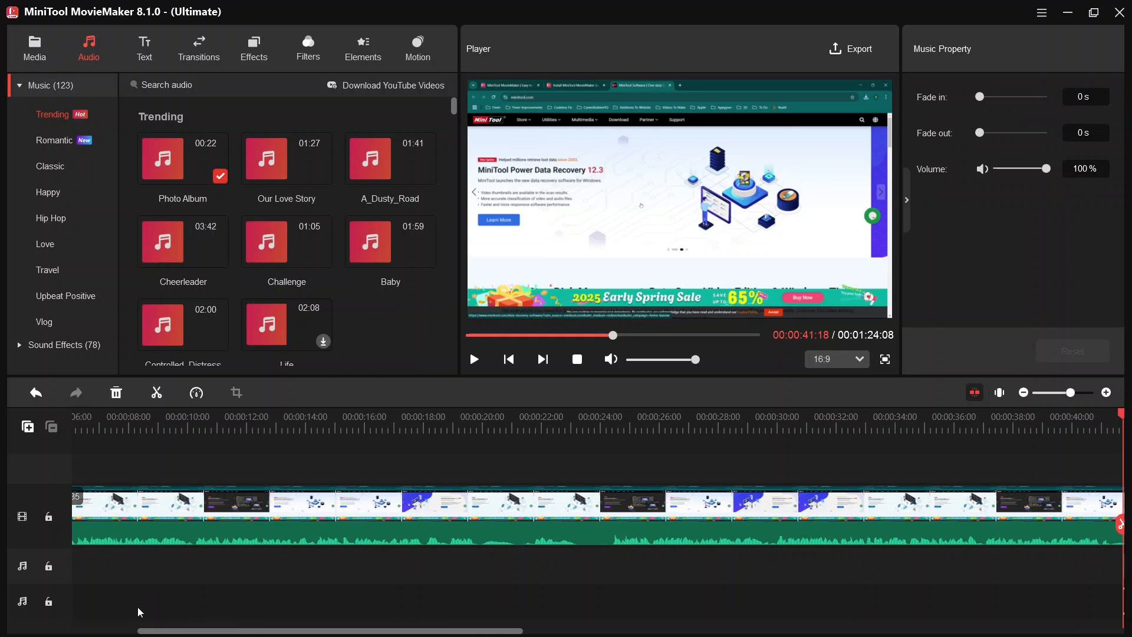
drag(155, 633, 16, 630)
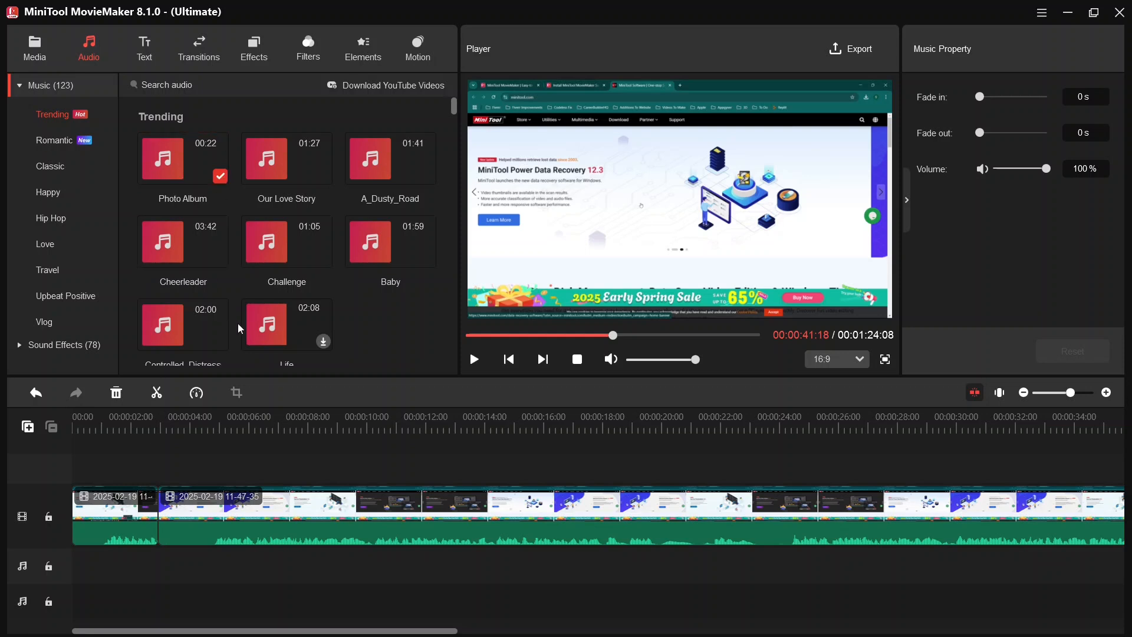
scroll(341, 302, down, 5)
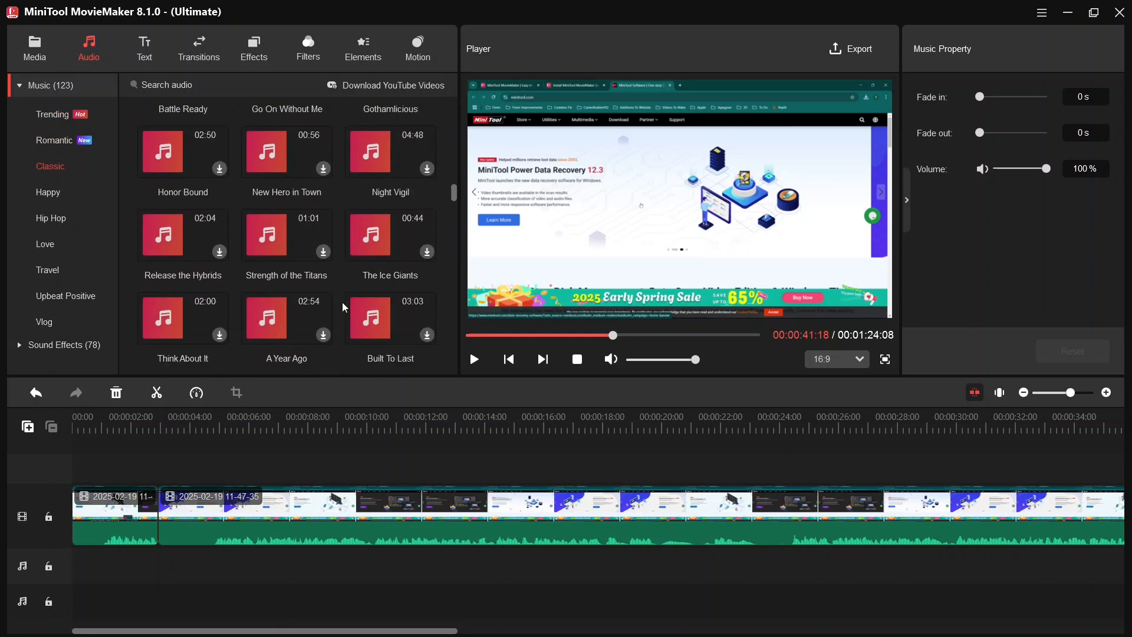
scroll(343, 306, down, 10)
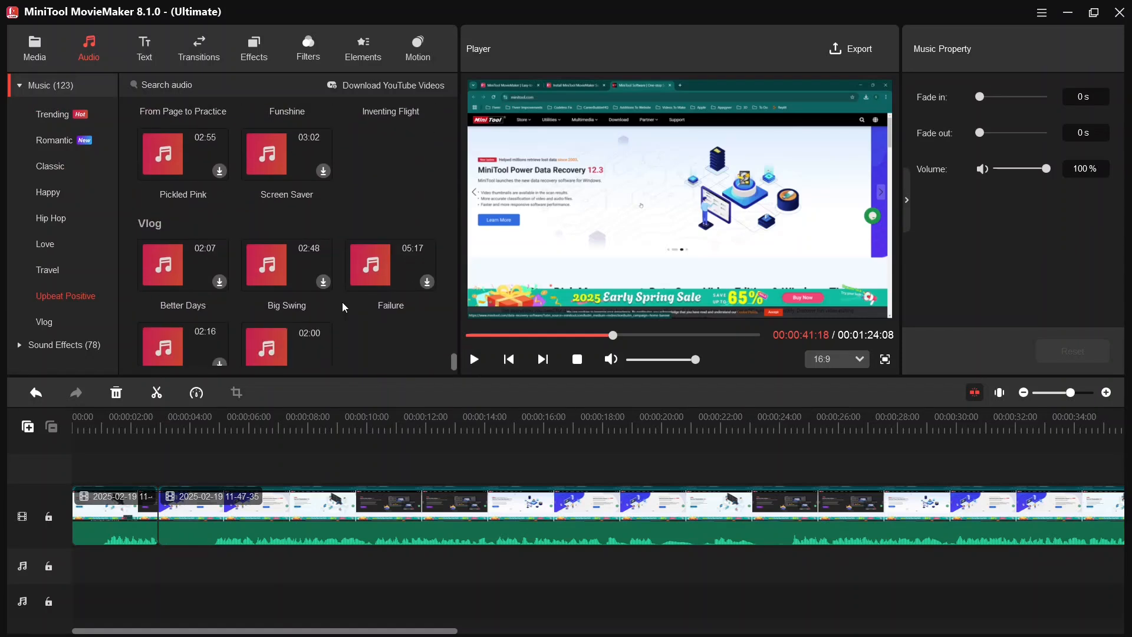
scroll(343, 304, up, 15)
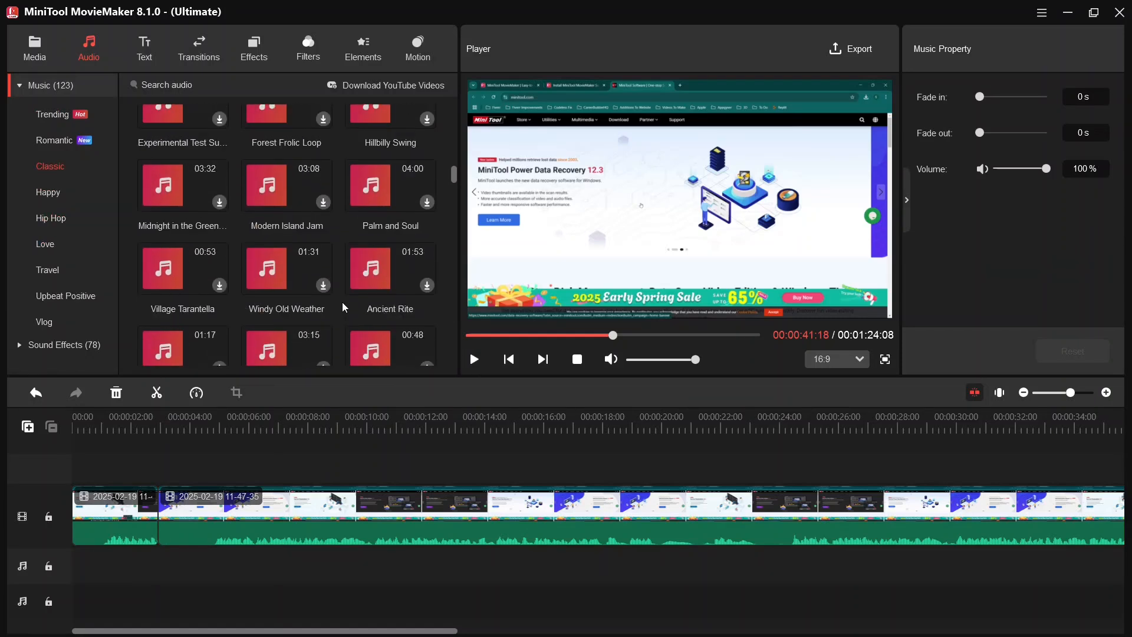
- Place another copy of Photo Album near the start of the second video clip and move it to the second music track at about 00:00:02:16
drag(168, 161, 161, 465)
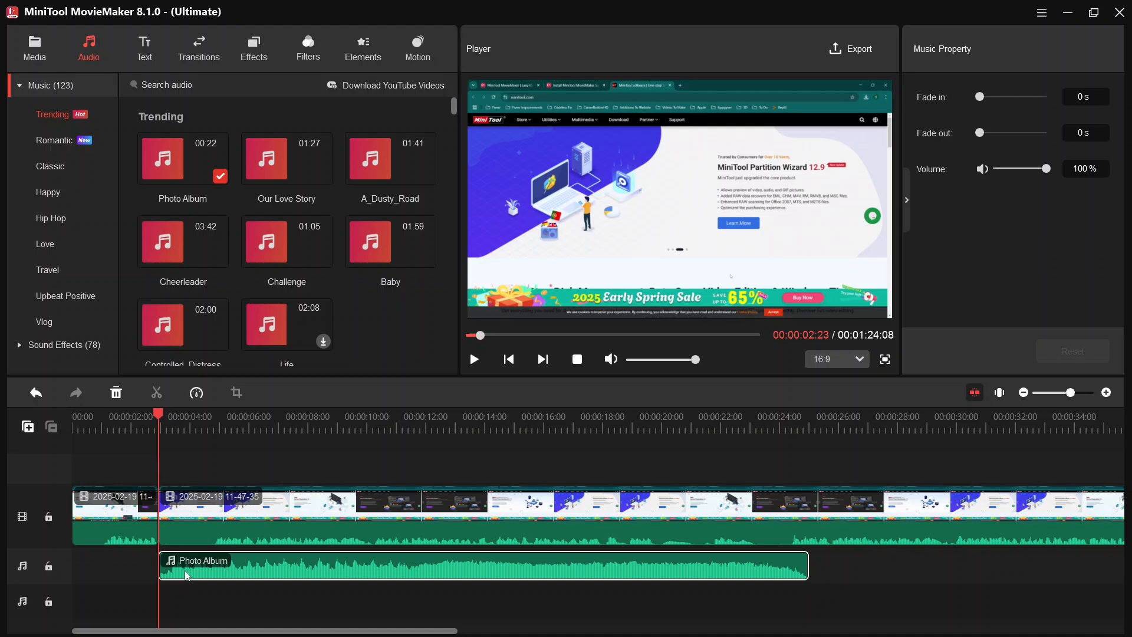
drag(450, 568, 450, 536)
drag(511, 567, 500, 596)
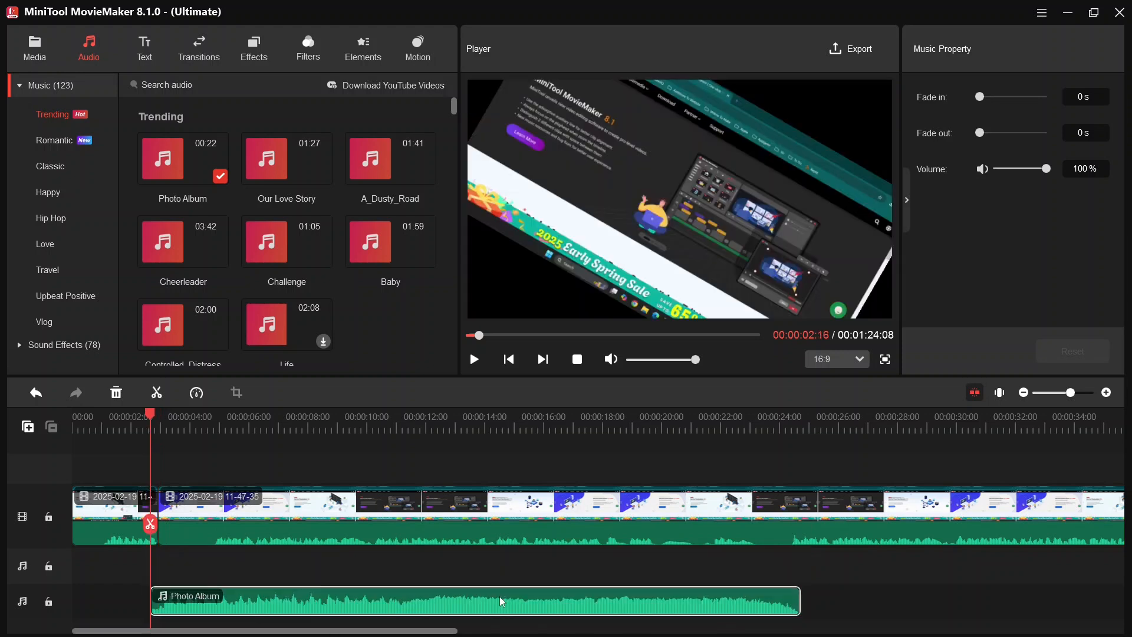
- Set the second video clip's volume to 0% and play a few seconds of the timeline to check the sound
click(231, 537)
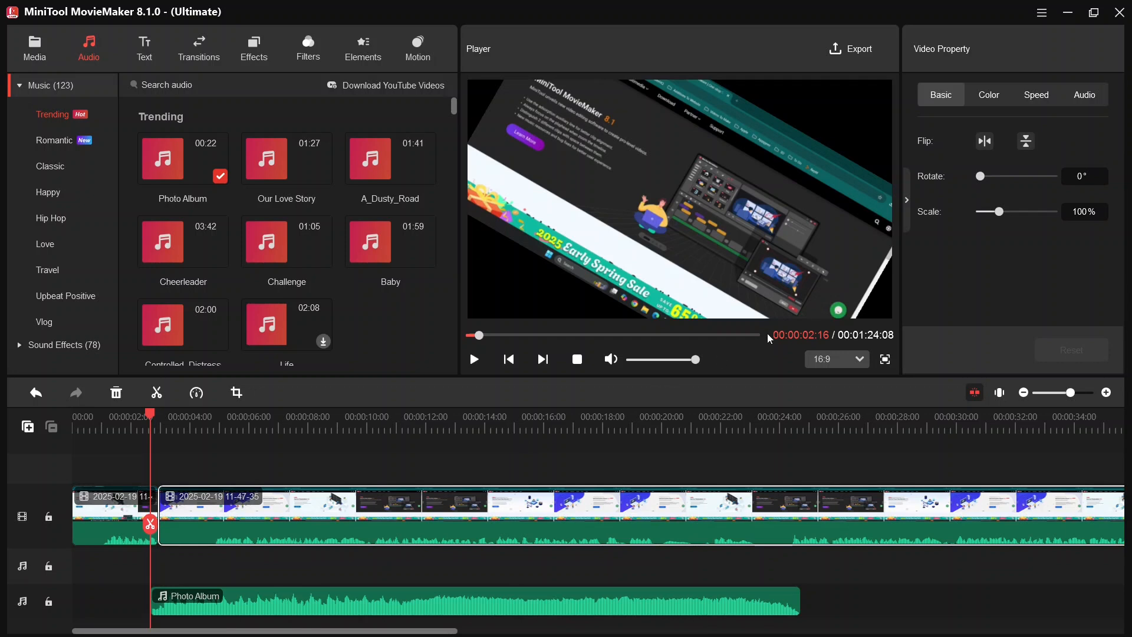
click(1087, 101)
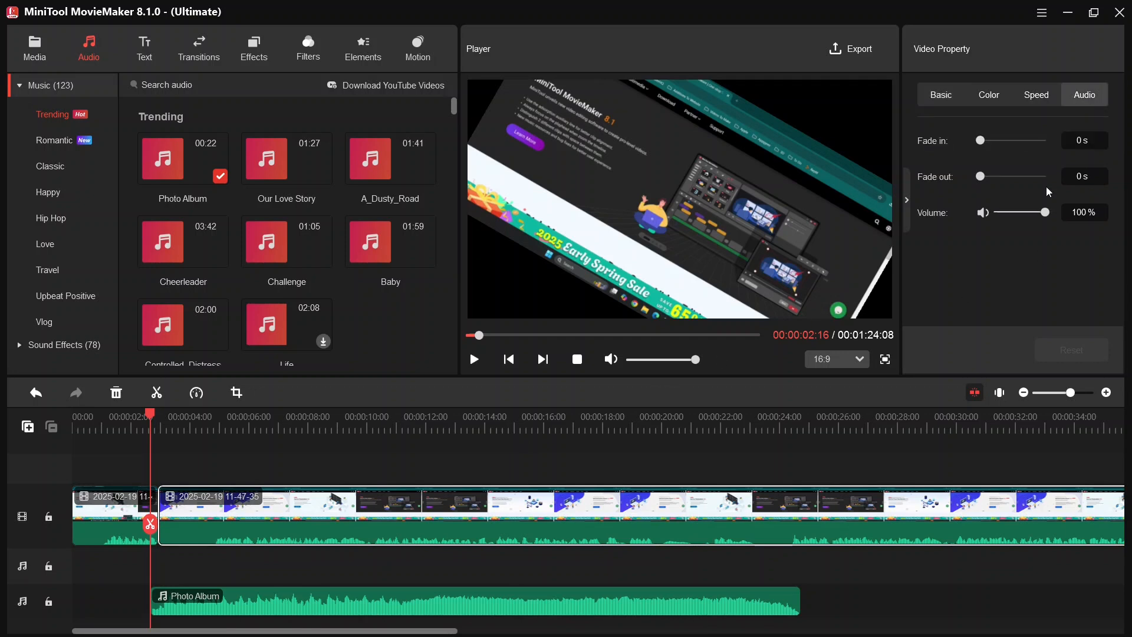
drag(1045, 213, 987, 213)
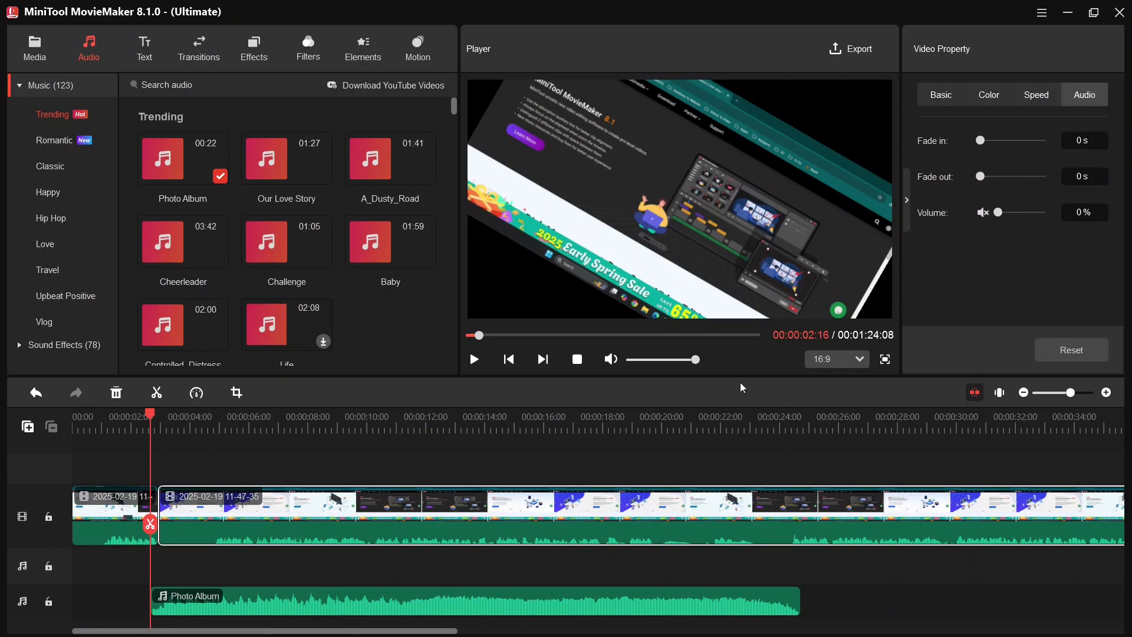
click(475, 361)
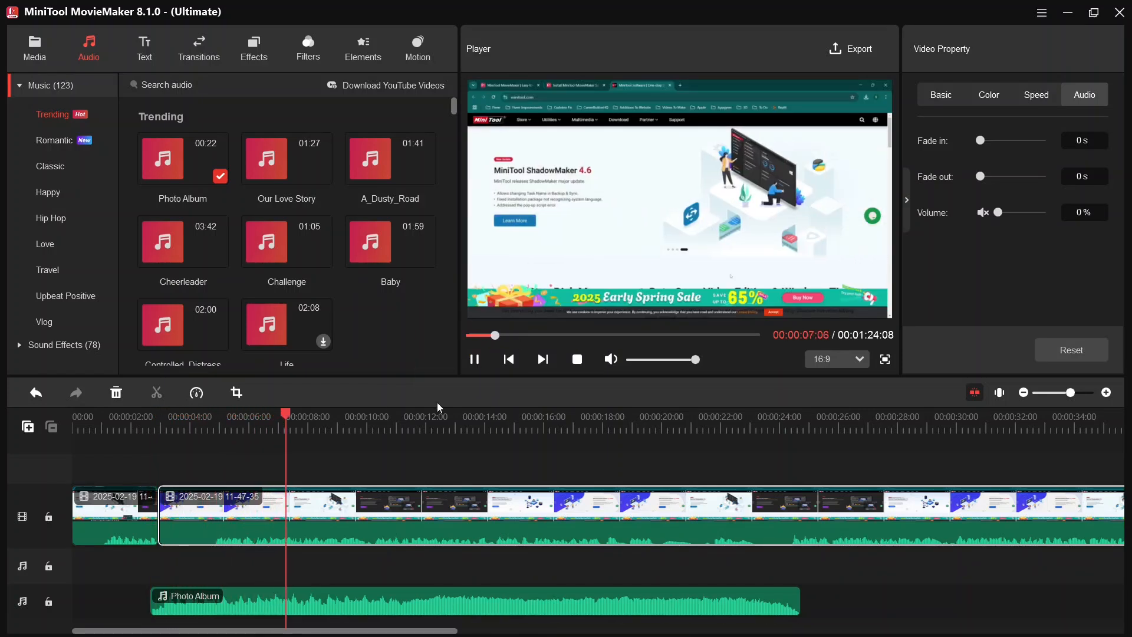
key(space)
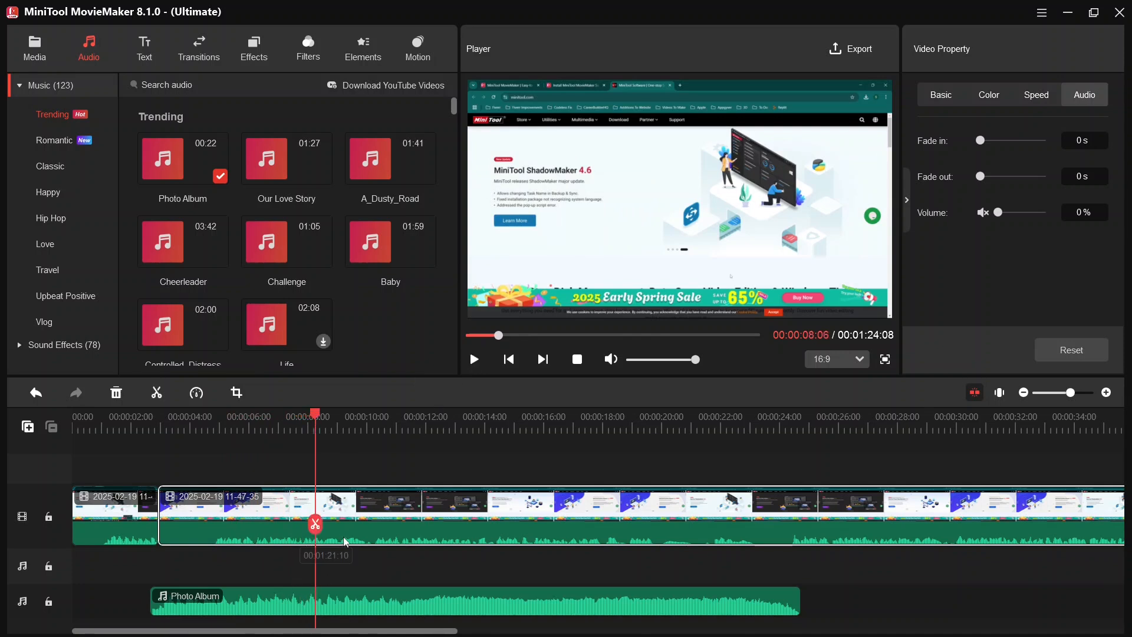
- Lower the volume of the Photo Album clip near the timeline start to 15% and preview the result briefly
click(413, 596)
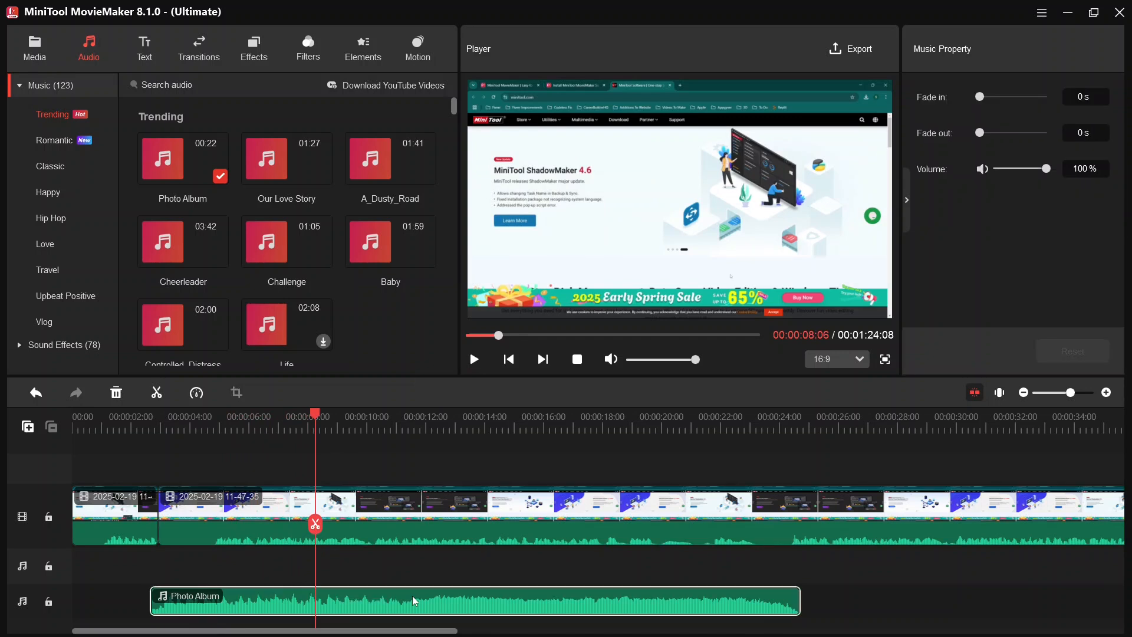
click(1019, 171)
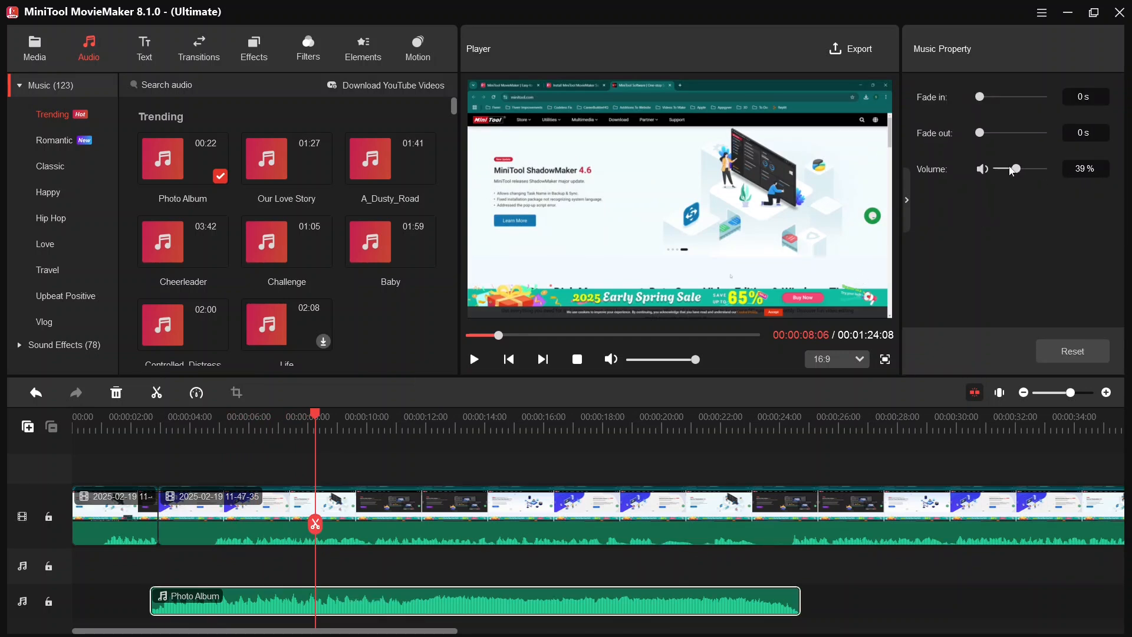
drag(1012, 171, 1000, 171)
click(473, 362)
click(474, 363)
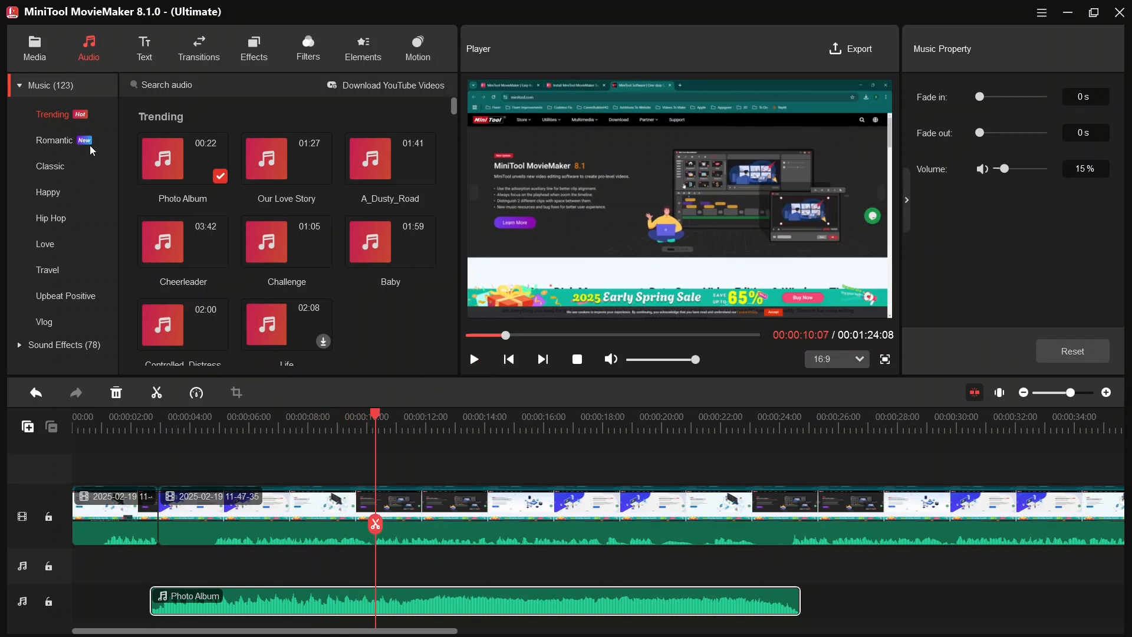
- Browse the Credits and Title text templates, add Title11 to the end of the video track and preview its animation
click(148, 49)
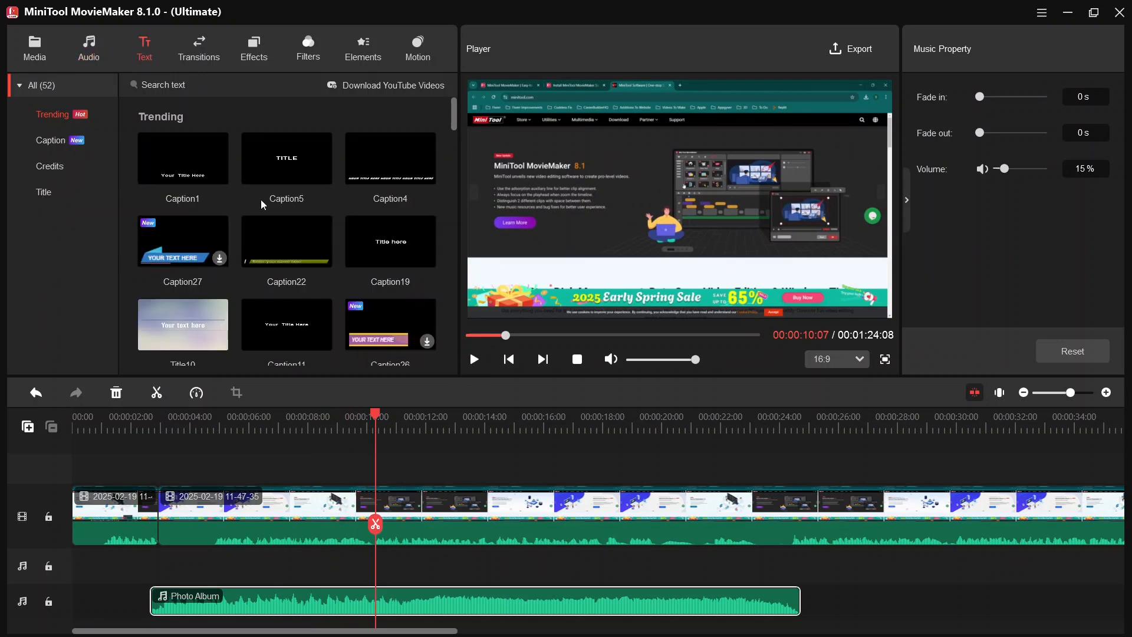
click(52, 166)
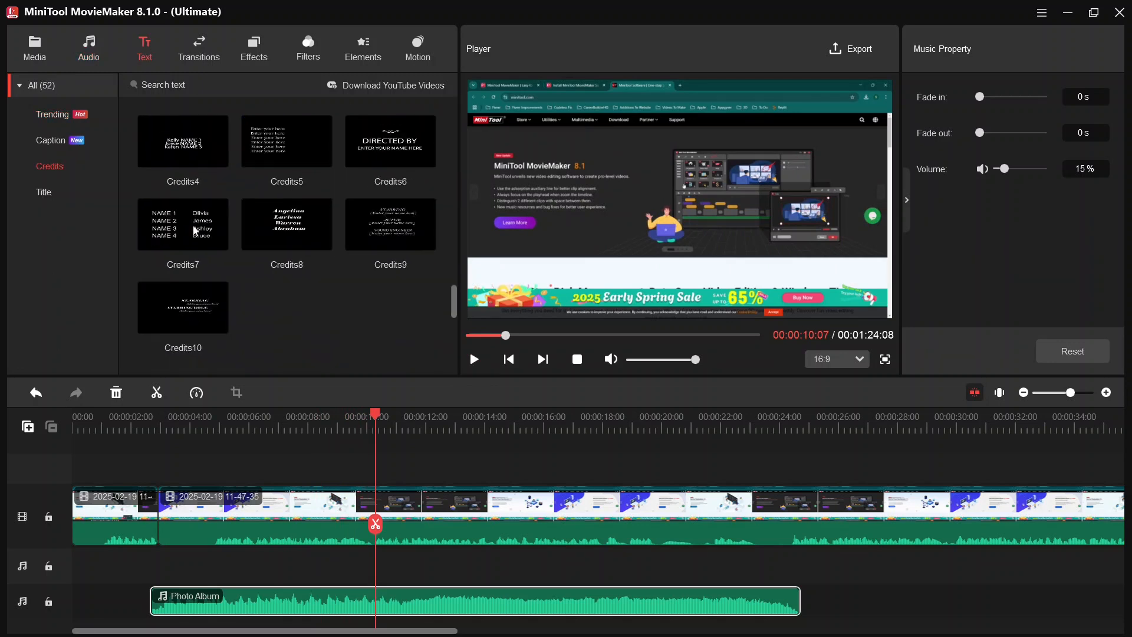
click(46, 193)
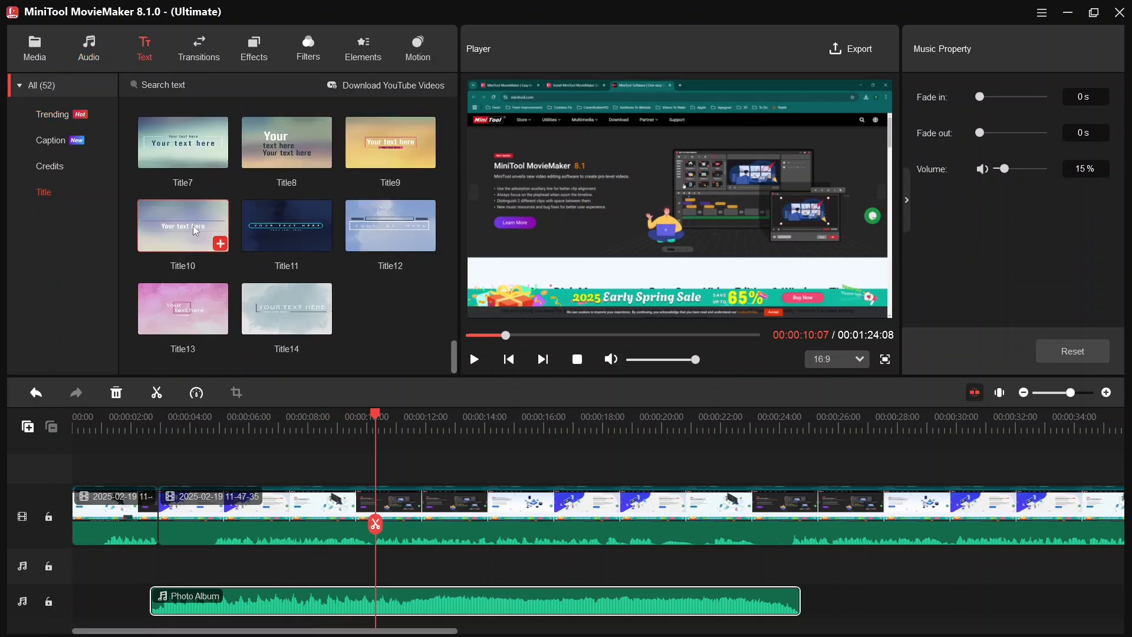
click(328, 247)
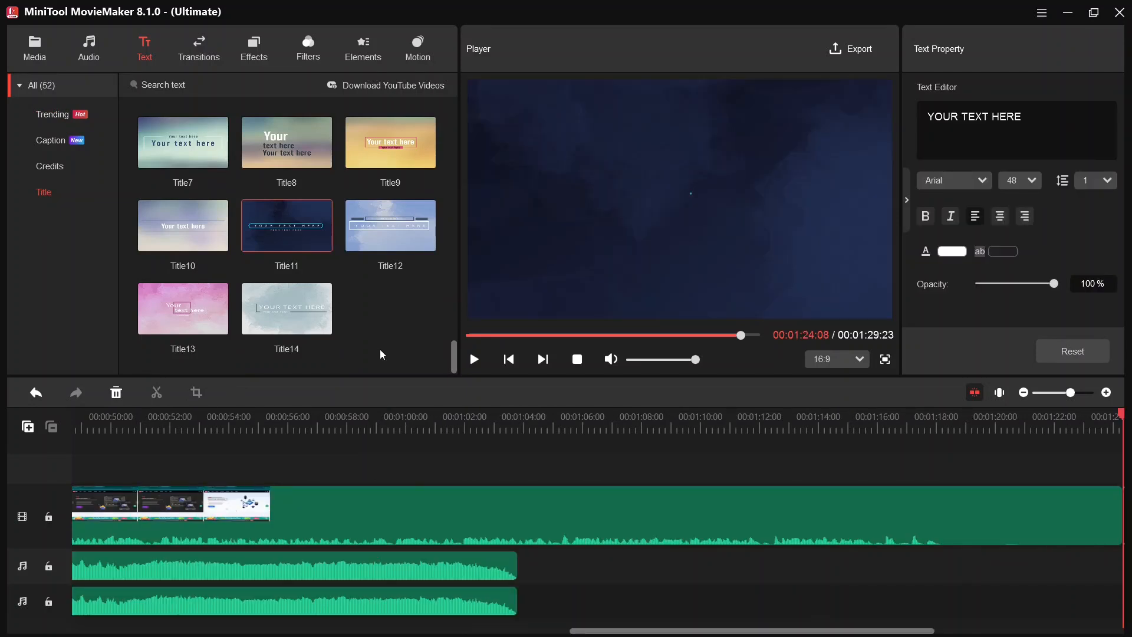
click(474, 359)
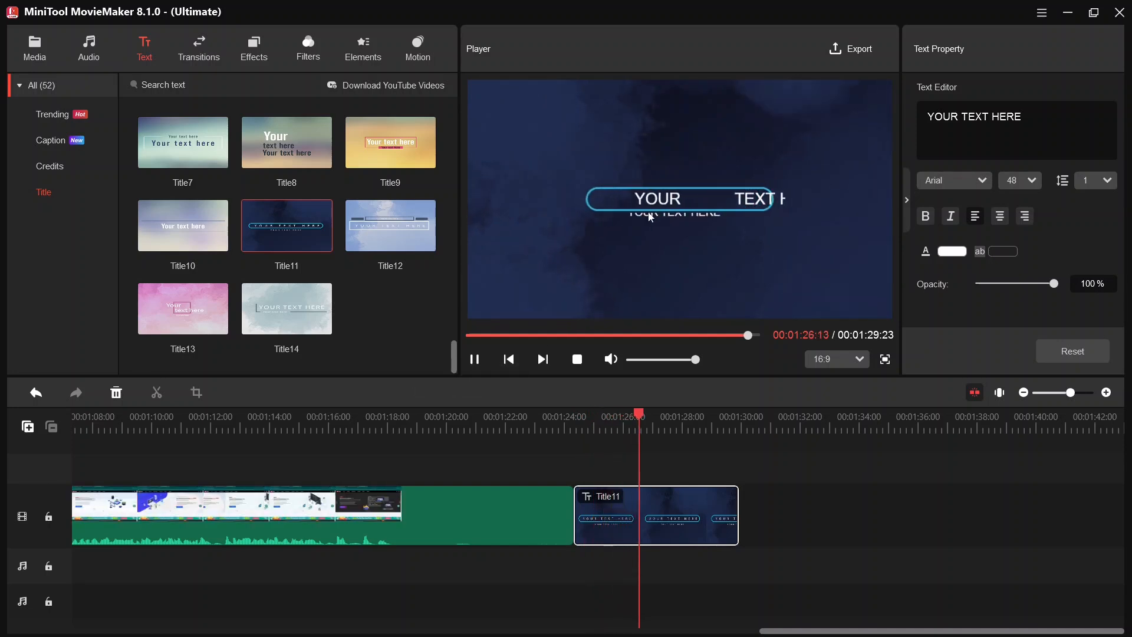
click(477, 363)
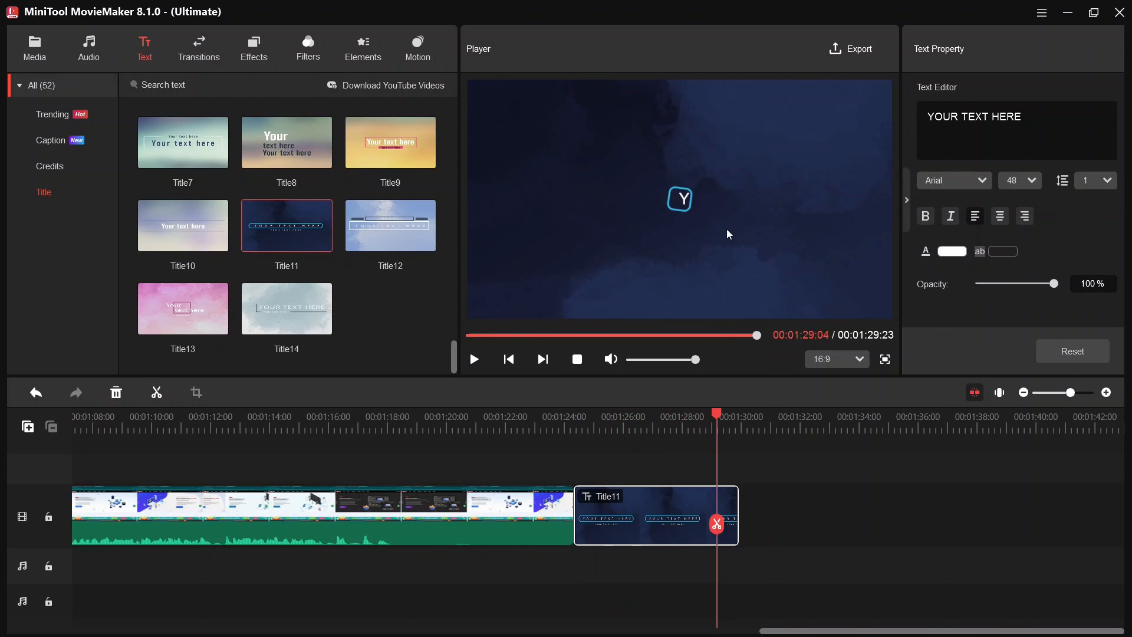
- Replace Title11's first text line with "Hello!!!!!!!!!!!!!" and play the title clip from about 00:00:23 to preview it
click(1042, 134)
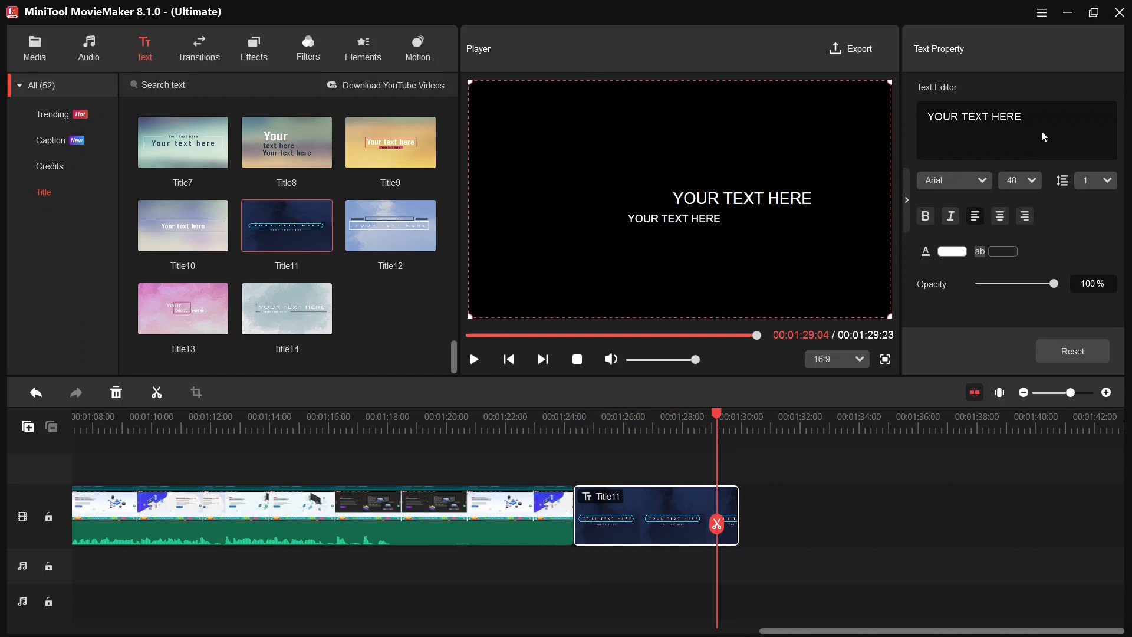
key(ctrl+a)
text(Hello!!)
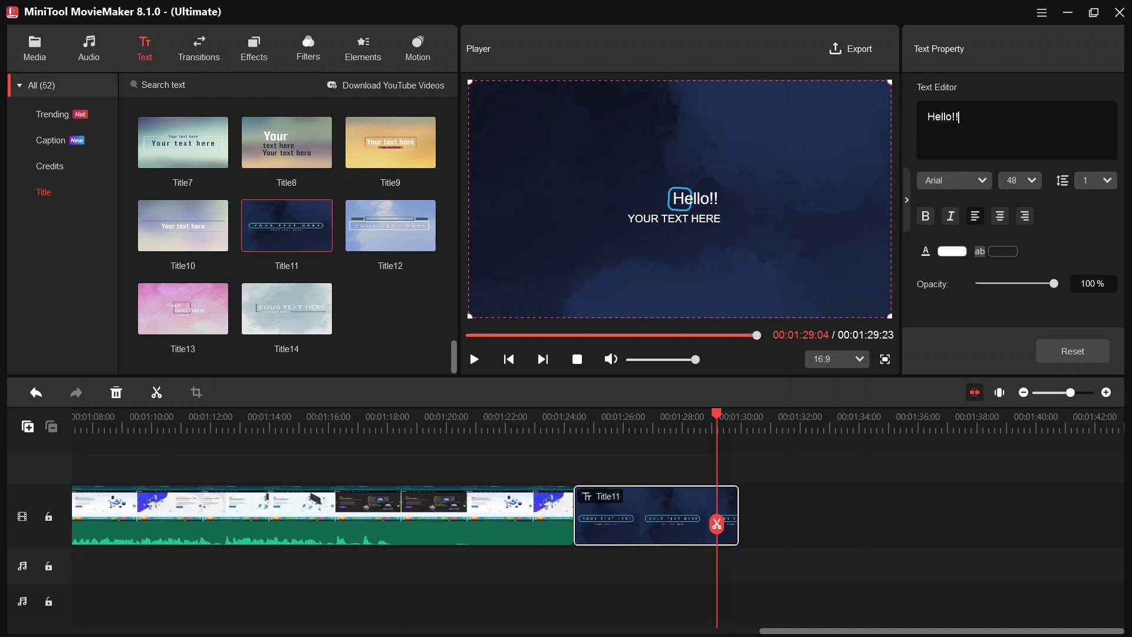
text(!!!!!!!!!!!)
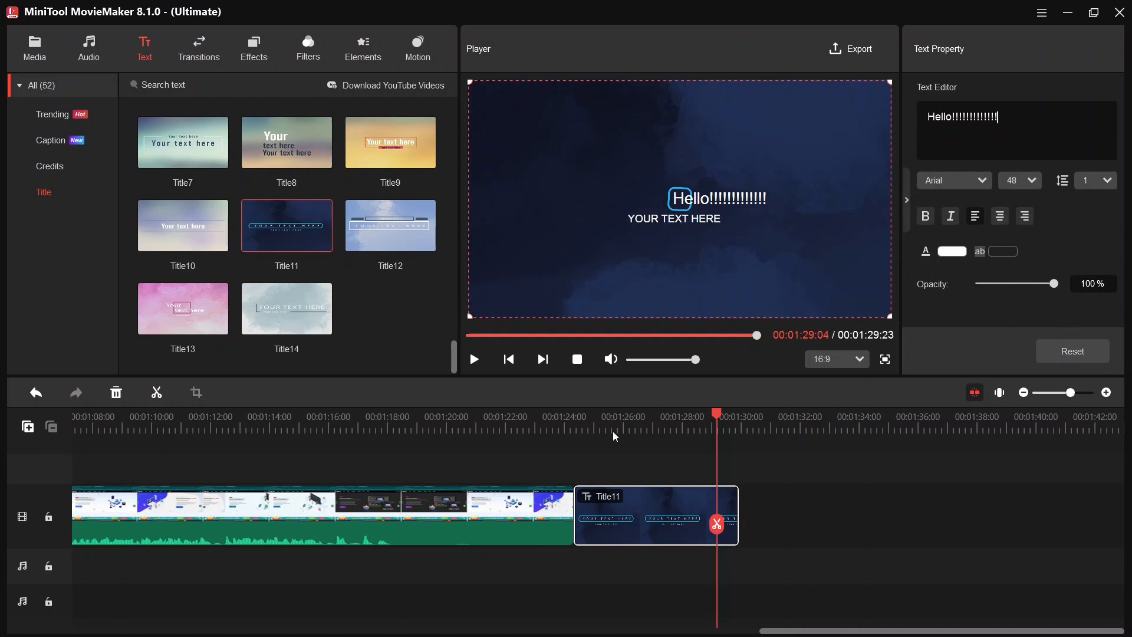
click(536, 431)
click(477, 360)
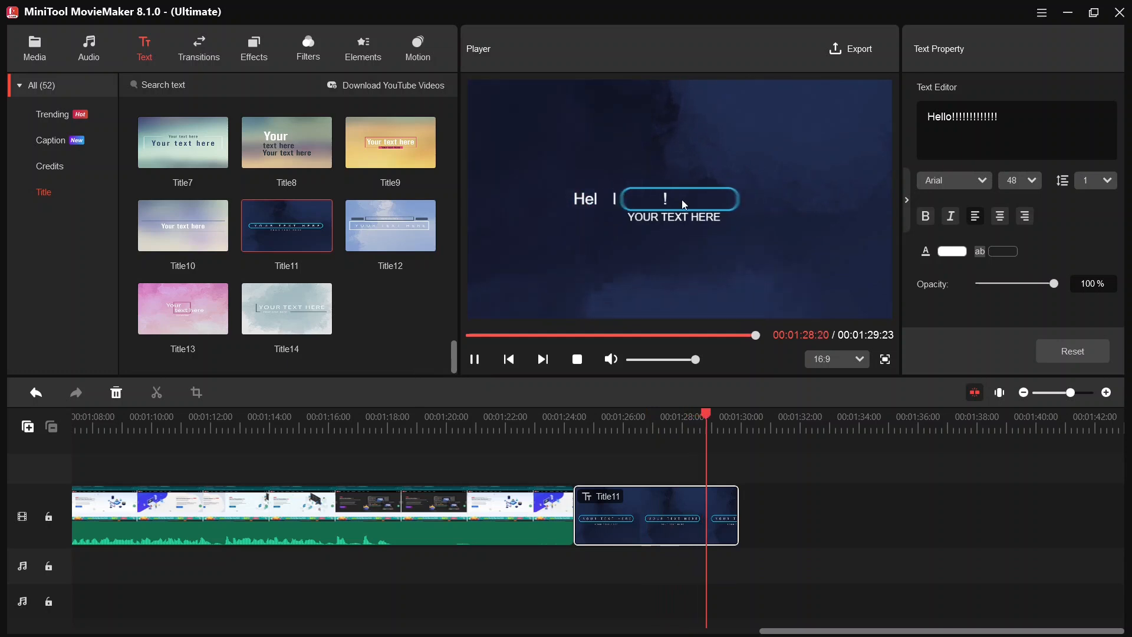
- Delete the long second video clip and move Title11 to the start of the video track, ahead of the remaining clip
click(435, 499)
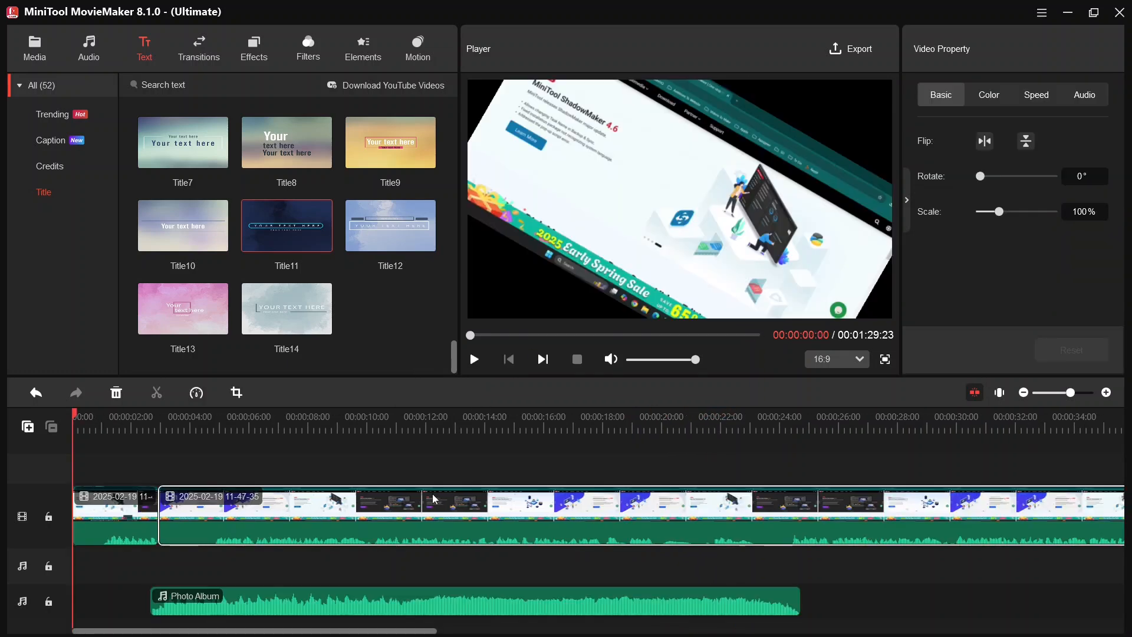
key(Delete)
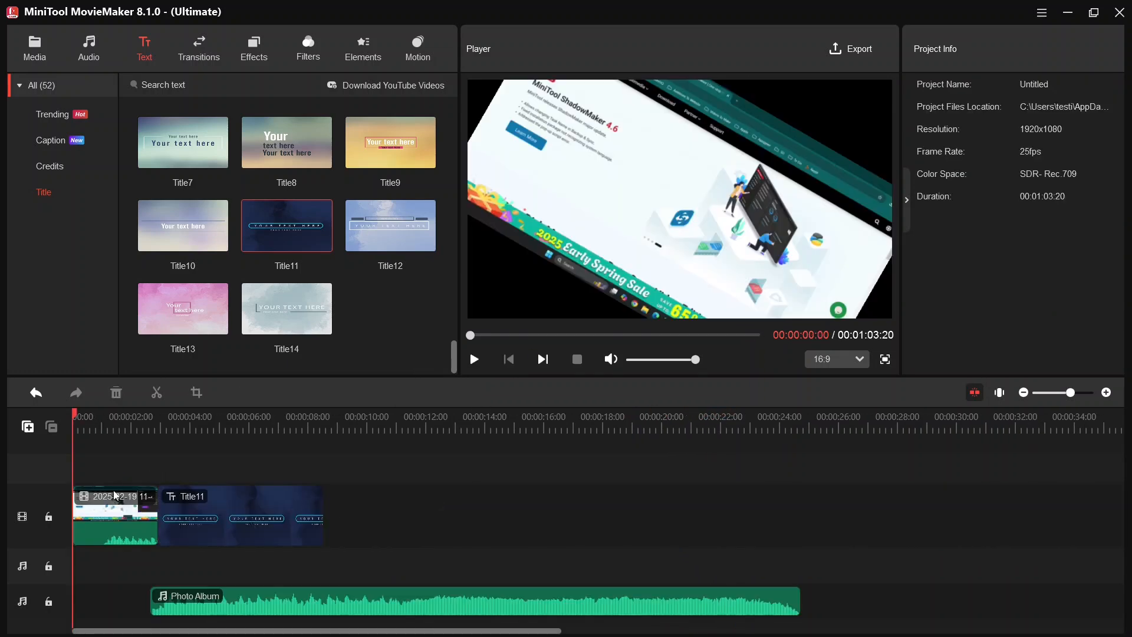
click(107, 530)
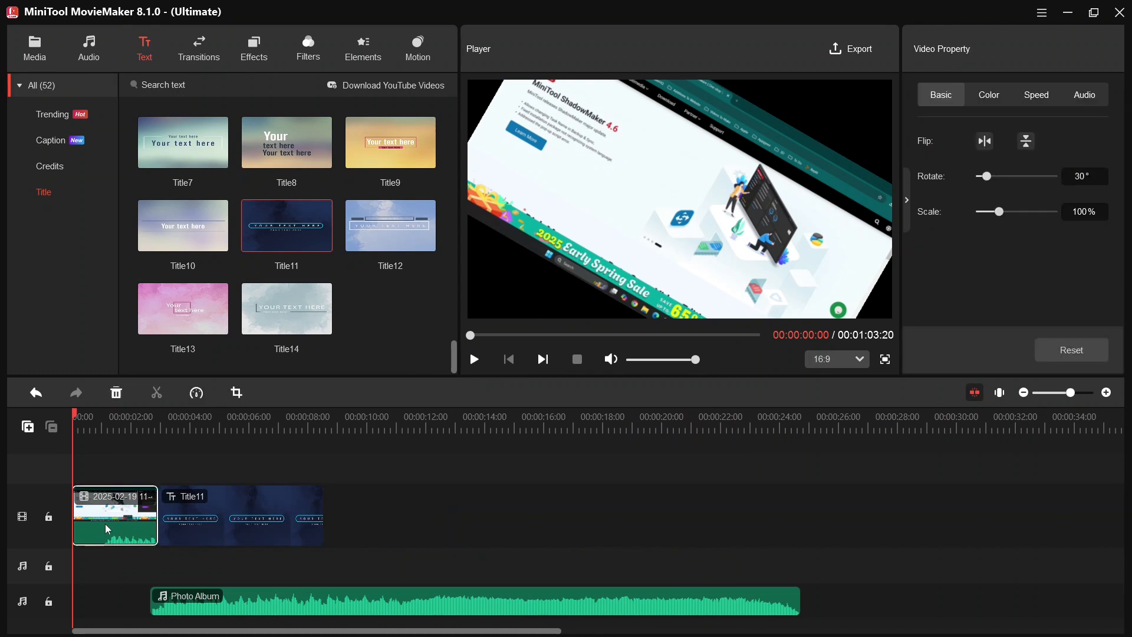
drag(194, 516, 110, 517)
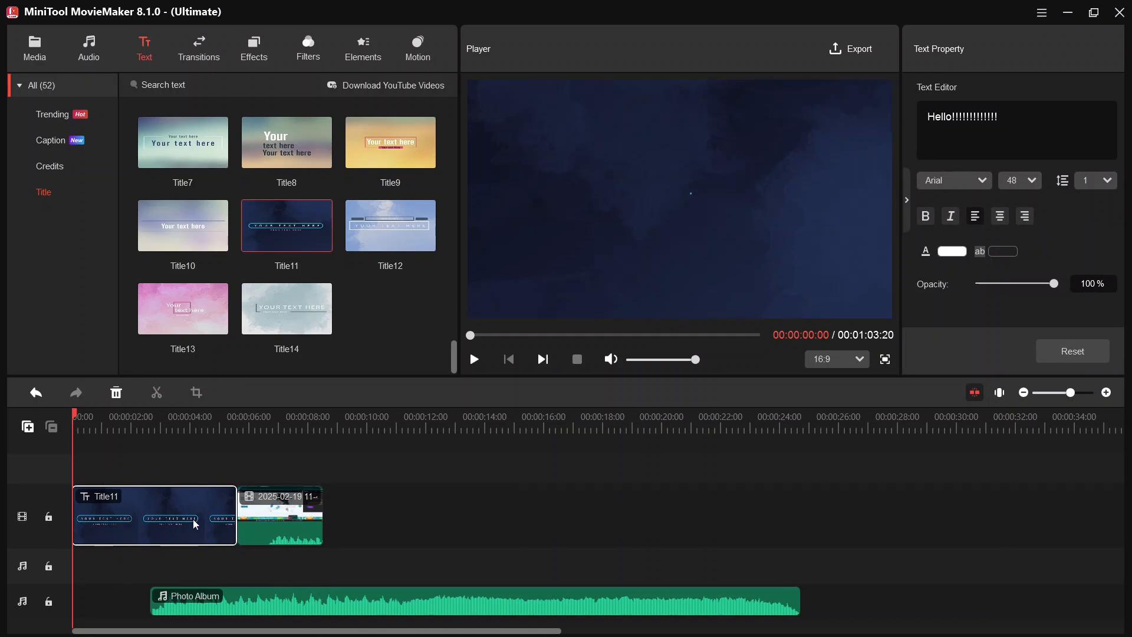
- Set the volume of the short video clip after Title11 to 0%
click(250, 528)
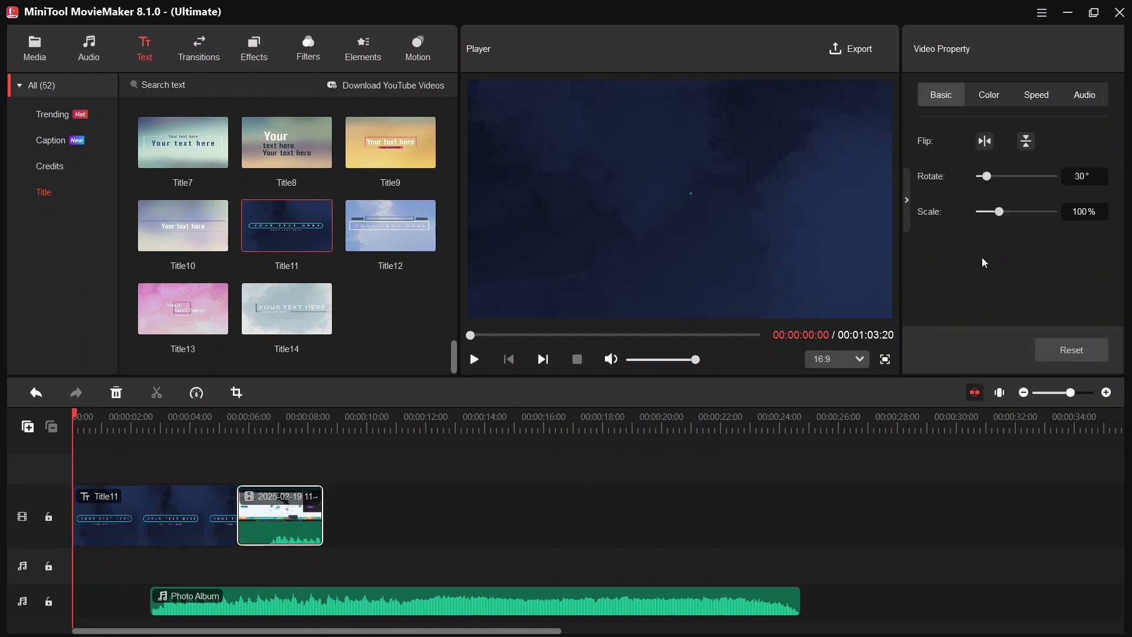
click(1089, 96)
drag(1028, 217, 991, 215)
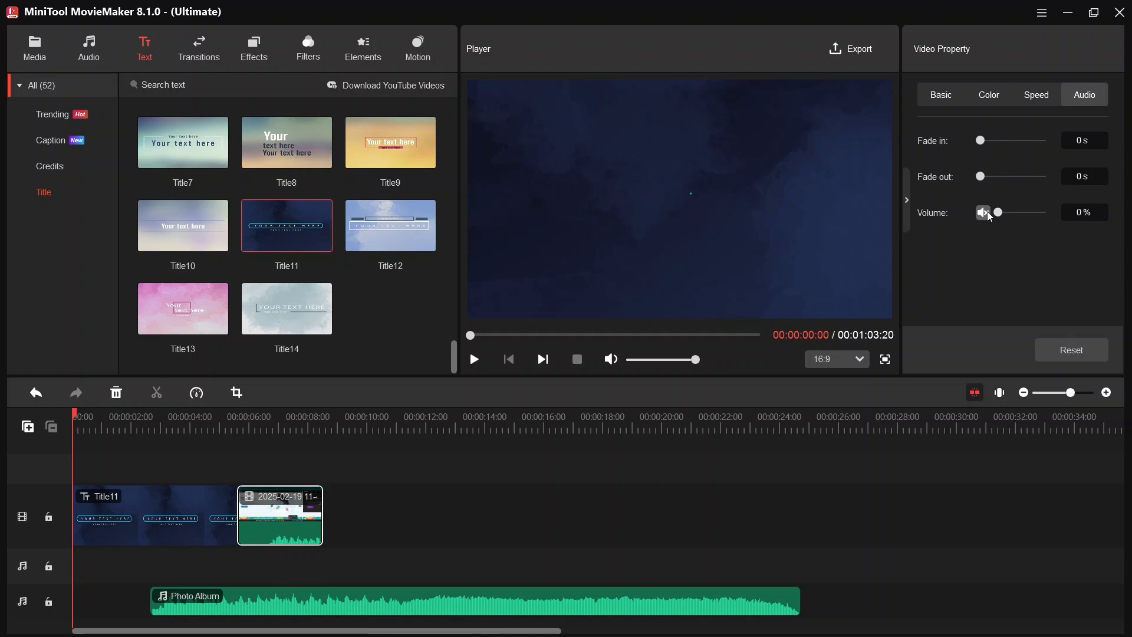
- Browse the transition library and try to add PageCurl at the timeline start
click(197, 48)
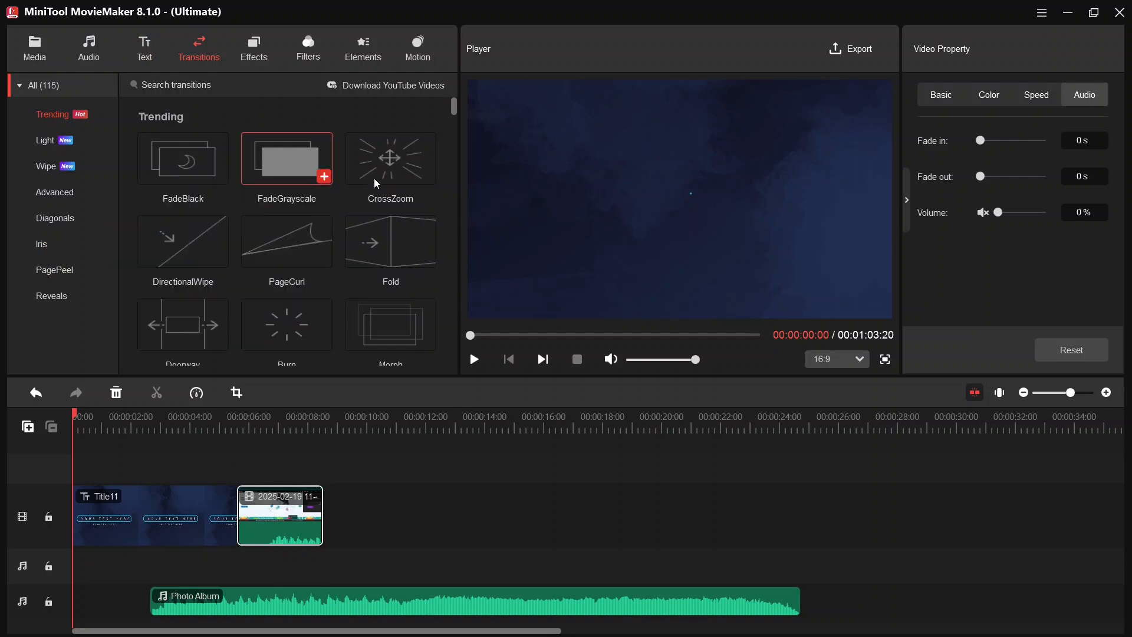
scroll(411, 187, down, 3)
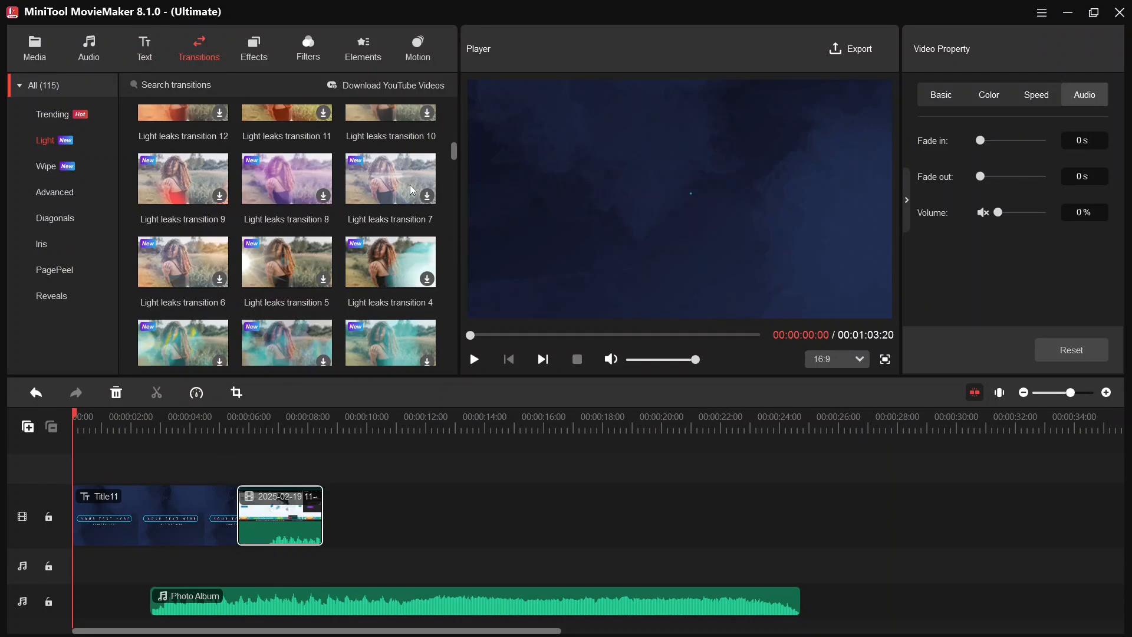
scroll(413, 191, up, 3)
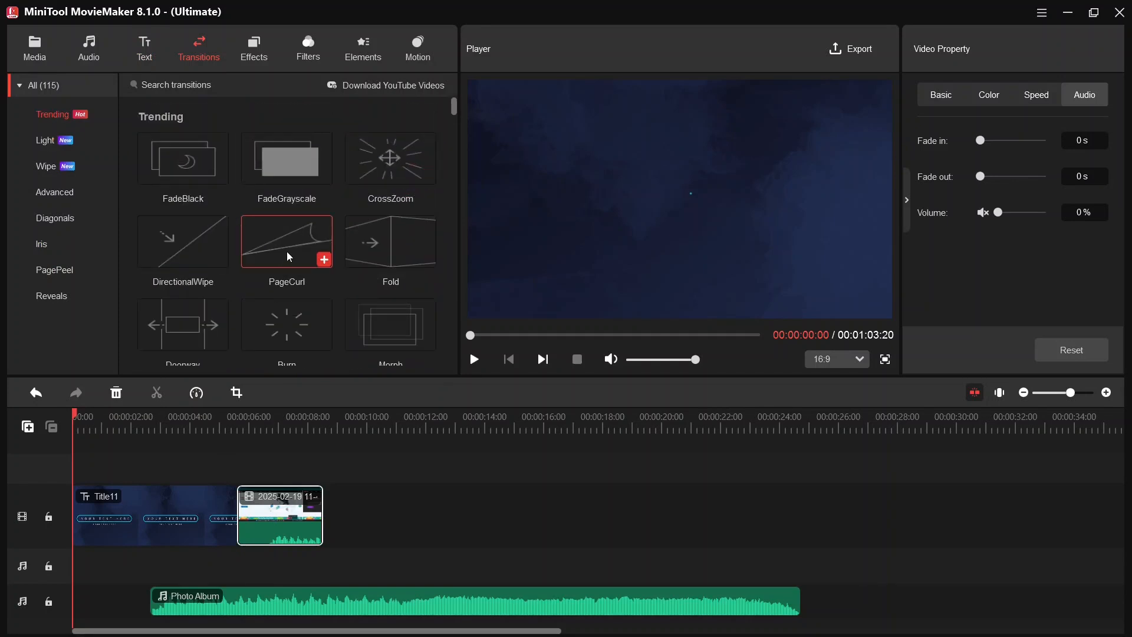
click(323, 260)
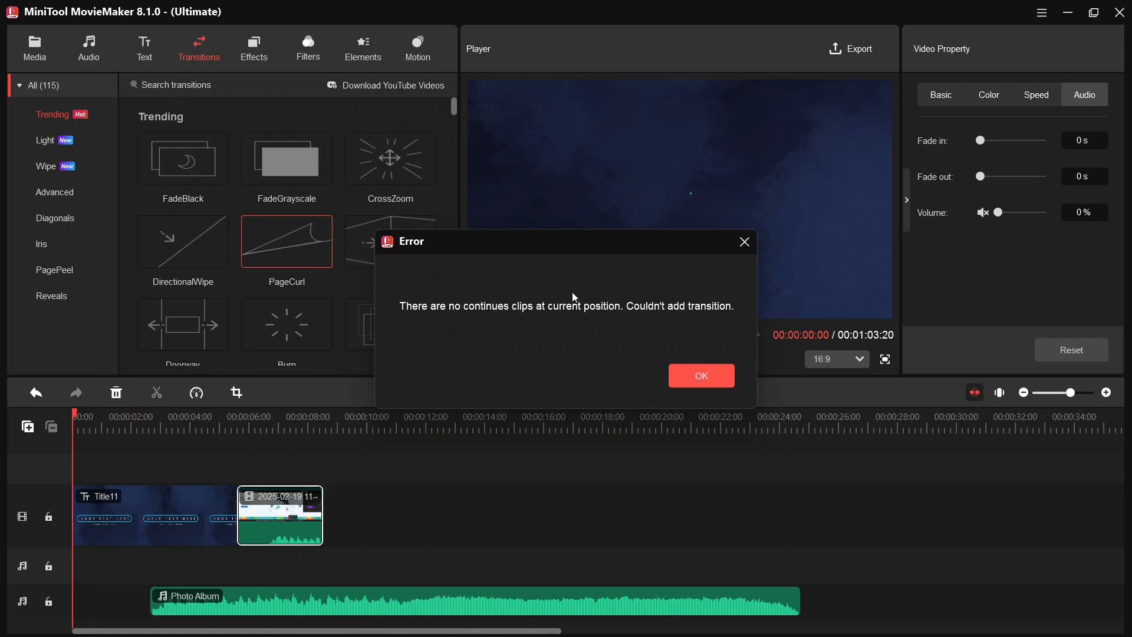
click(705, 376)
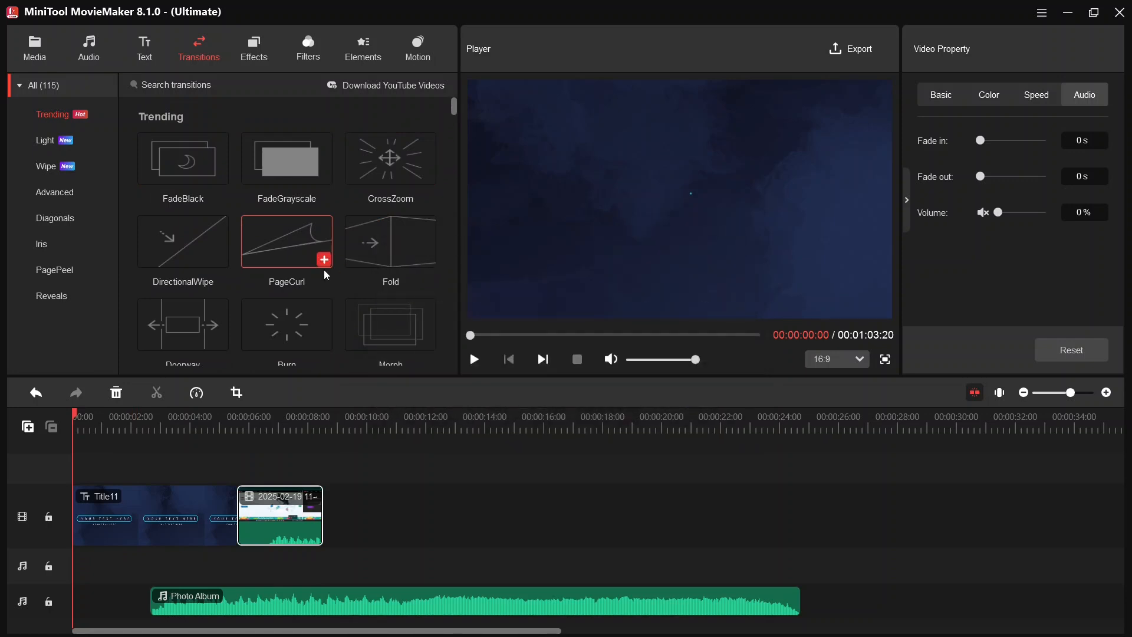
- Try to place PageCurl between Title11 and the video clip, and at the end of that clip
drag(284, 249, 246, 512)
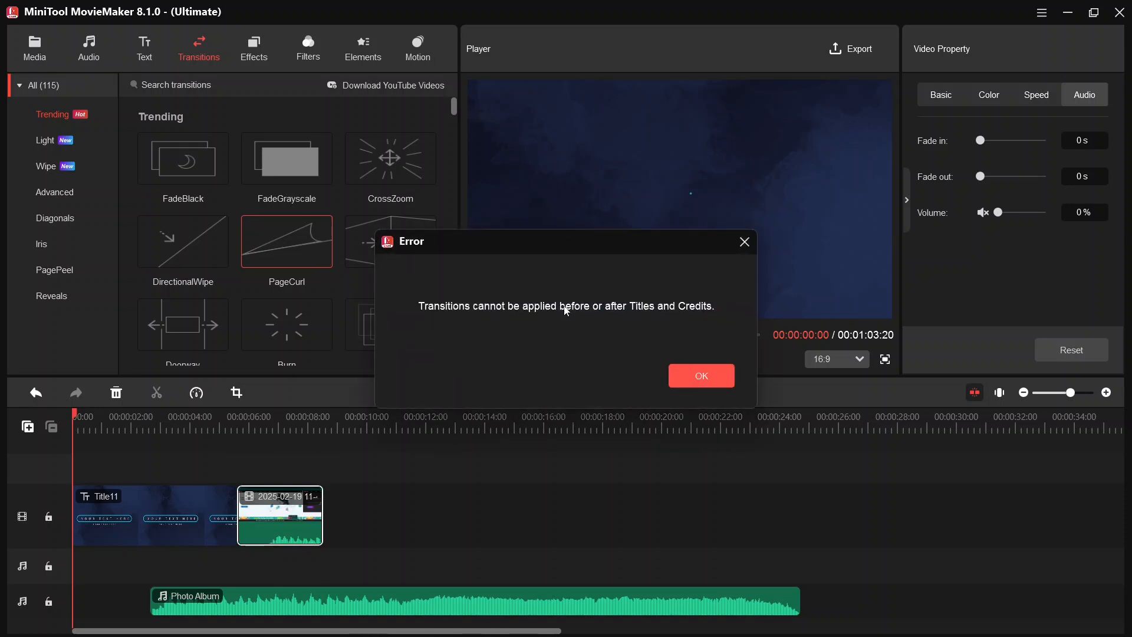
click(714, 376)
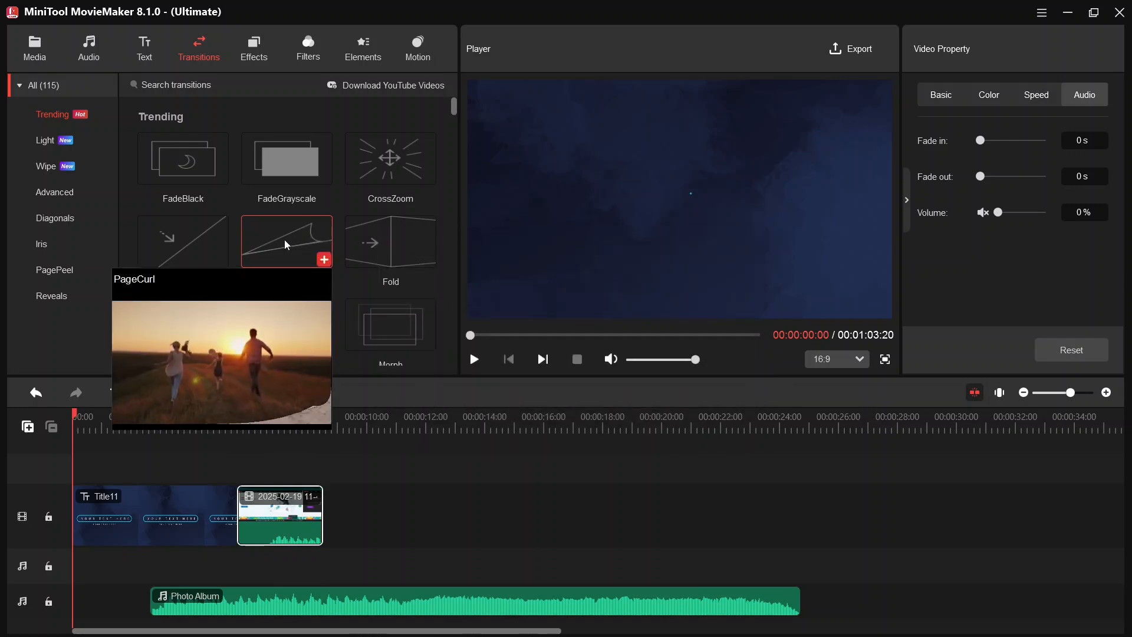
drag(265, 256, 329, 513)
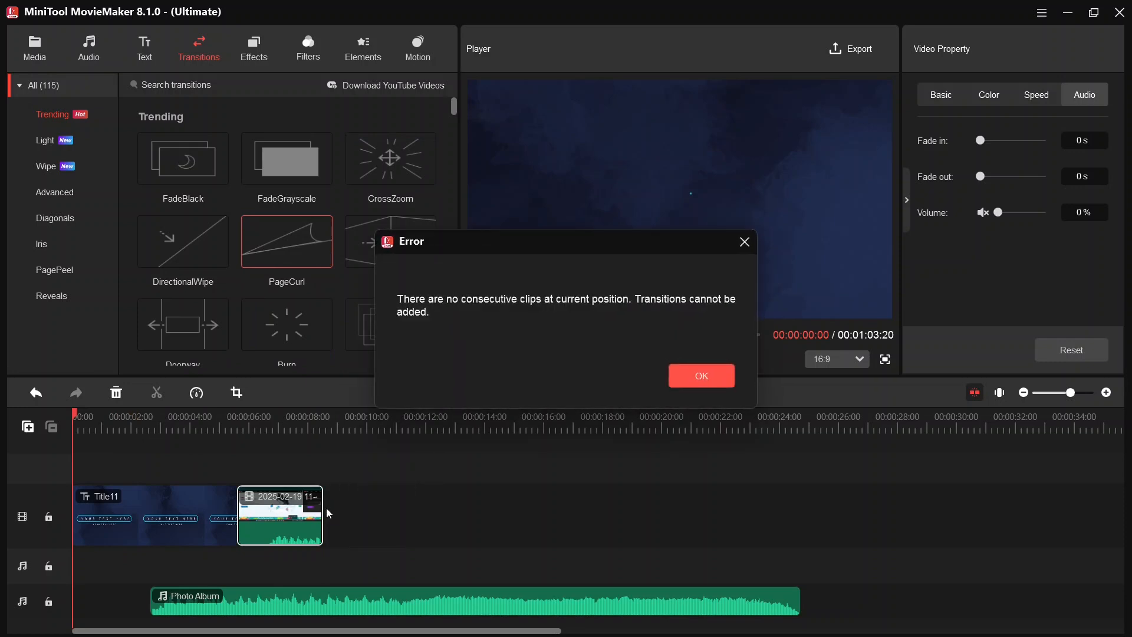
click(680, 384)
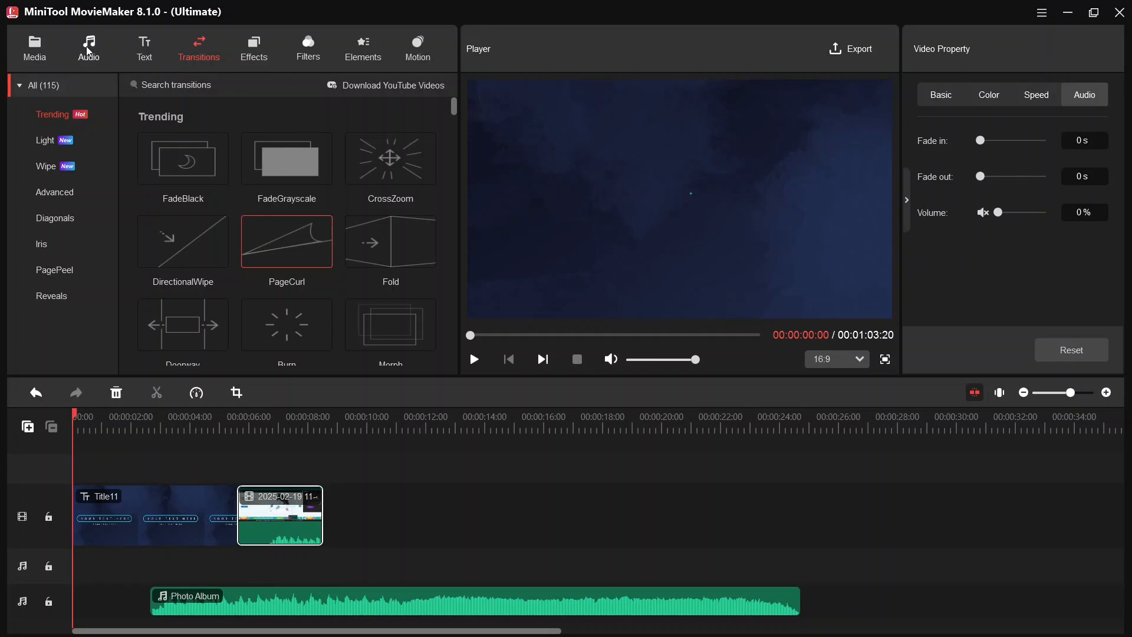
- Append the imported recording to the end of the video track, split it at 00:00:10:18 and delete the part after the cut
click(53, 48)
drag(295, 134, 383, 514)
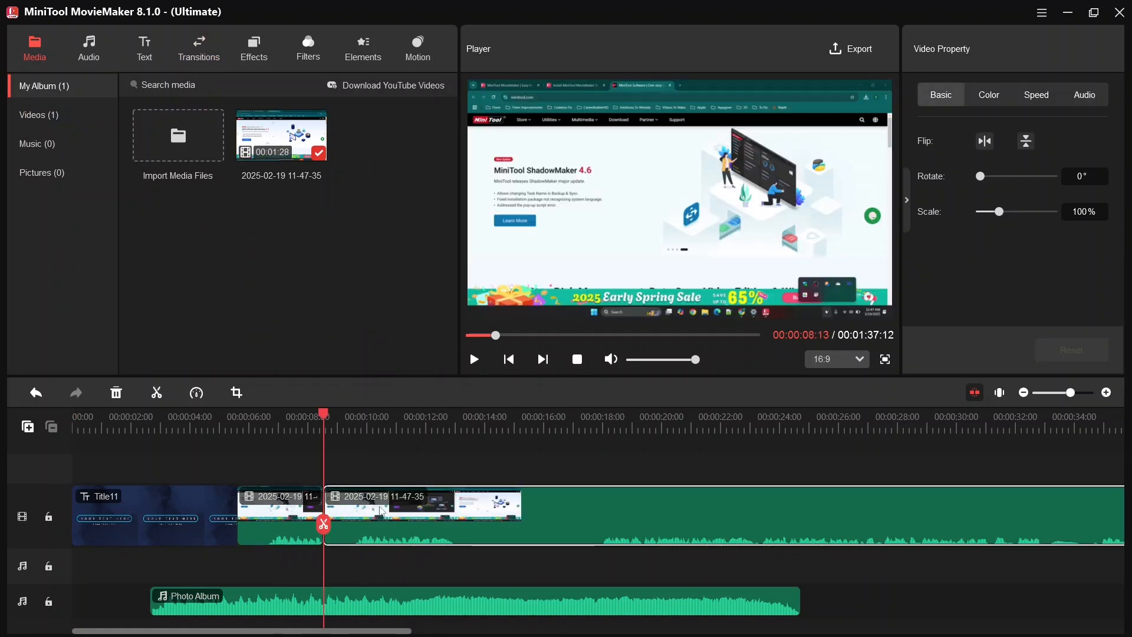
click(388, 431)
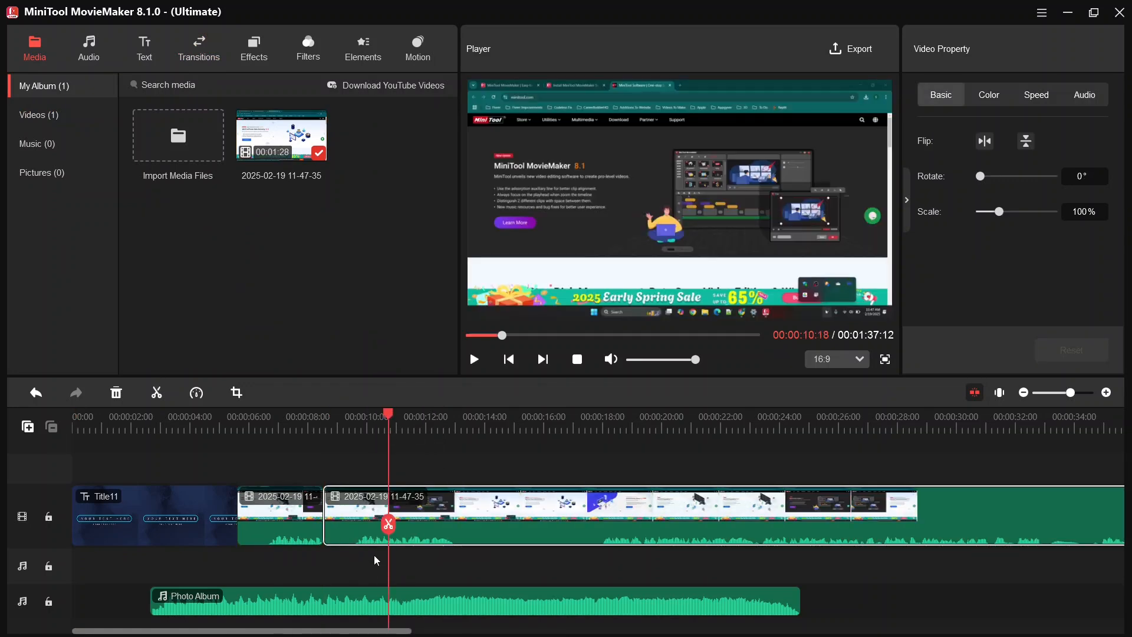
click(389, 524)
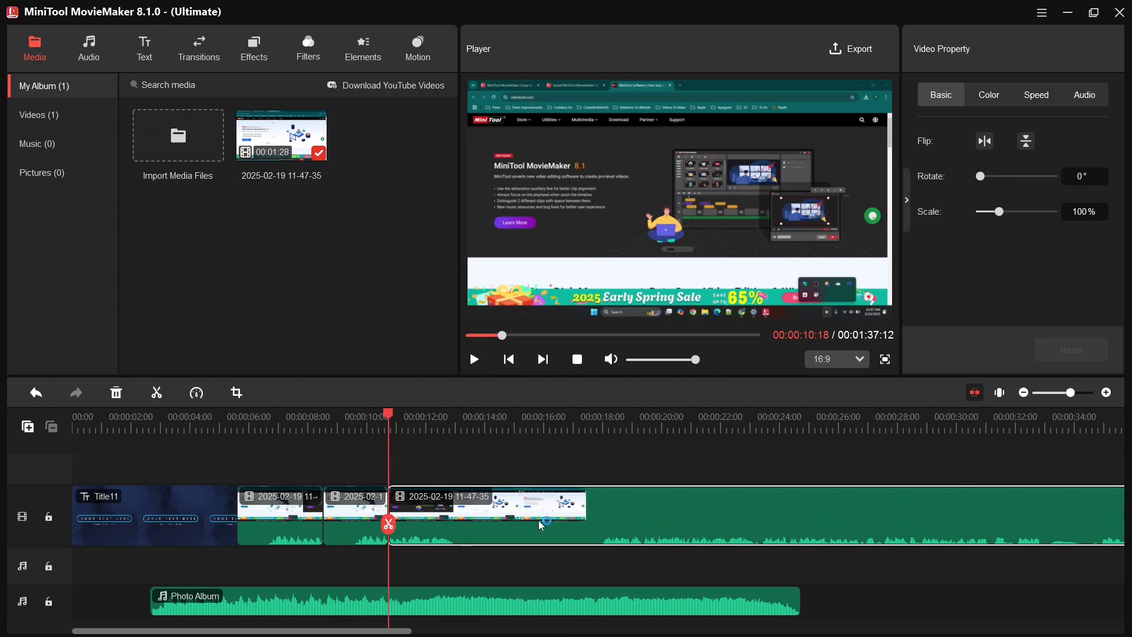
key(Delete)
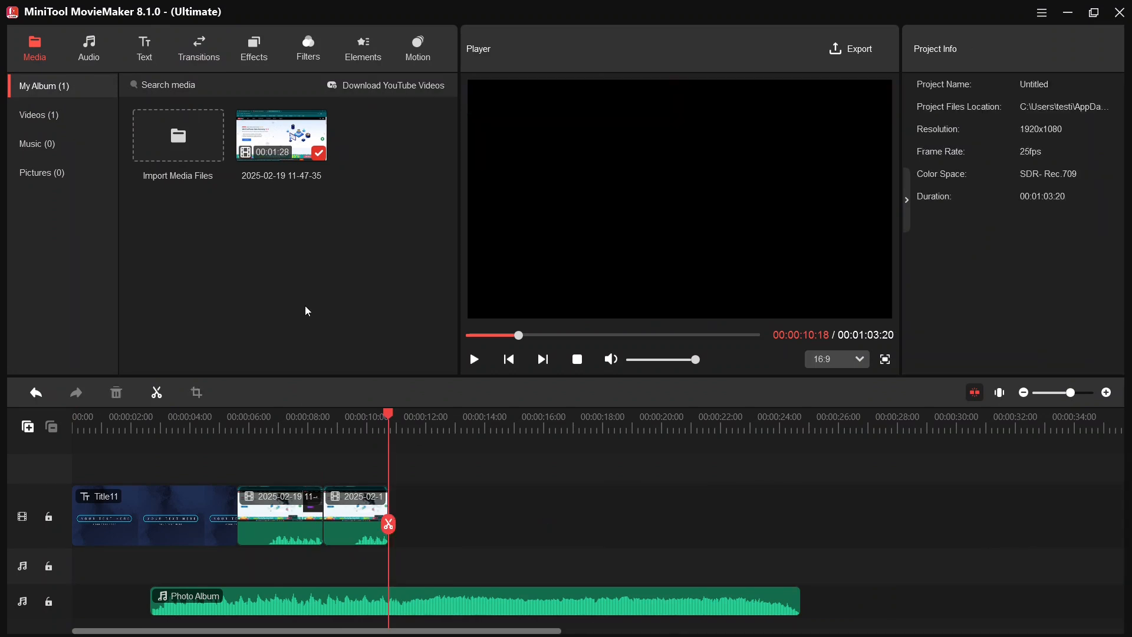
- Add the PageCurl transition between the two video clips and preview it from 00:00:07:17
click(202, 51)
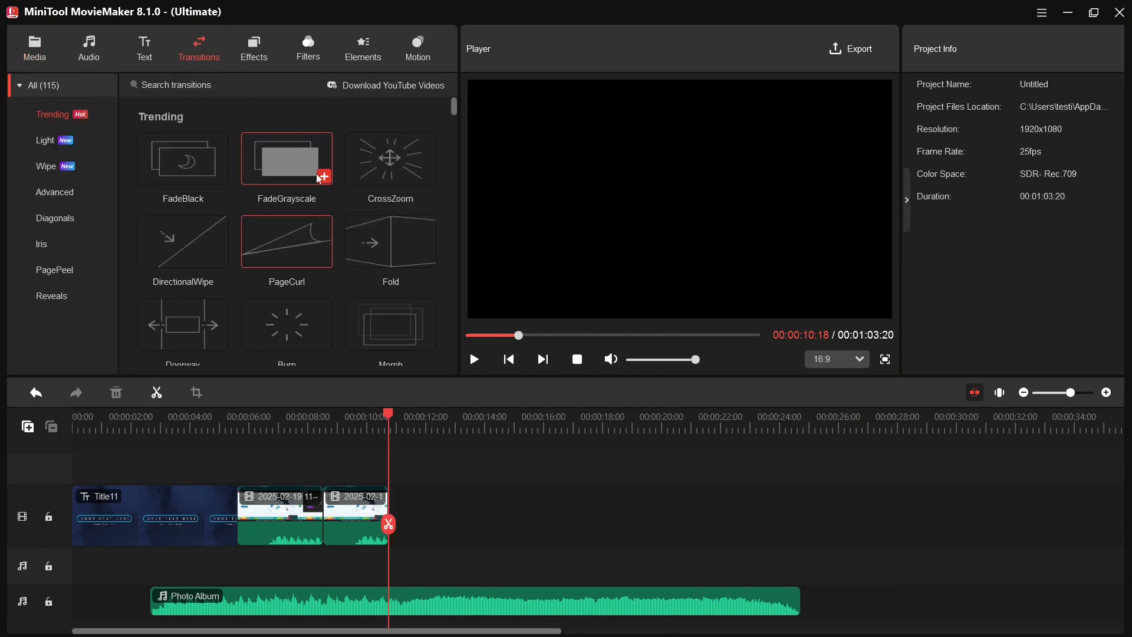
drag(282, 230, 325, 515)
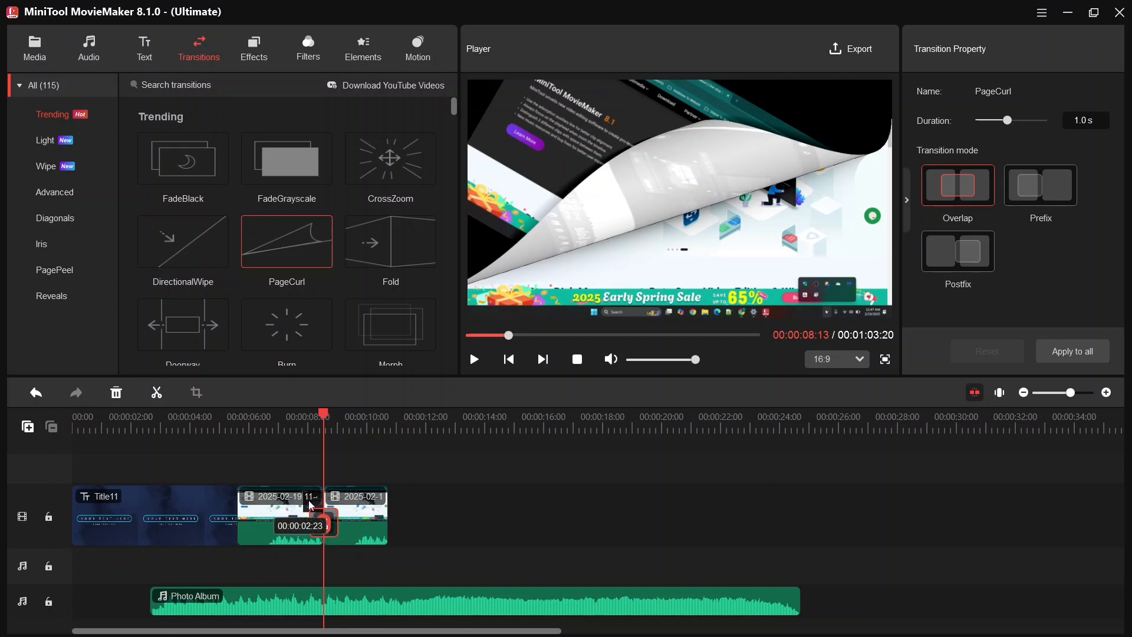
click(299, 430)
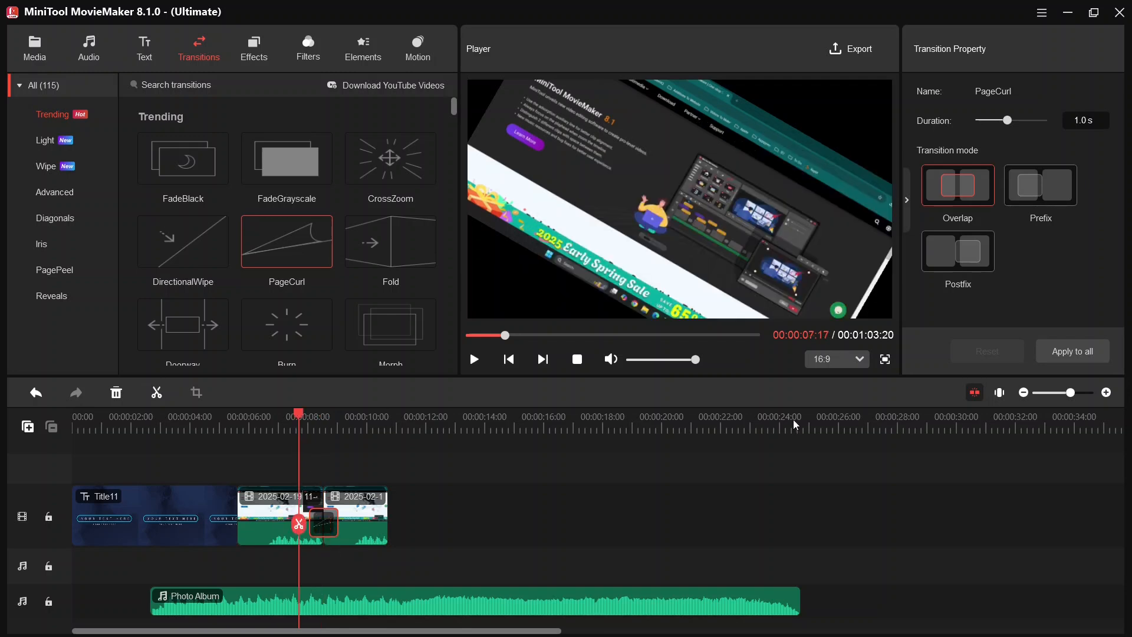
click(475, 360)
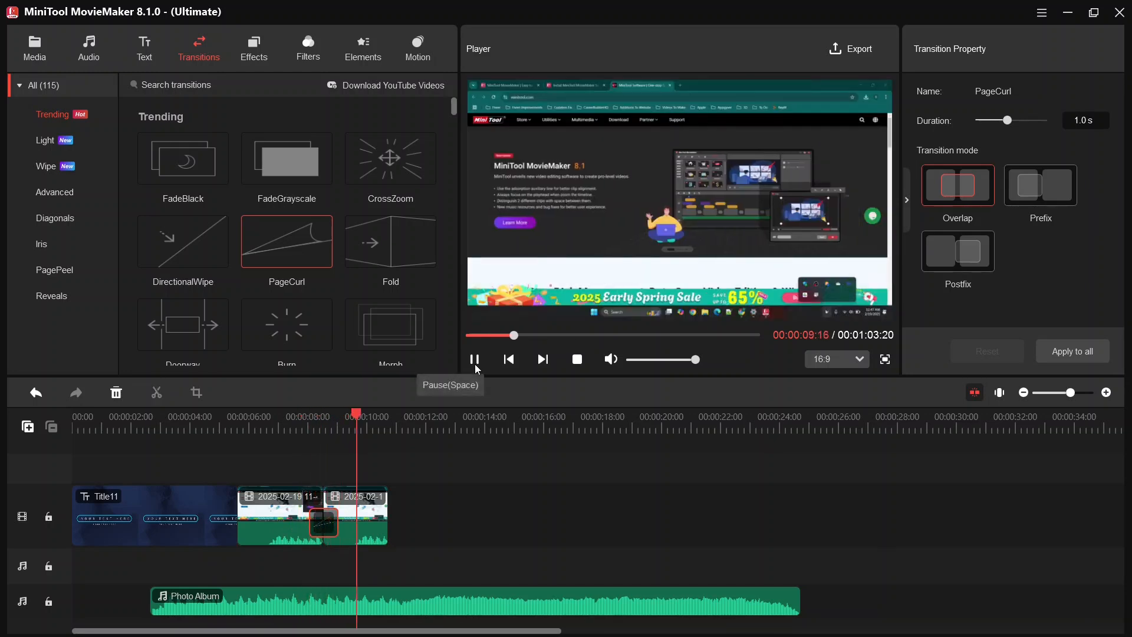
click(476, 361)
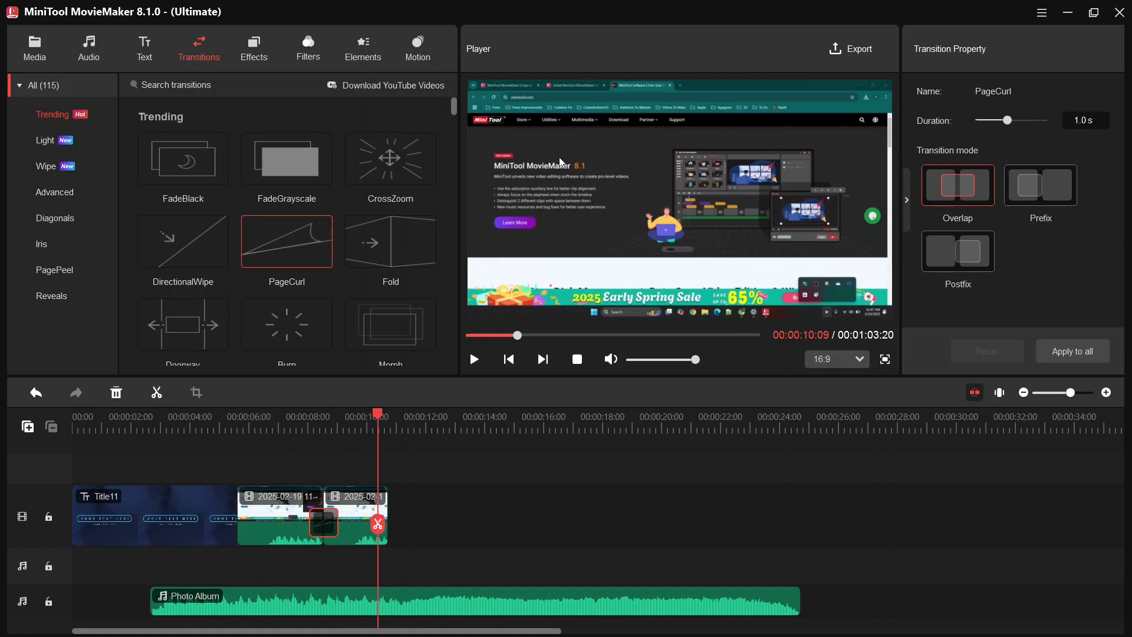
- Set the PageCurl transition's duration to 2.0 s and preview it from 00:00:06:17
click(334, 527)
click(332, 527)
click(330, 527)
click(330, 526)
drag(1009, 121, 1048, 121)
click(270, 432)
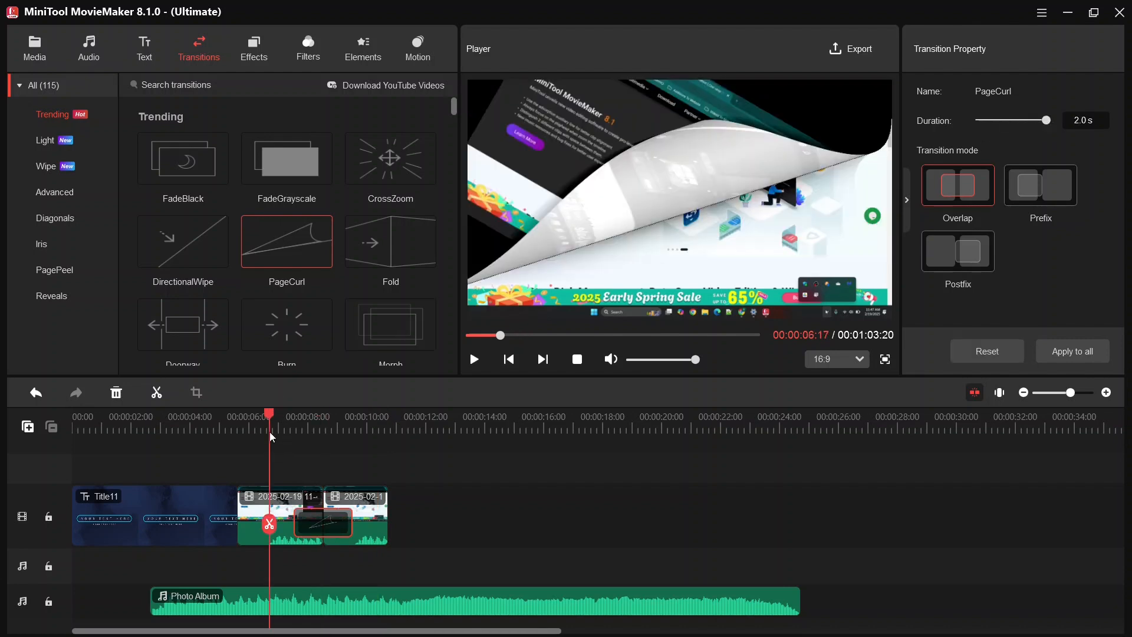
click(474, 360)
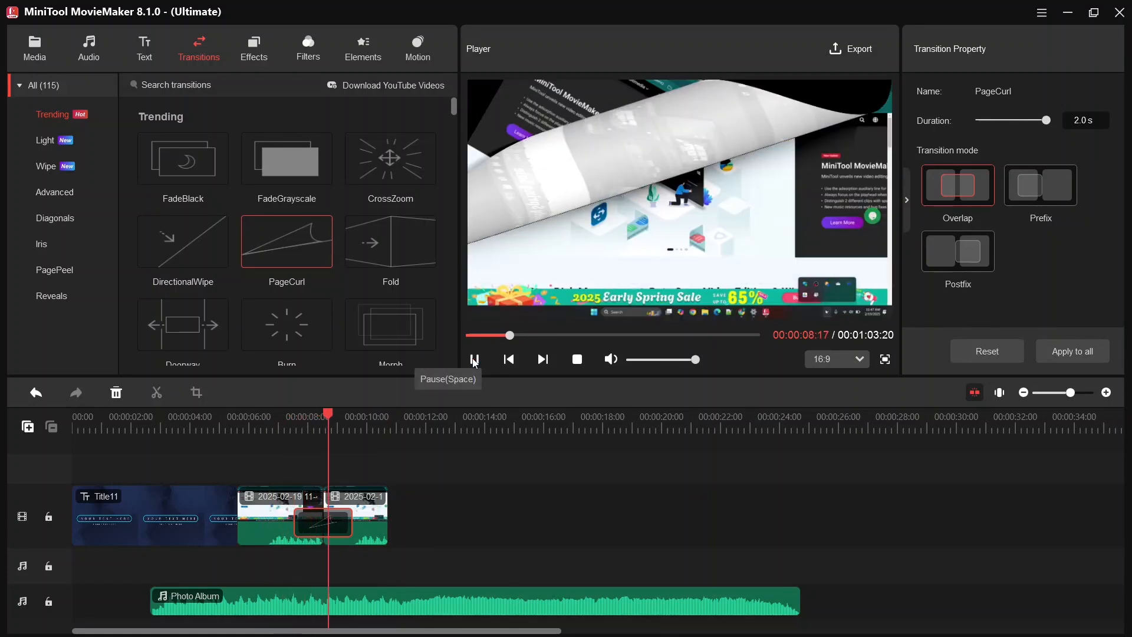
click(475, 361)
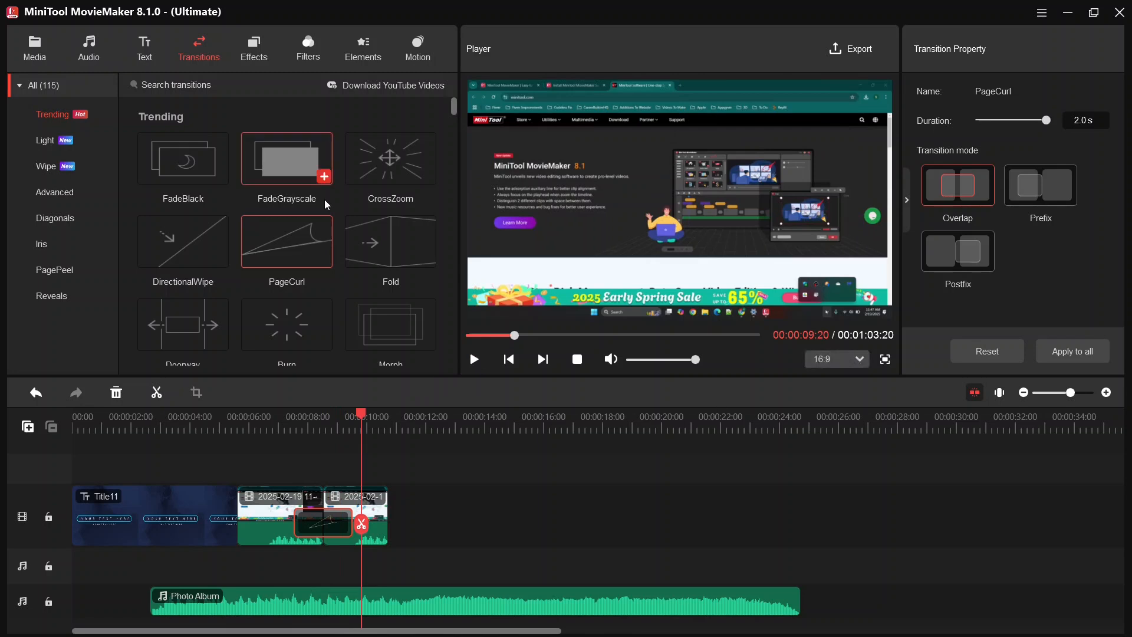
- Browse the effects library and download the Overlay 1 effect from the Trending group
click(255, 50)
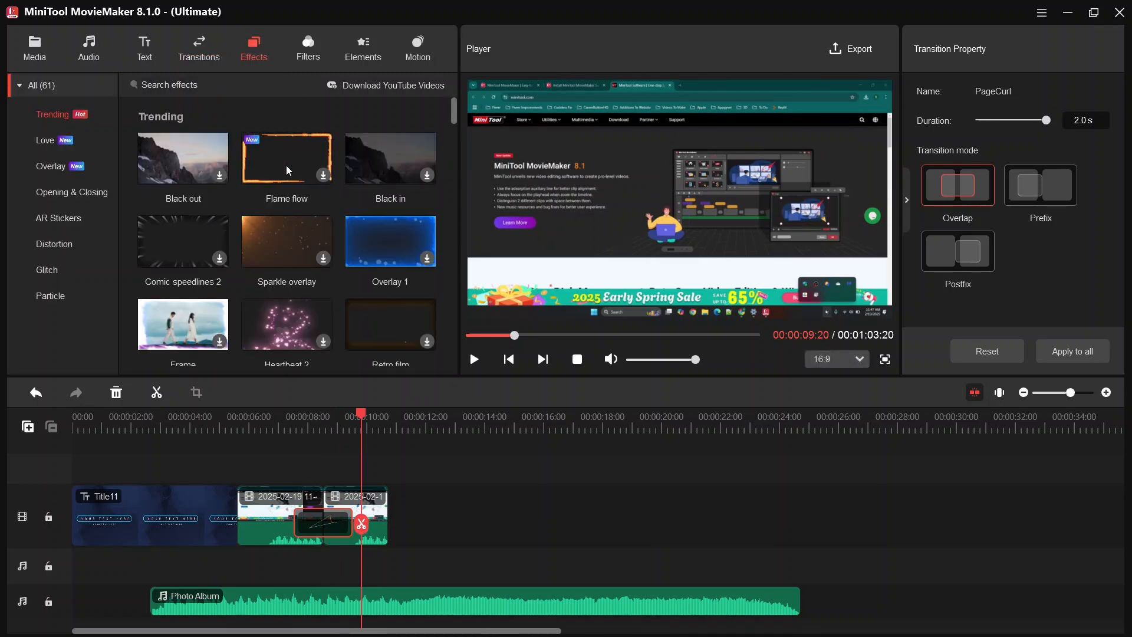
scroll(294, 227, down, 5)
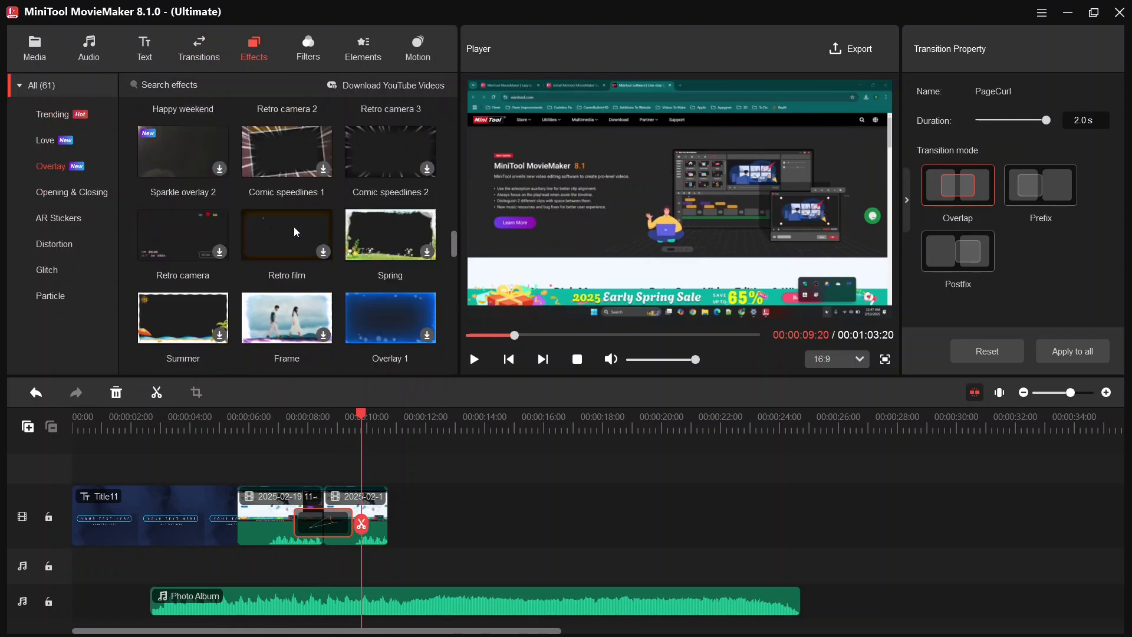
scroll(394, 240, up, 5)
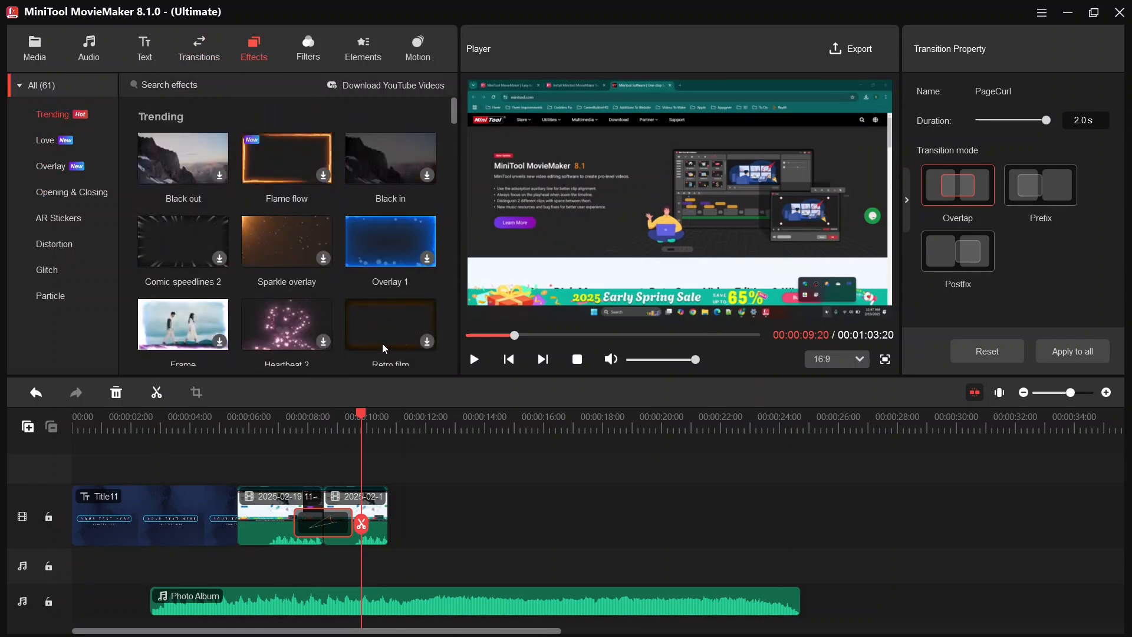
click(426, 258)
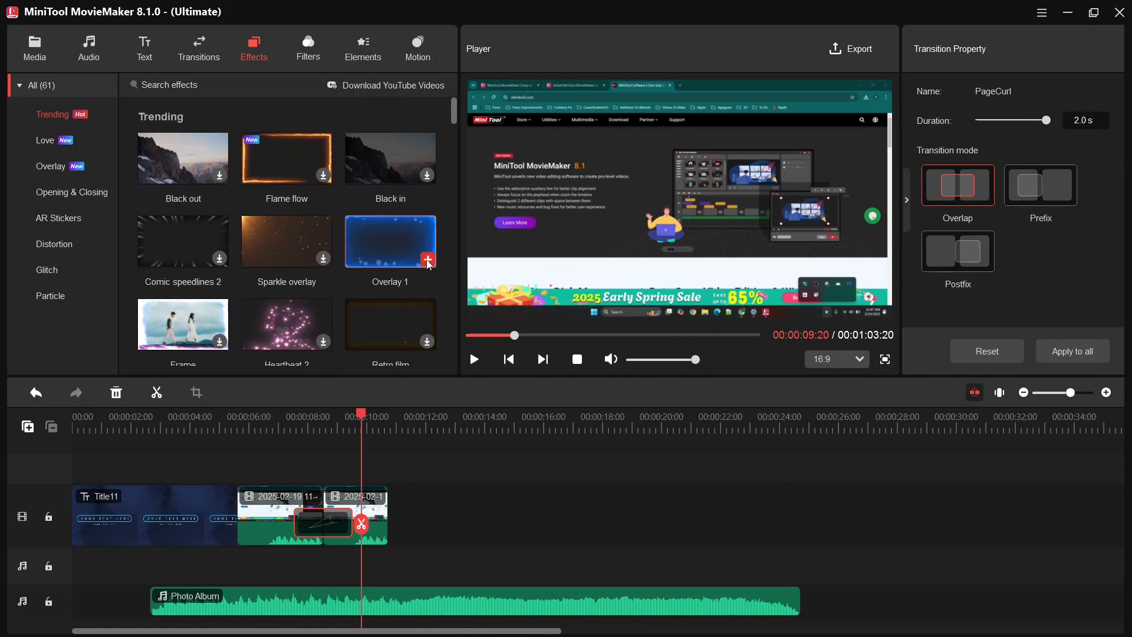
- Apply the Overlay 1 effect to the last clip on the video track and preview it
drag(383, 234, 372, 513)
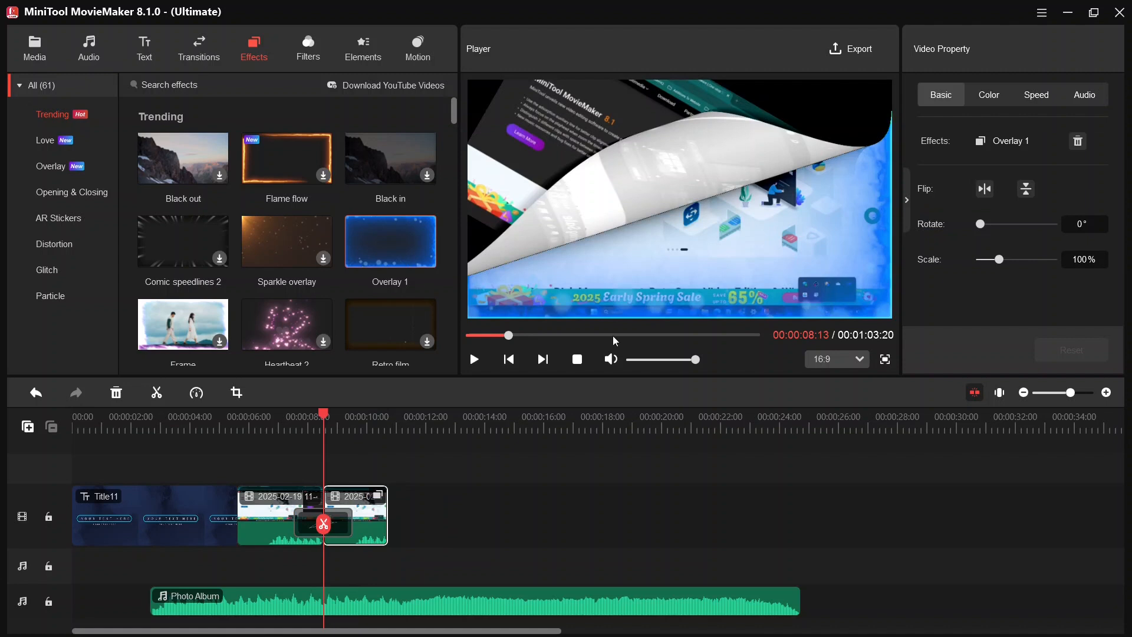
click(474, 359)
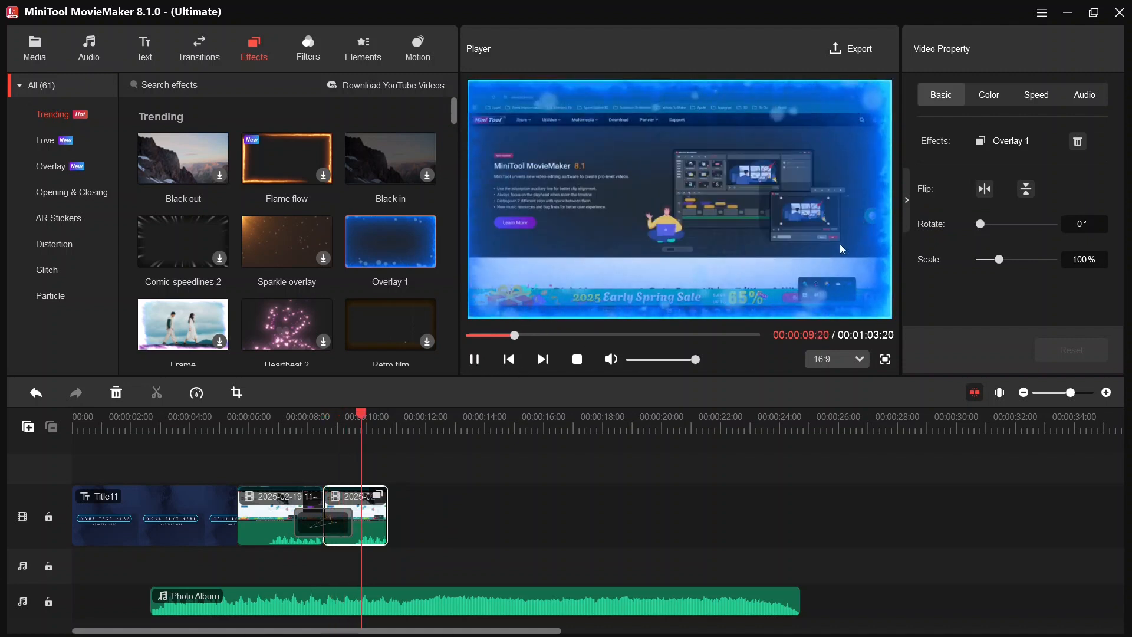
click(474, 361)
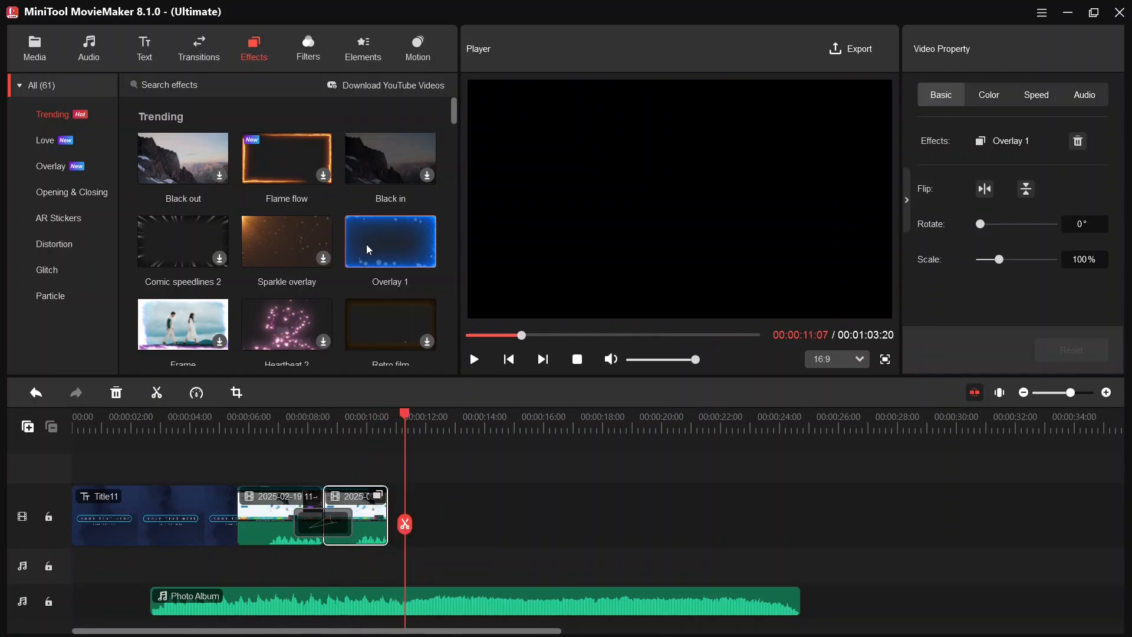
- Look through the filters, elements and motion libraries to examine the available presets
click(313, 52)
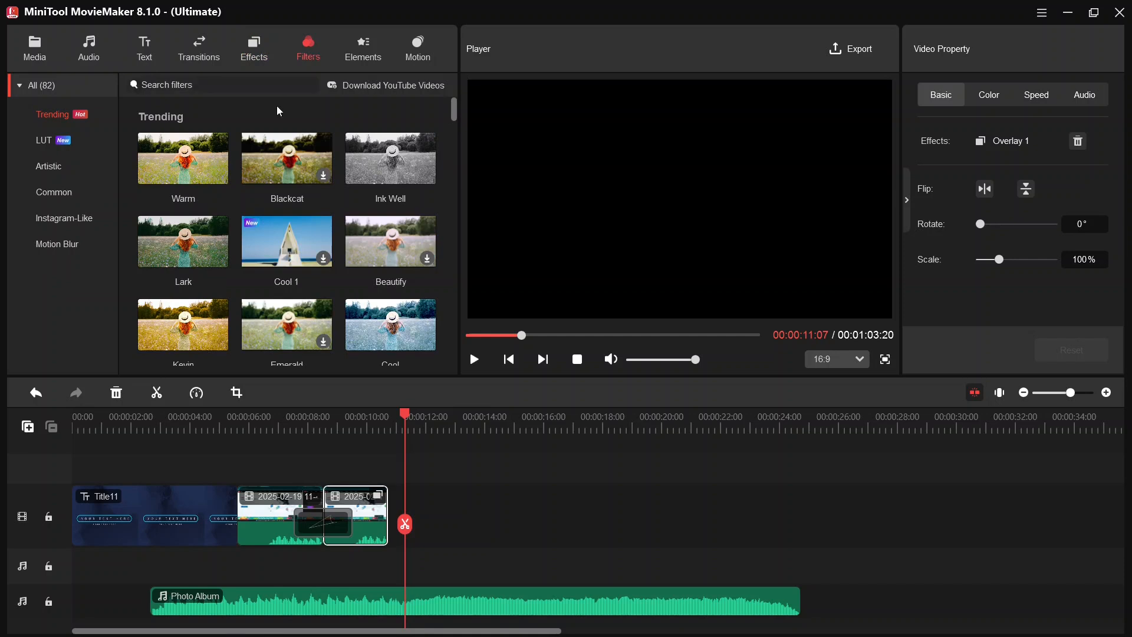
click(367, 47)
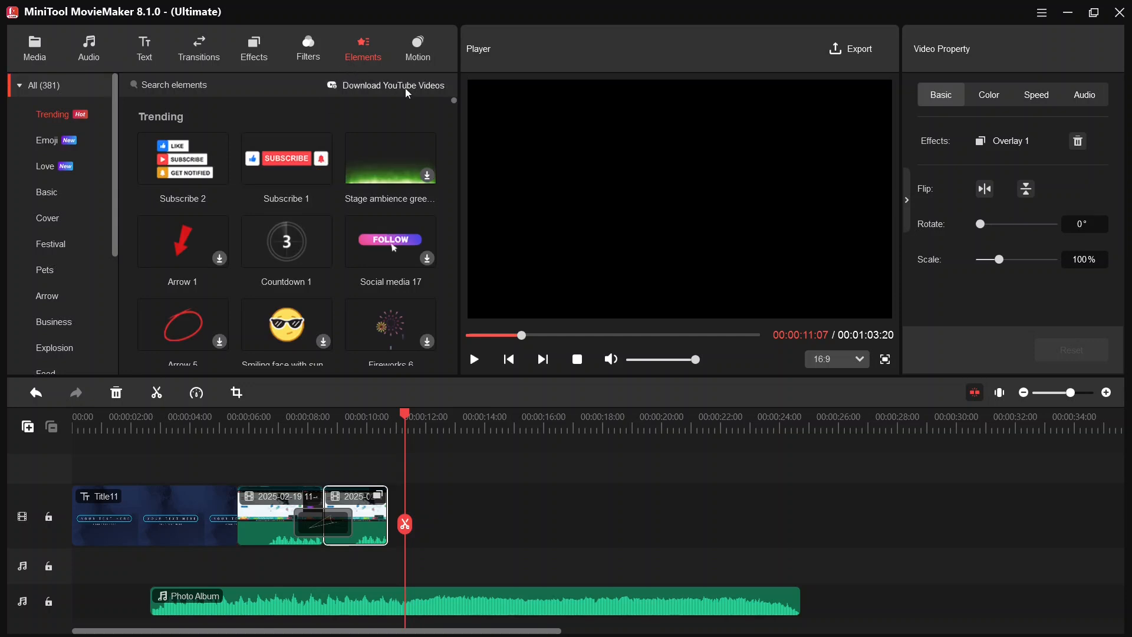
scroll(236, 235, down, 10)
scroll(236, 234, up, 3)
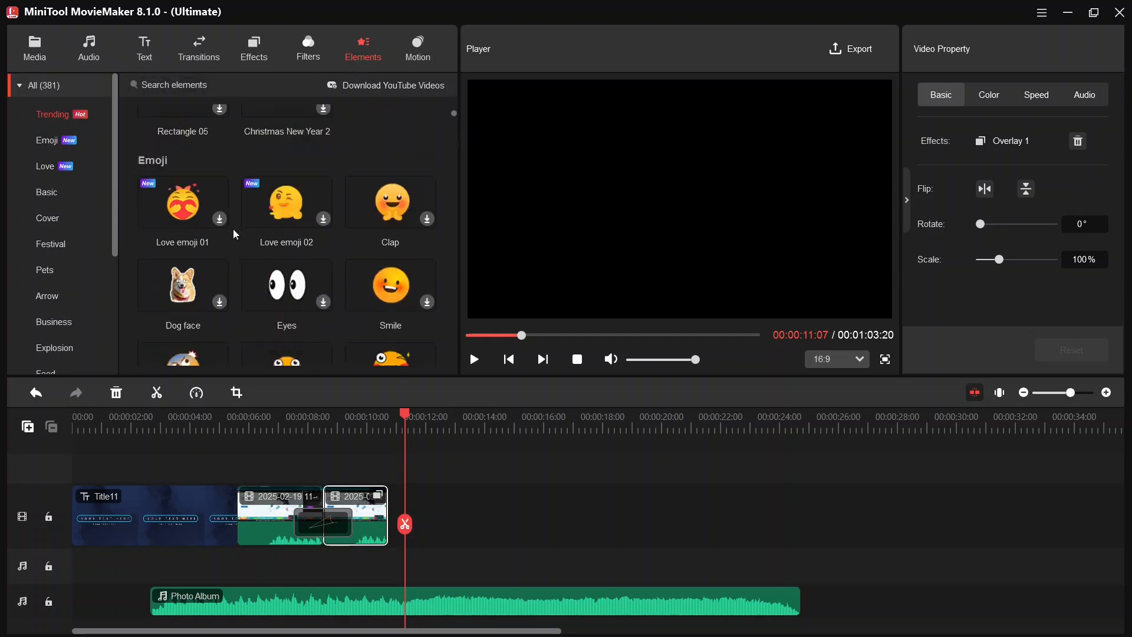
scroll(232, 229, up, 6)
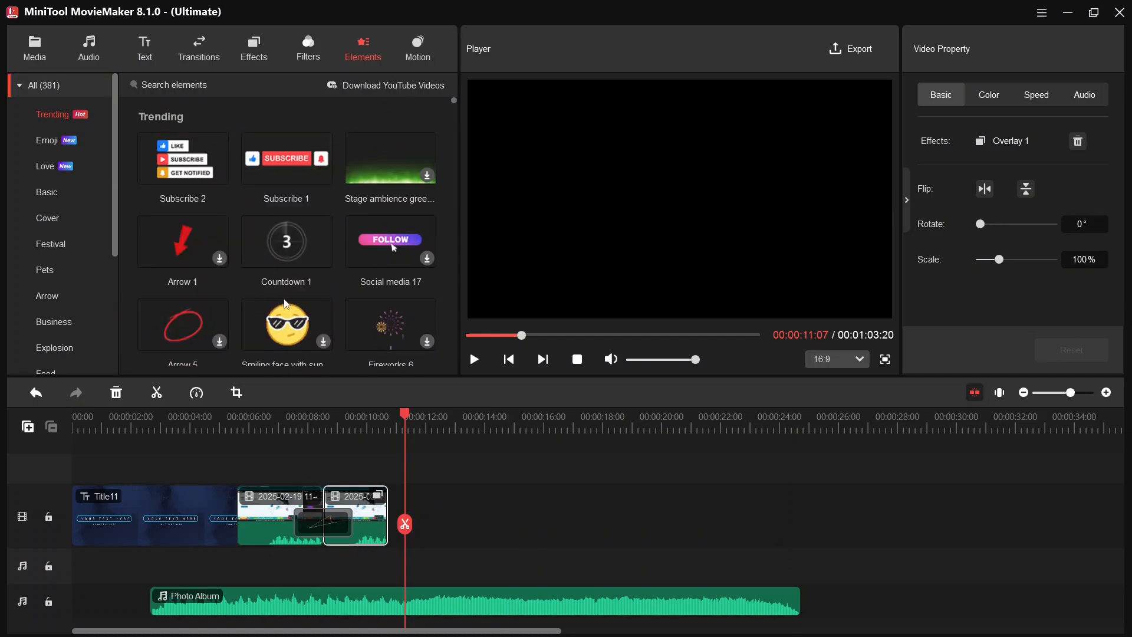
click(415, 60)
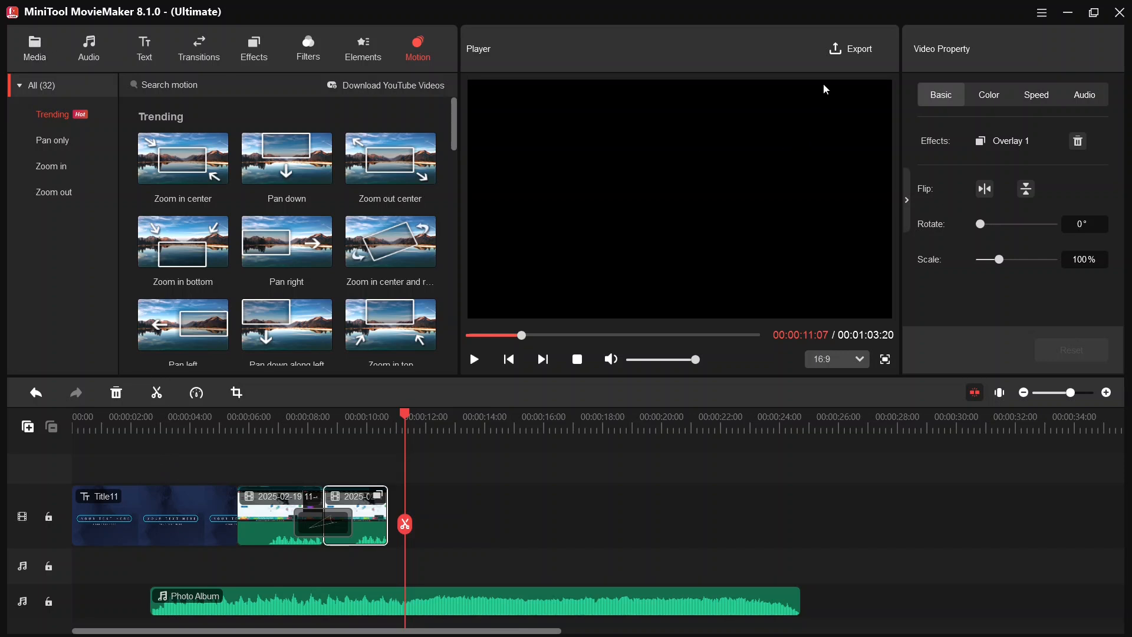
- Export the movie to the PC as an MP4 named Sample, with the quality set to Best
click(849, 52)
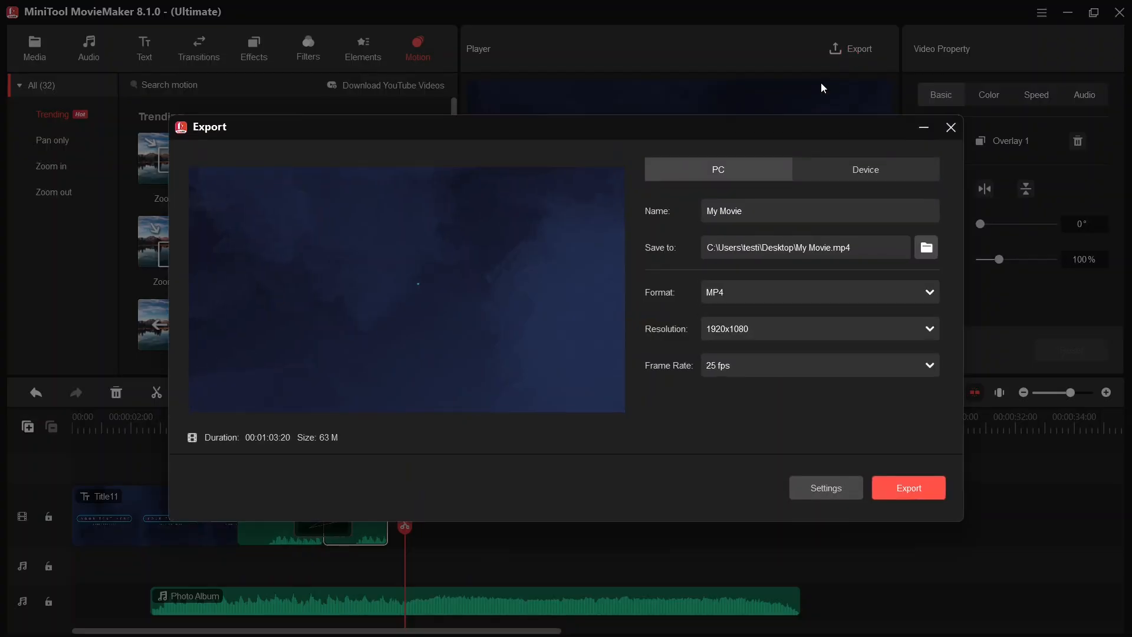
double_click(776, 215)
text(Sample)
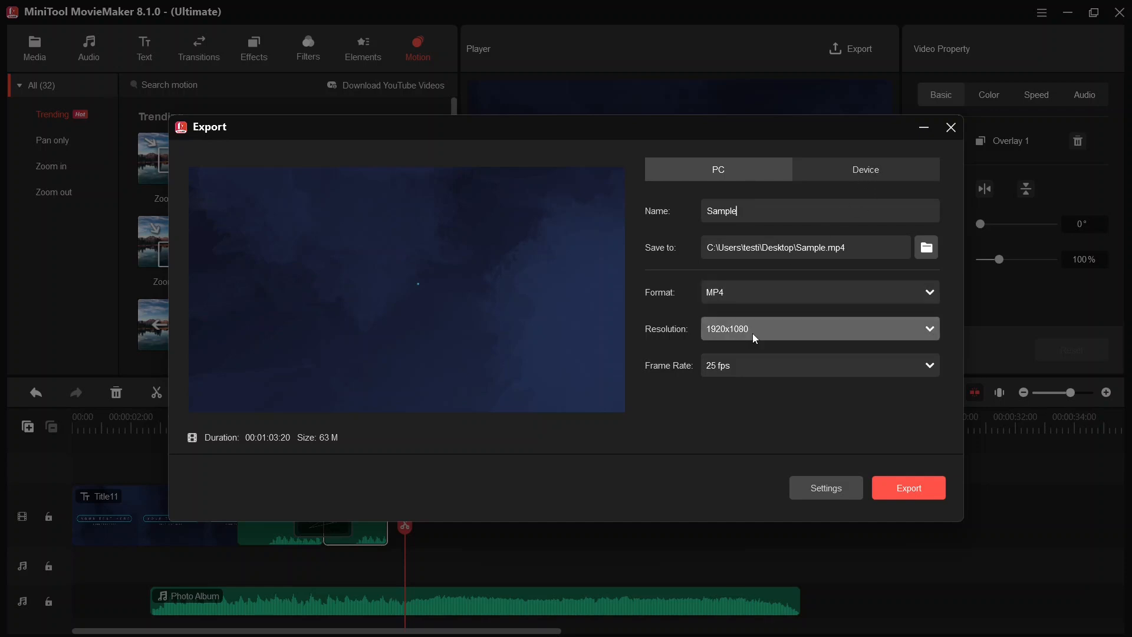
click(823, 487)
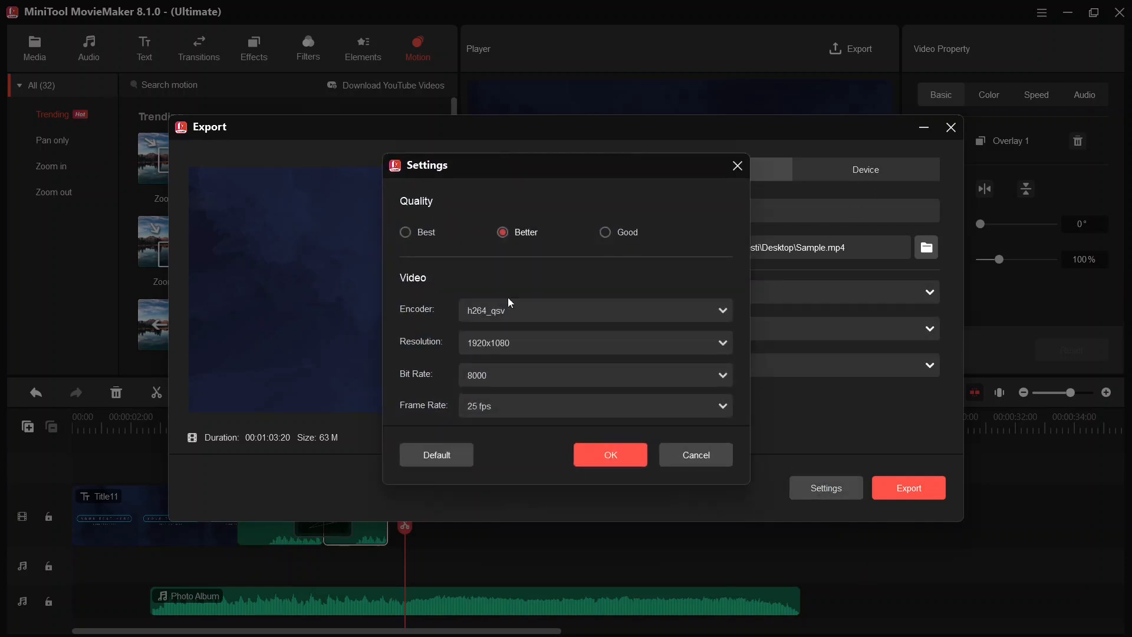
click(403, 234)
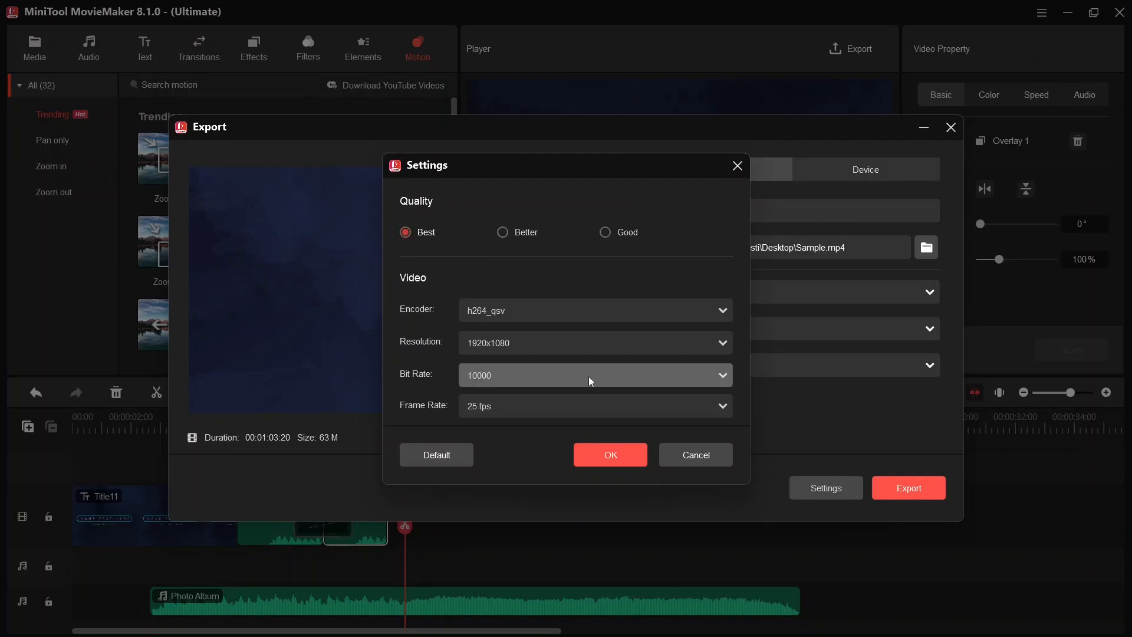
click(628, 451)
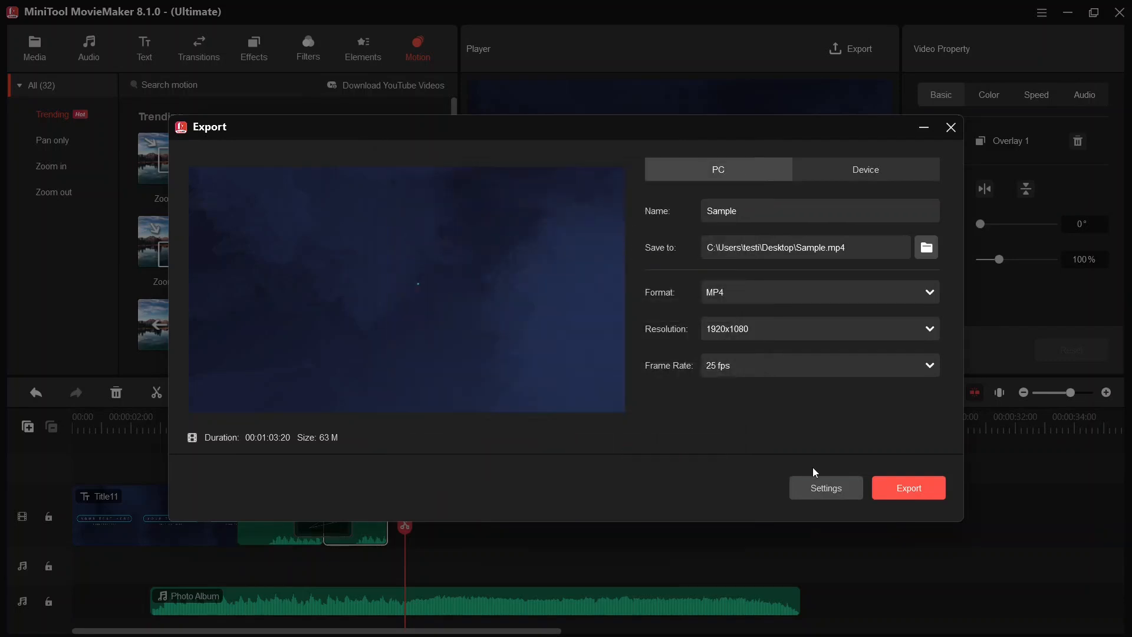
click(915, 490)
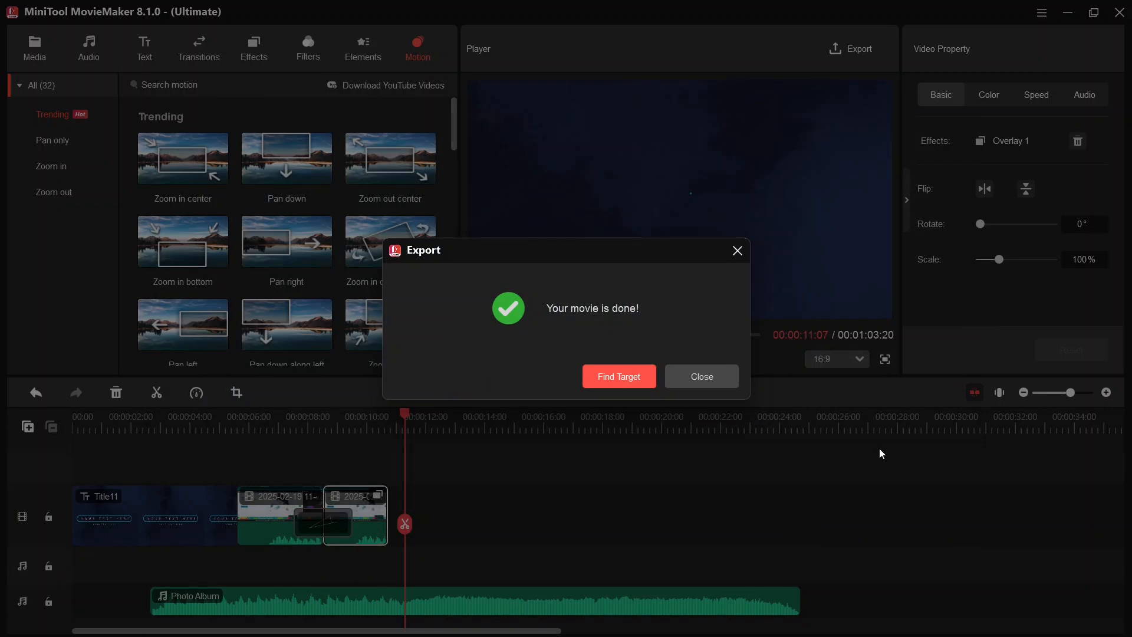
- Locate the exported Sample video in its folder, play it in Media Player, and return to MiniTool MovieMaker
click(622, 378)
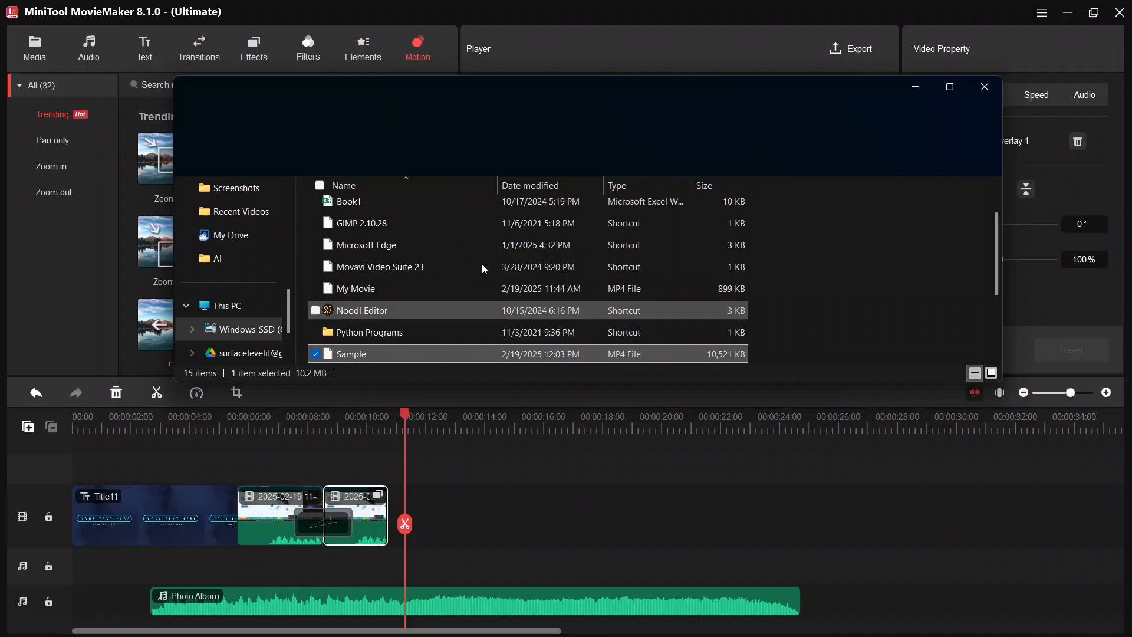
double_click(354, 354)
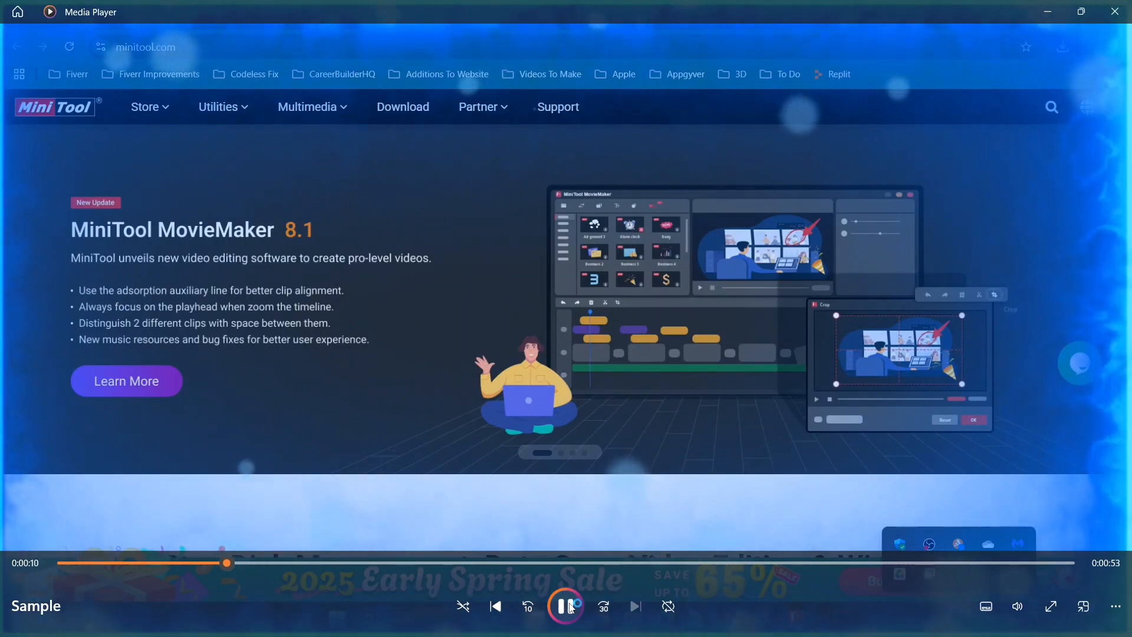
click(569, 606)
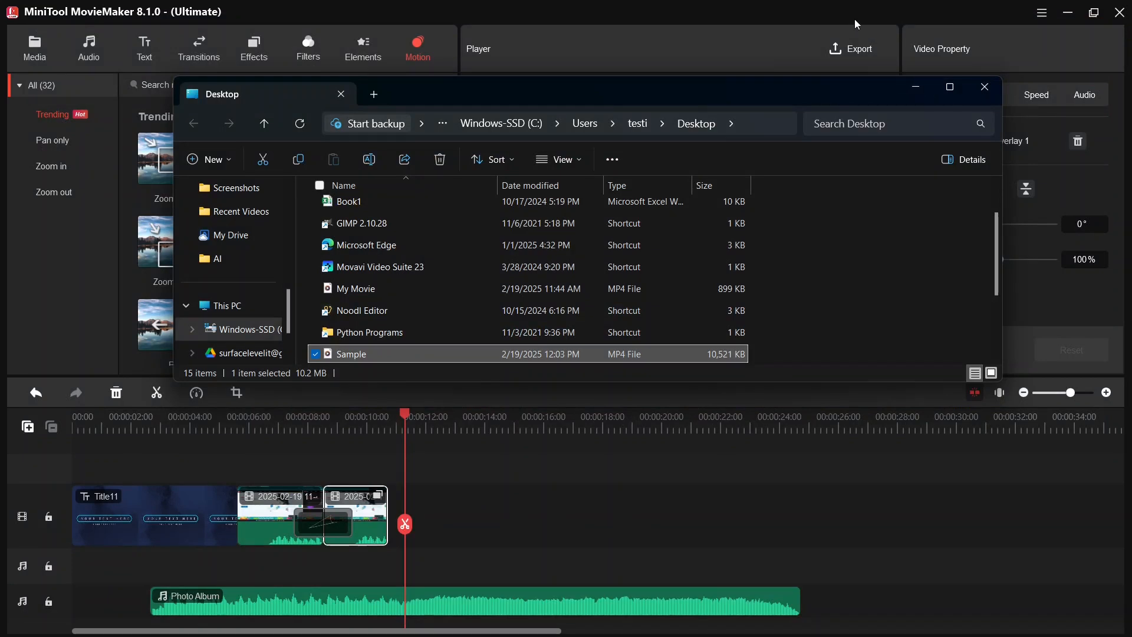
click(853, 18)
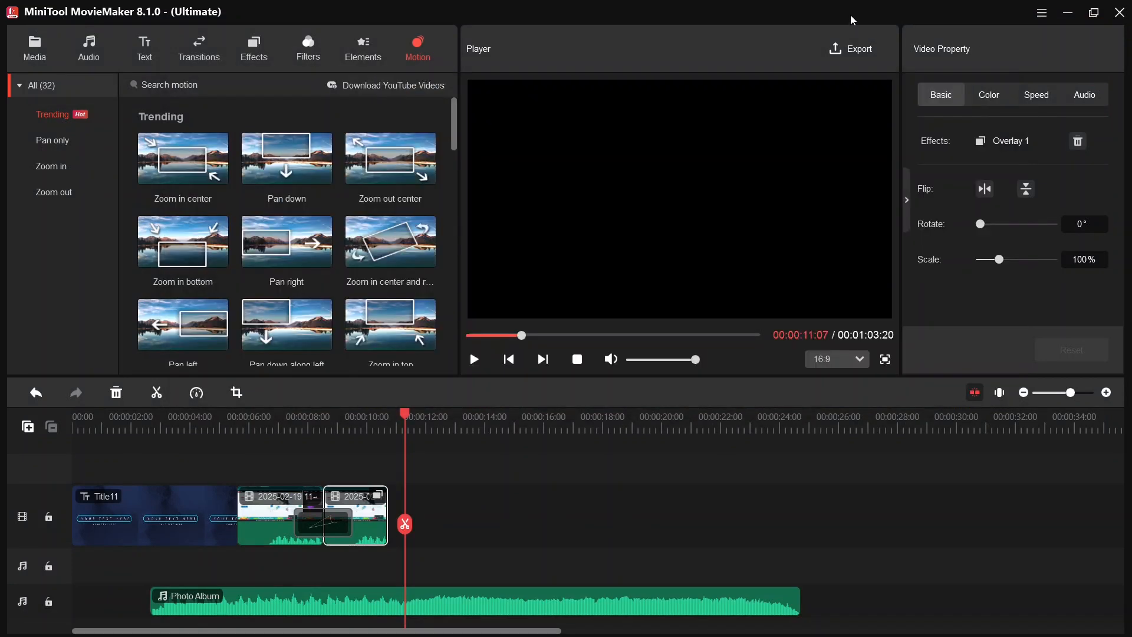